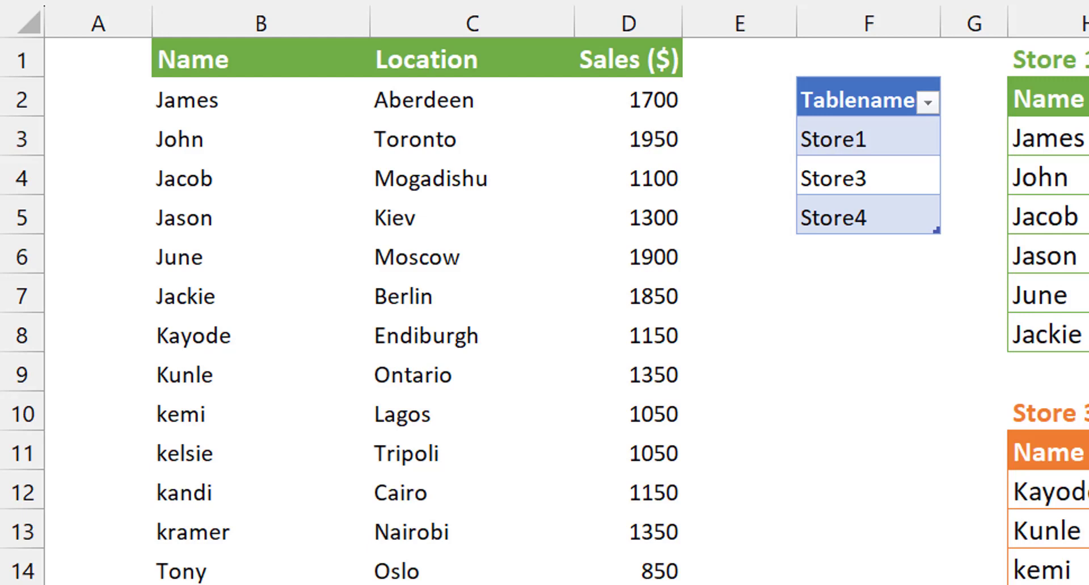
- Remove Store4 from the Tablename list that feeds the stacked sales table
click(862, 101)
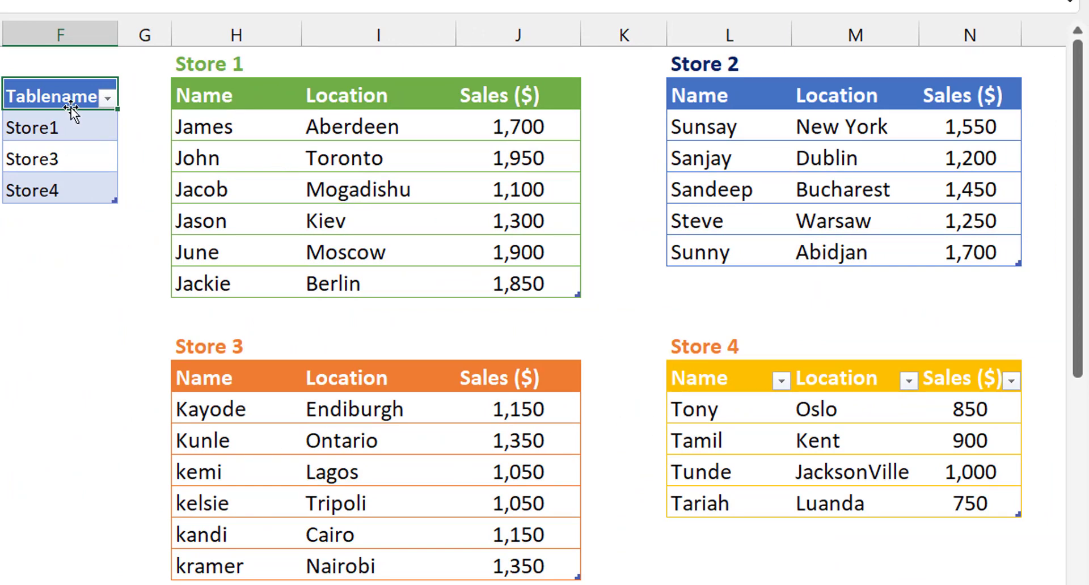
click(64, 132)
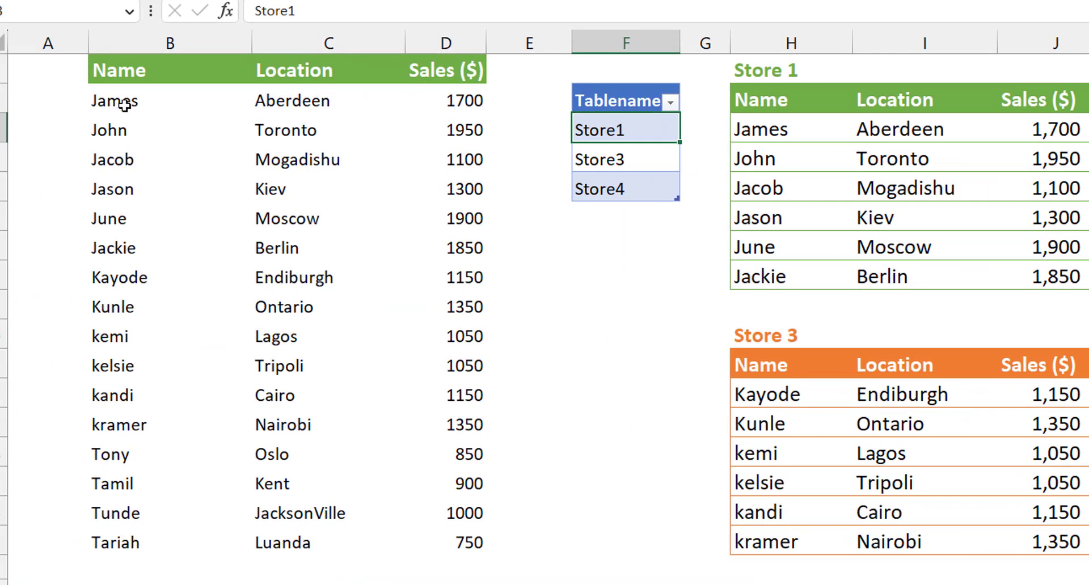
click(125, 105)
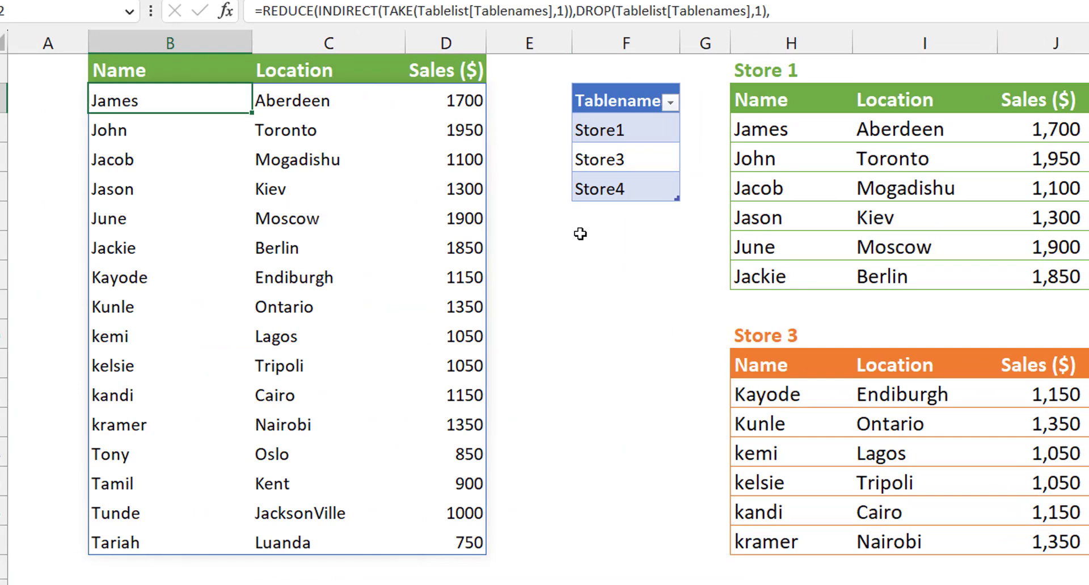
click(627, 191)
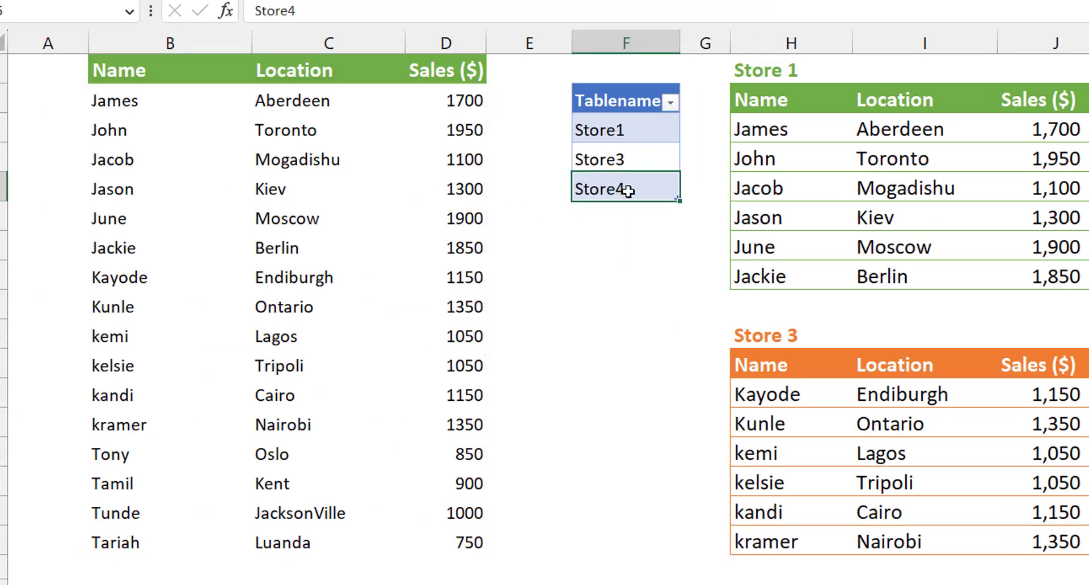
key(Delete)
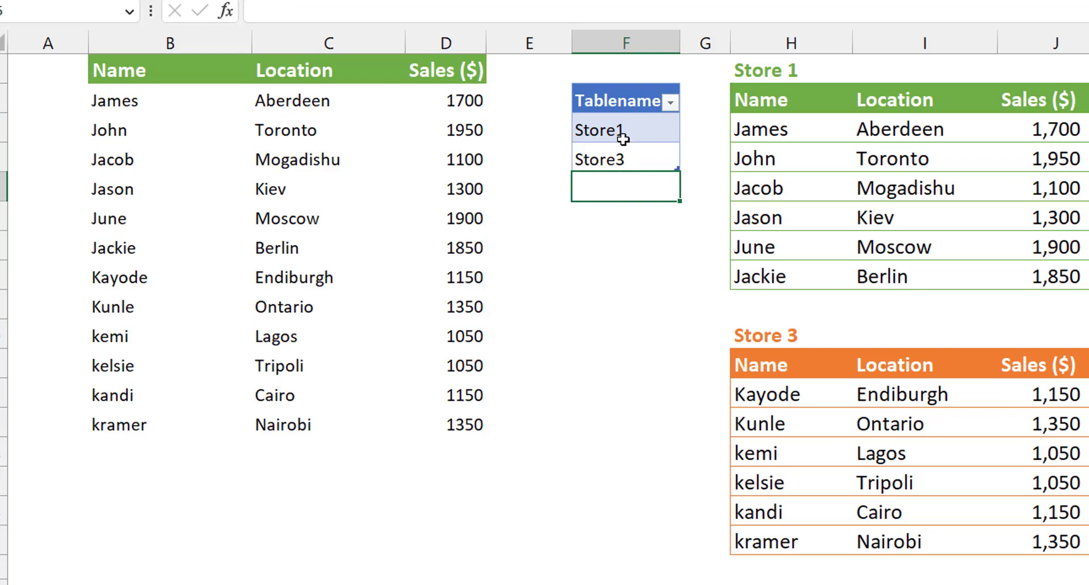
- Examine the REDUCE formula in the stacked sales table and the second stacked table below it with the StoreName column
click(147, 114)
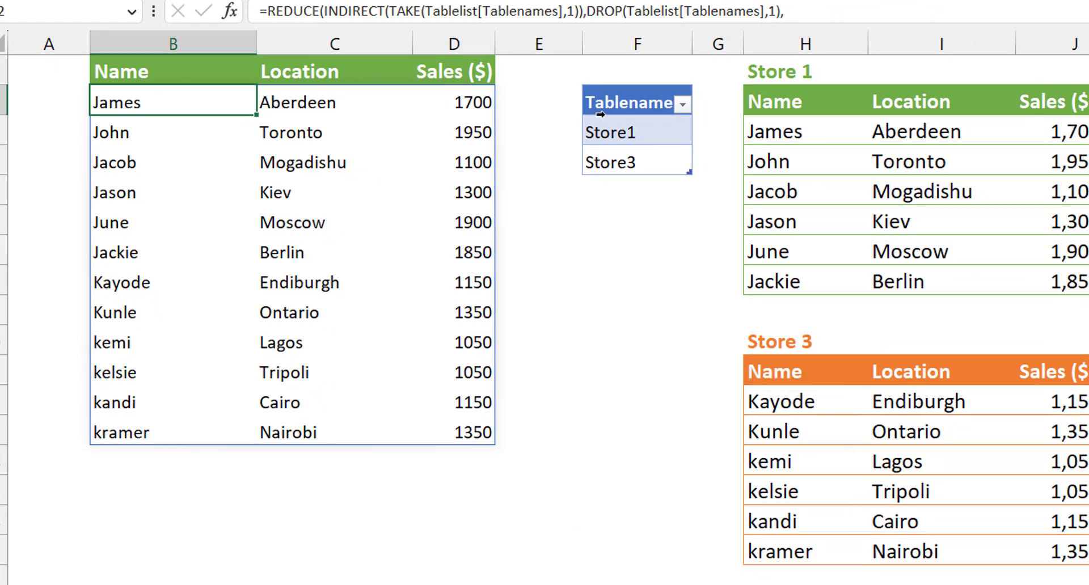
click(114, 274)
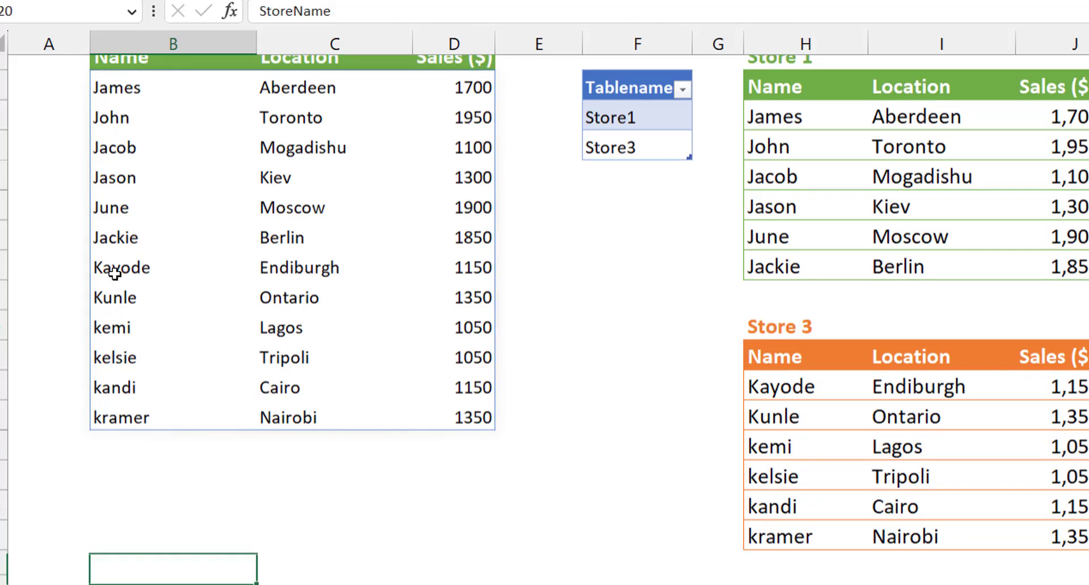
scroll(115, 275, down, 3)
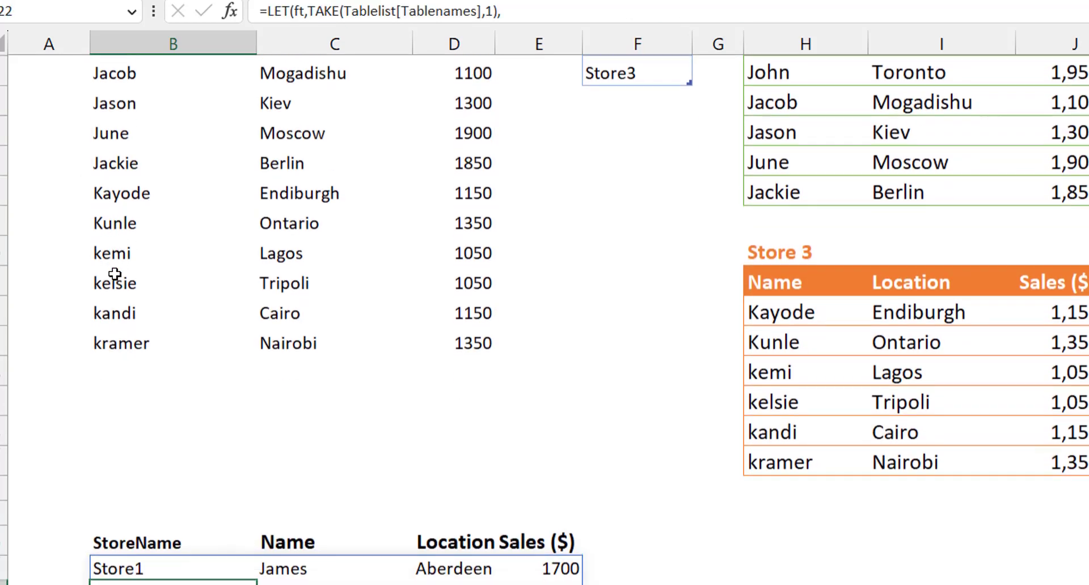
key(Up)
key(Up)
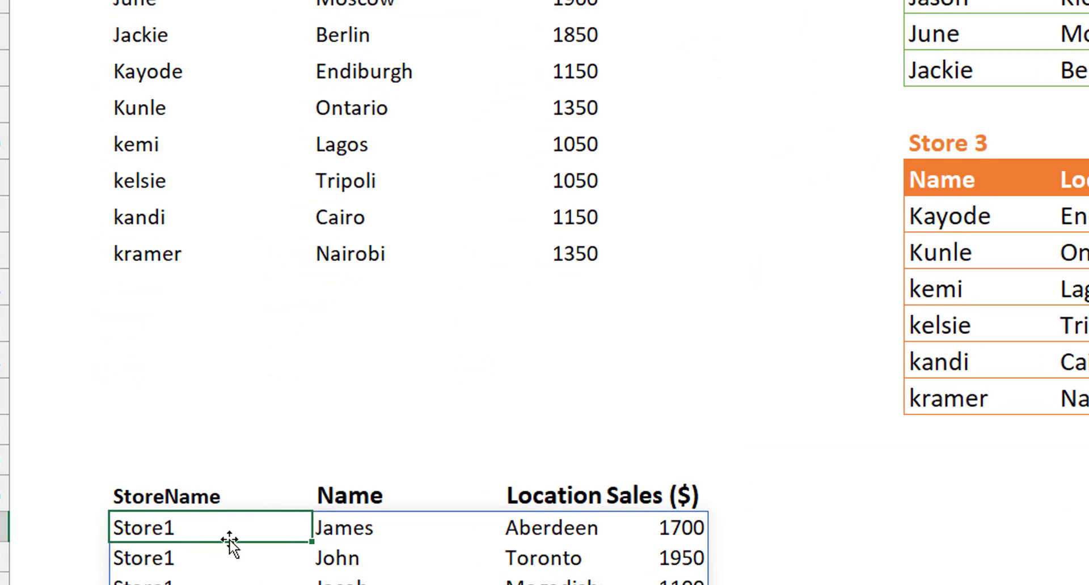
key(Down)
key(Down)
key(Down)
key(Down)
key(Down)
key(Down)
key(Down)
key(Down)
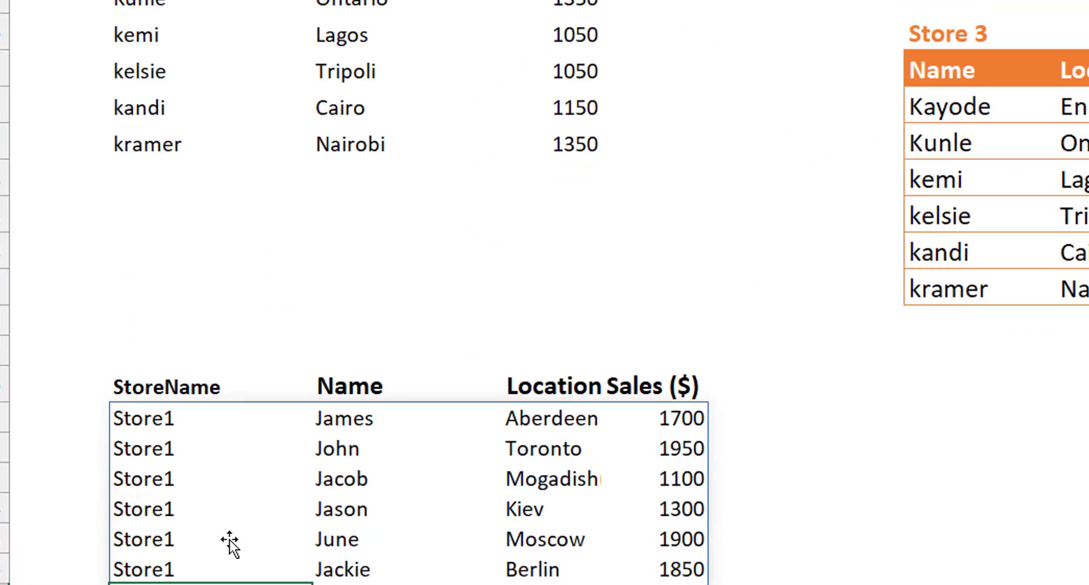
key(ctrl+Up)
key(ctrl+Up)
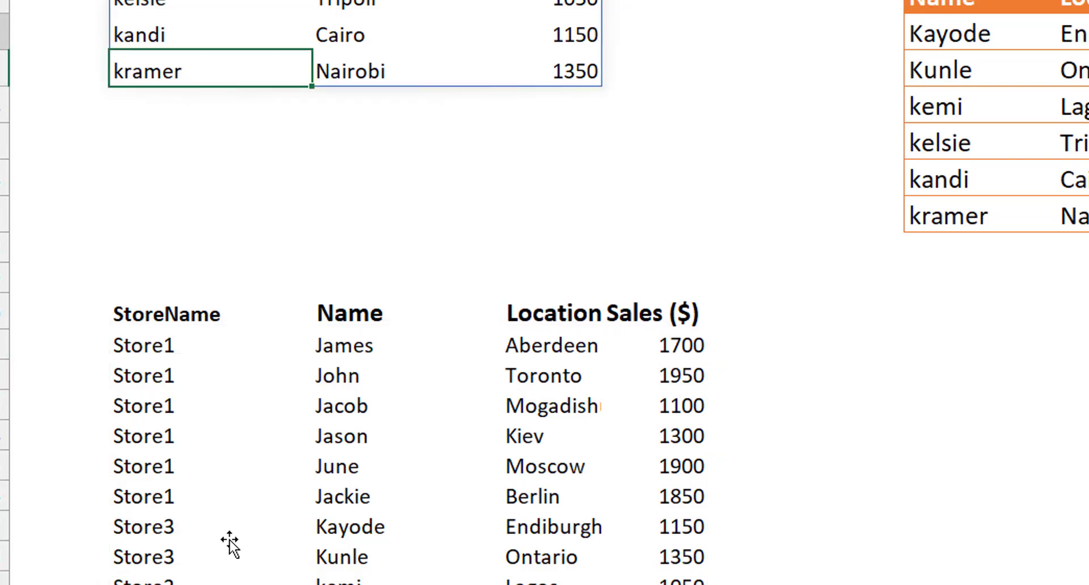
key(ctrl+Up)
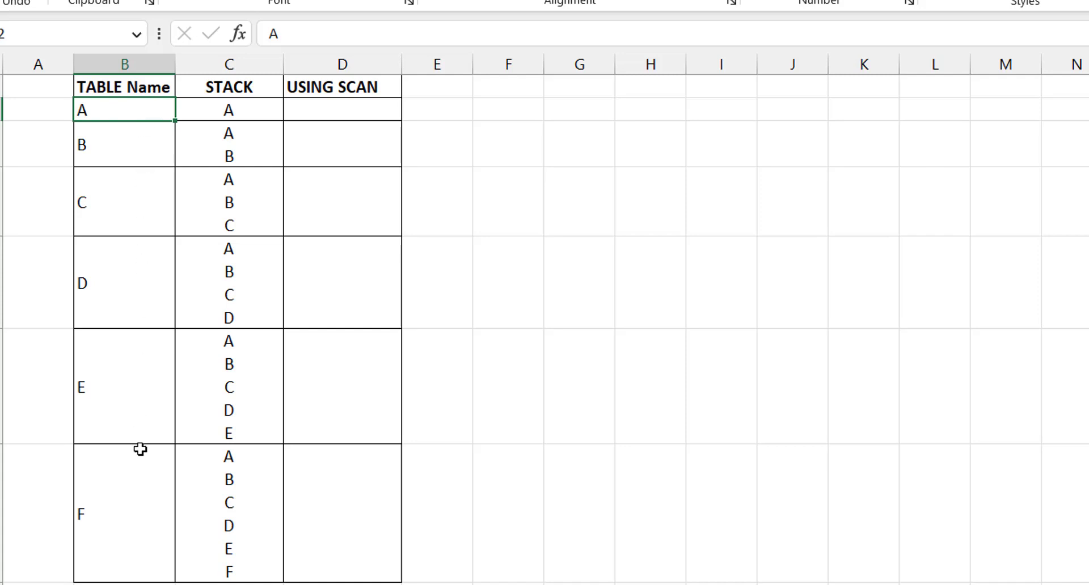
- Examine how the STACK column formulas combine the previous result with each table name using CHAR(10)
click(240, 107)
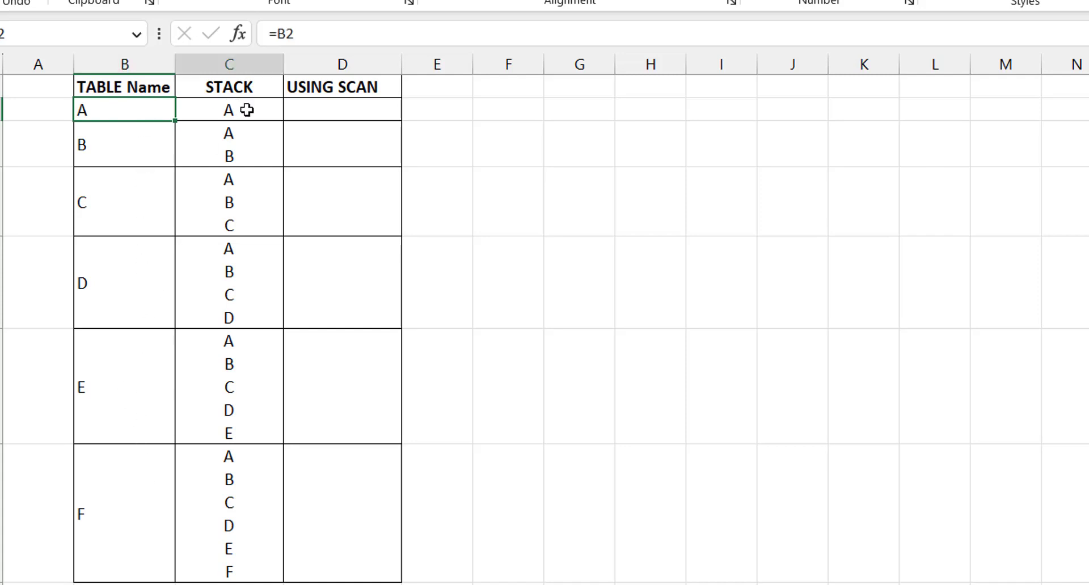
click(250, 152)
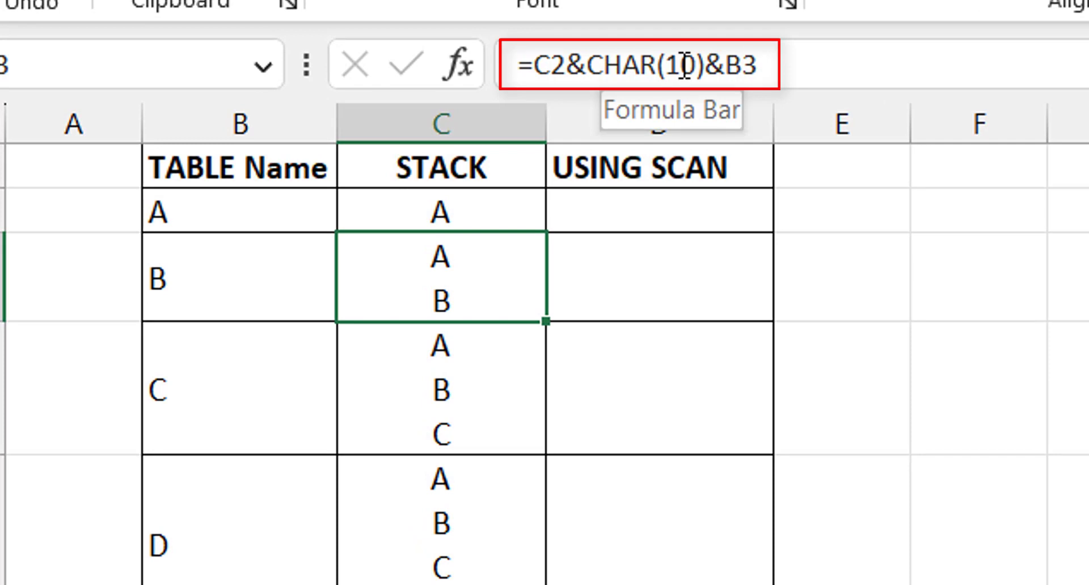
click(481, 204)
click(209, 214)
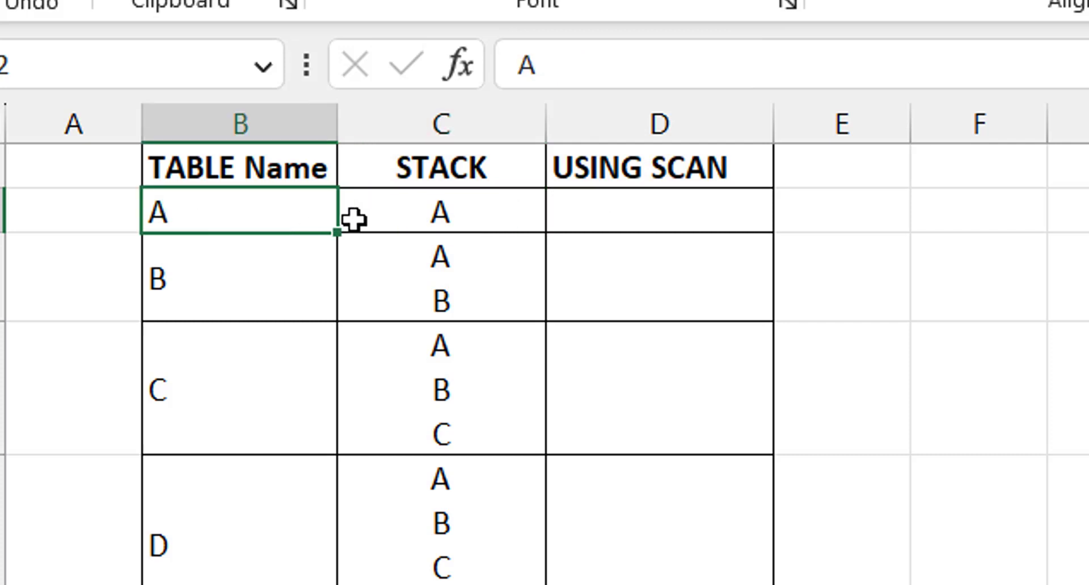
click(408, 218)
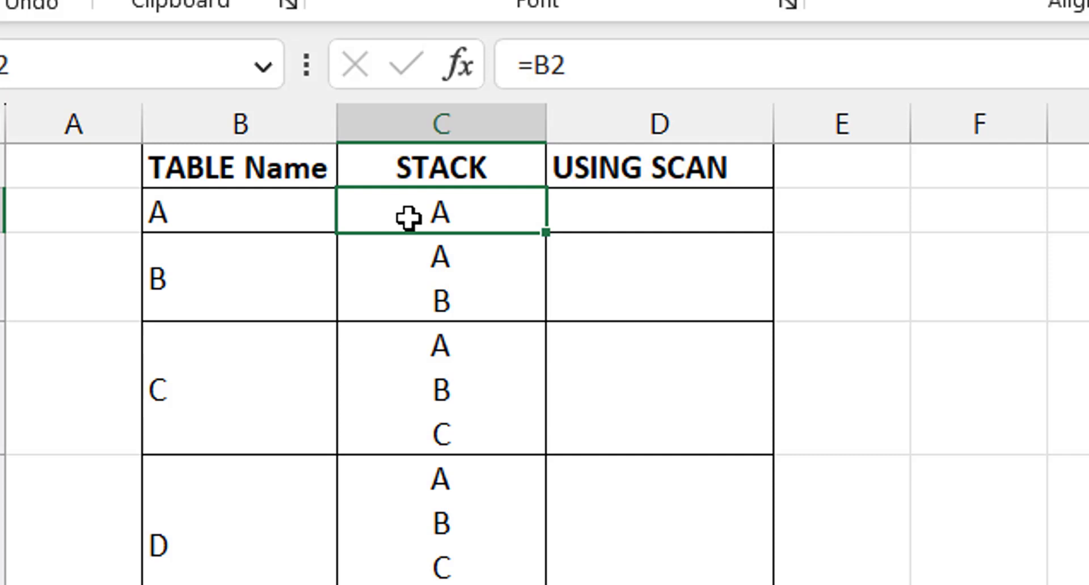
click(426, 272)
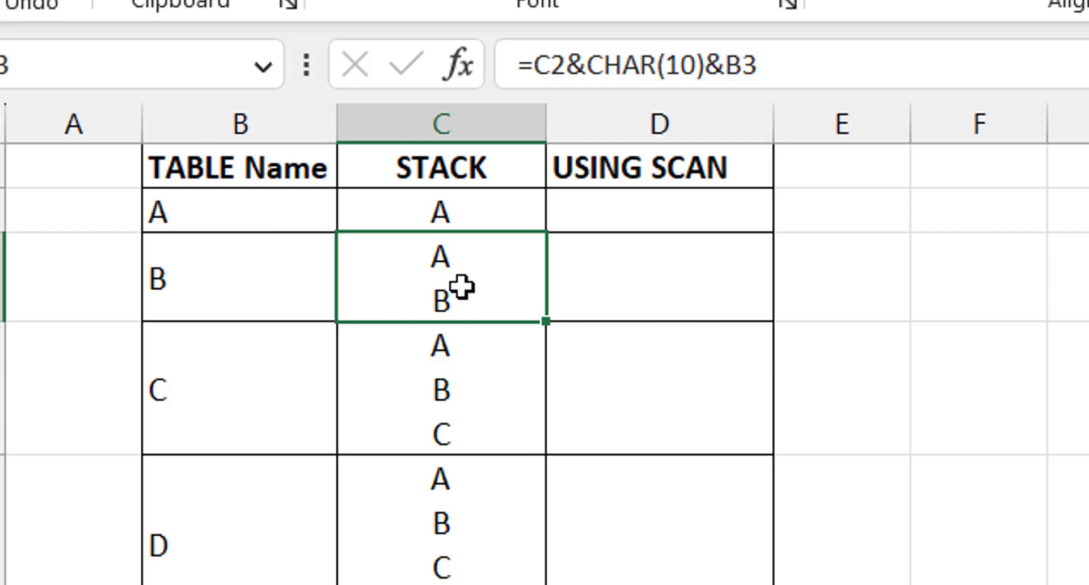
click(462, 397)
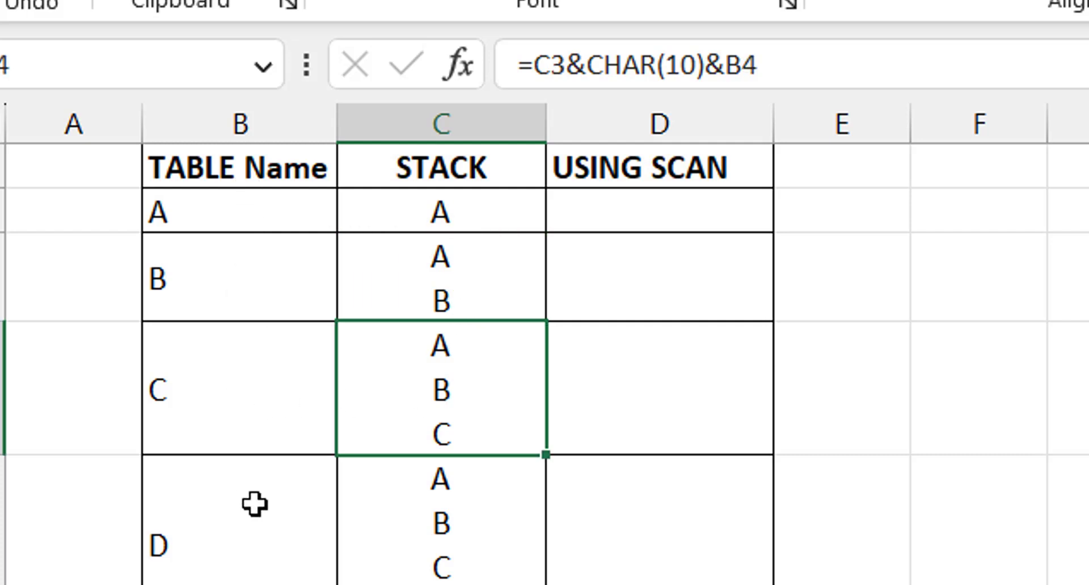
- Shade the last STACK cell, C7, with a light grey fill
click(411, 584)
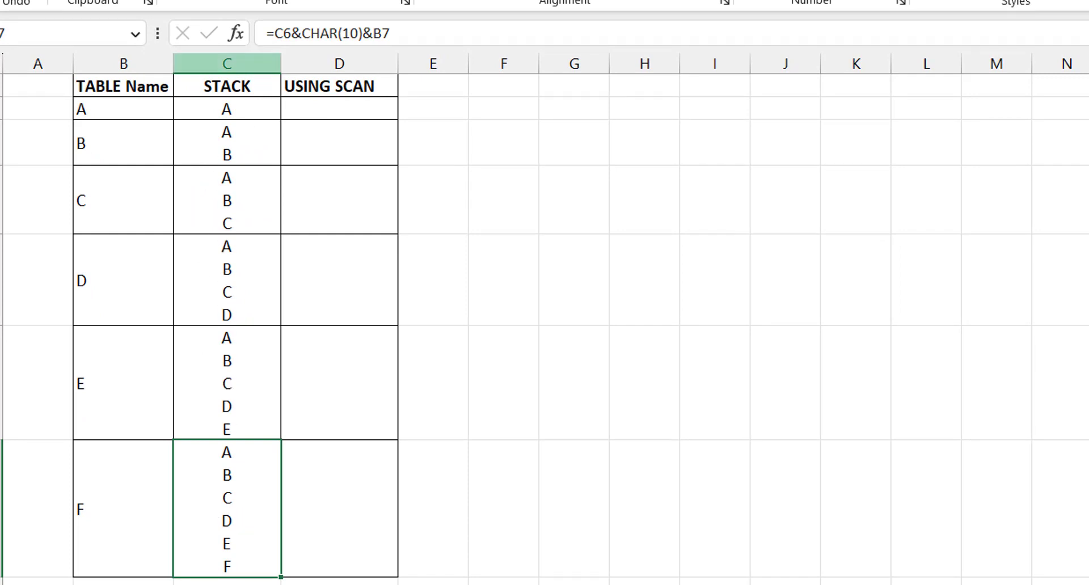
click(329, 0)
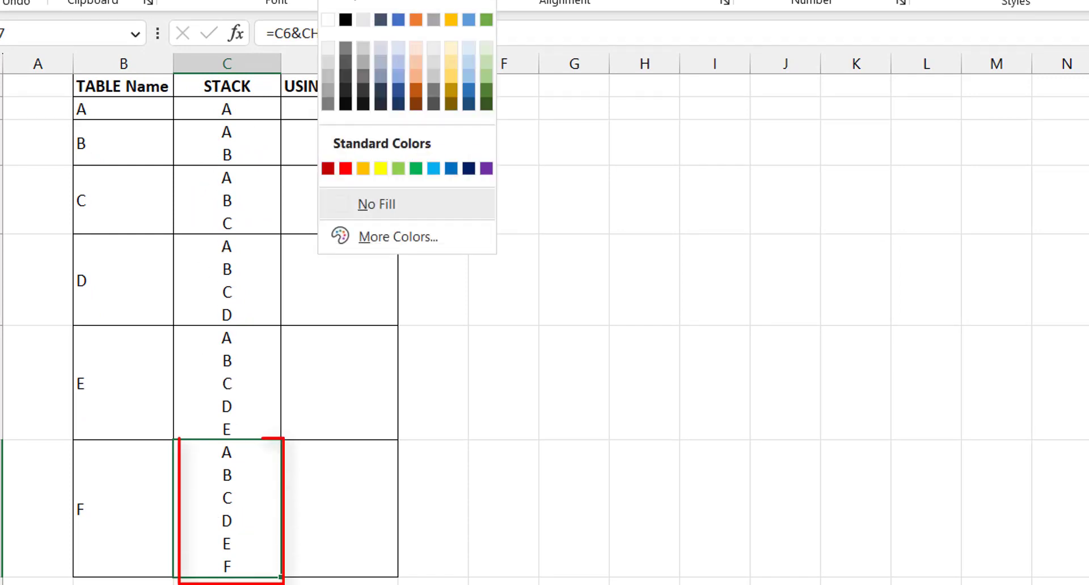
click(367, 46)
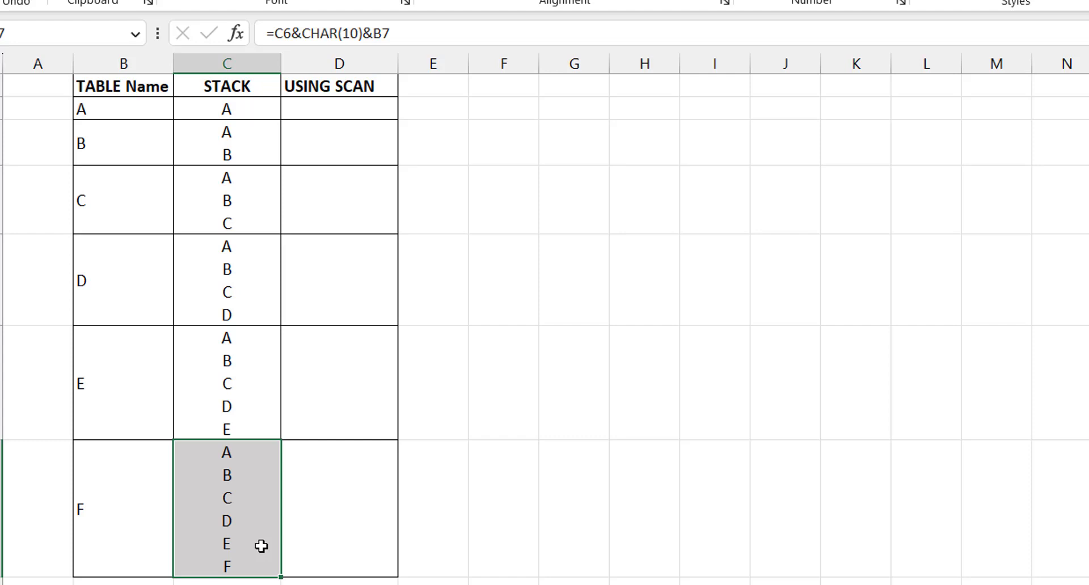
- Begin a SCAN formula in cell D2 with the initial value omitted and B2:B7 as the array
click(249, 112)
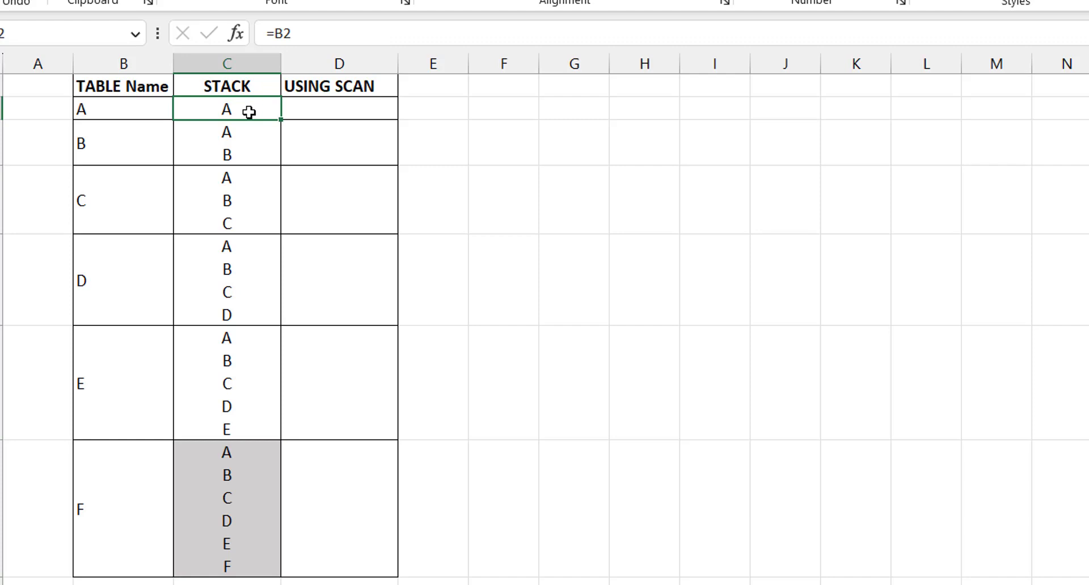
click(246, 144)
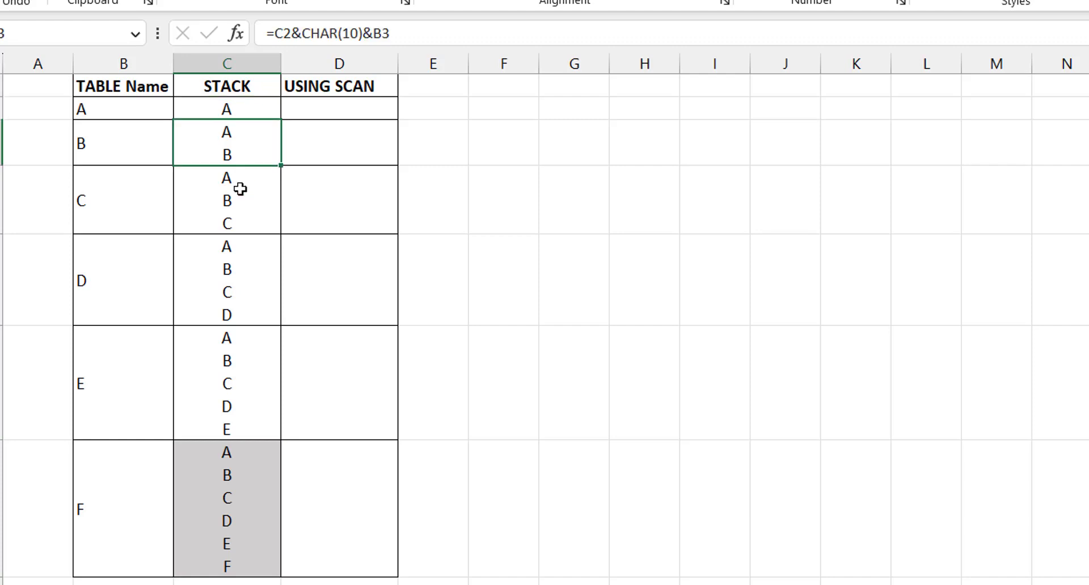
click(242, 194)
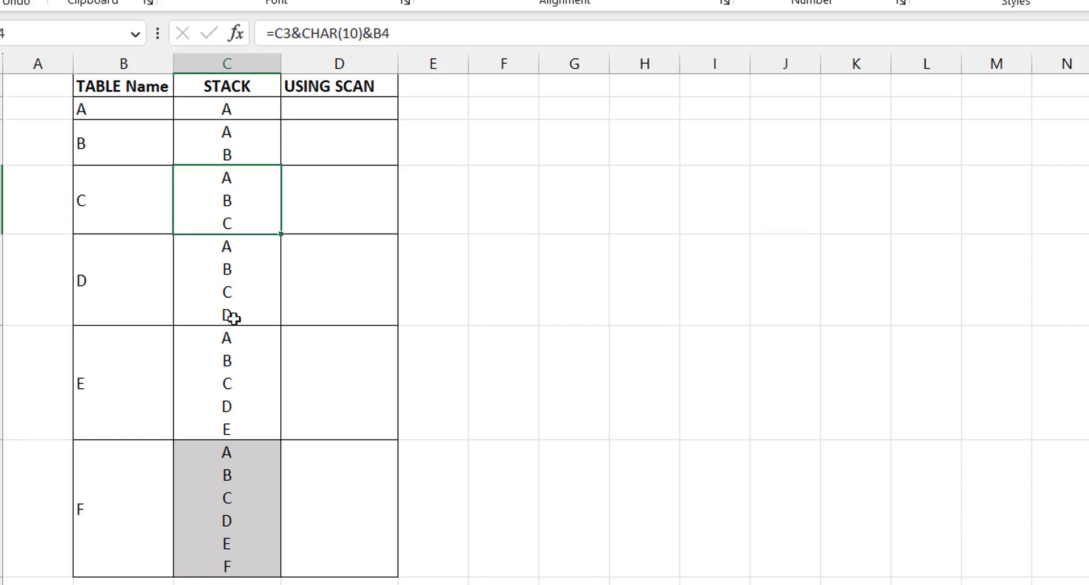
click(343, 113)
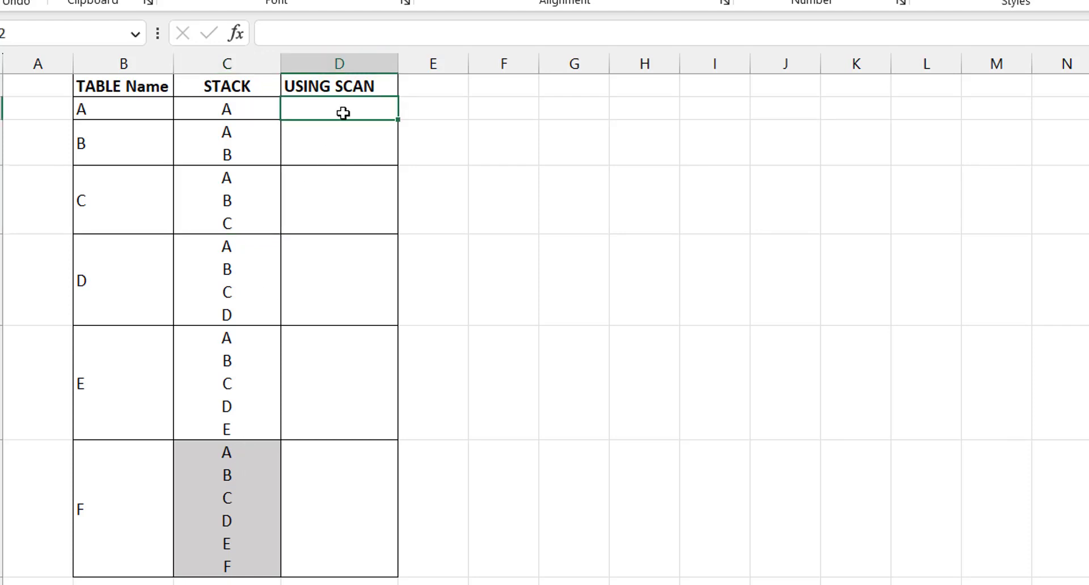
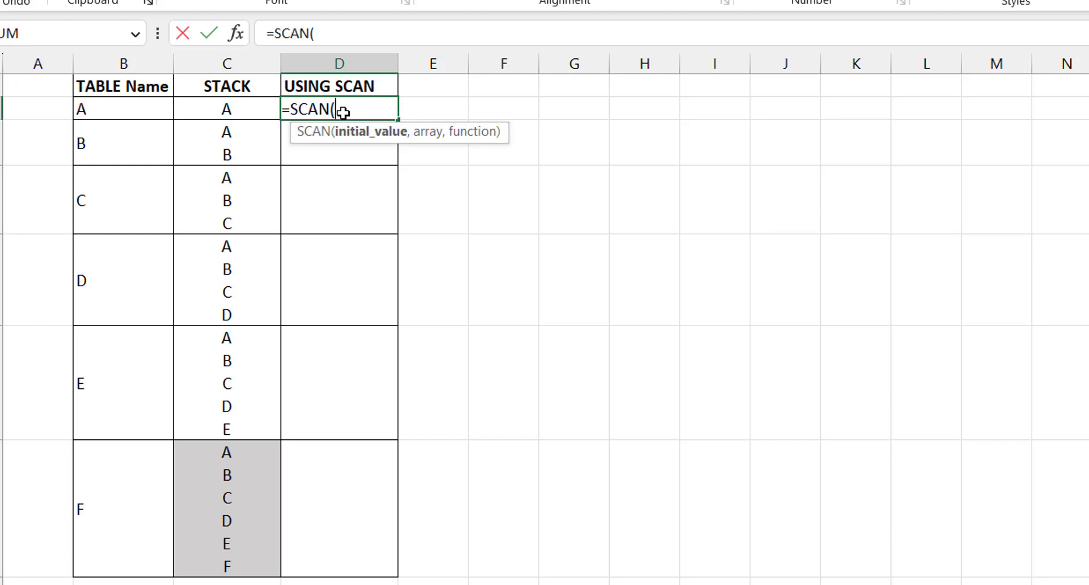
text(,)
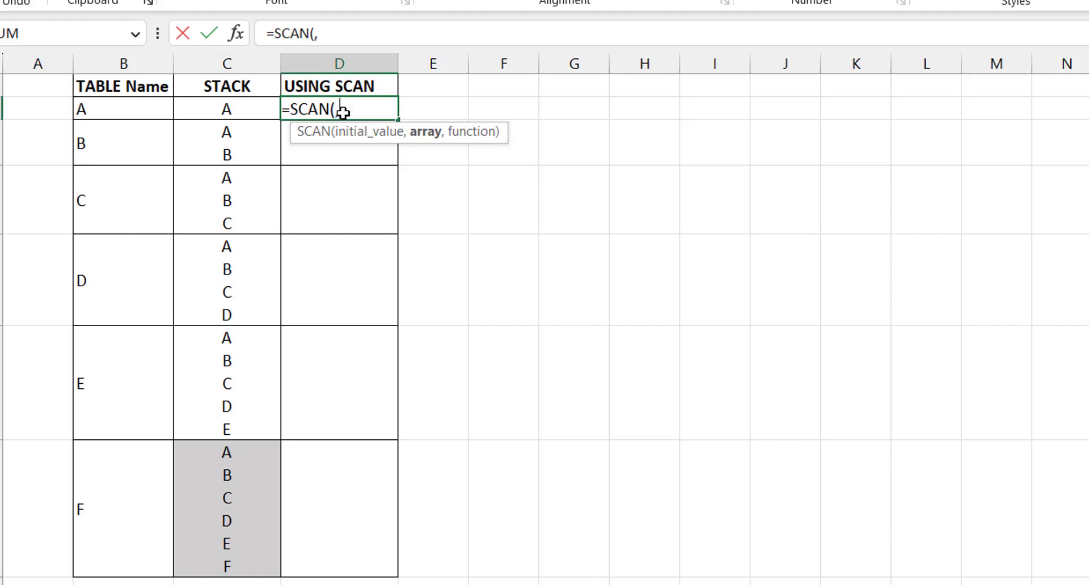
click(126, 110)
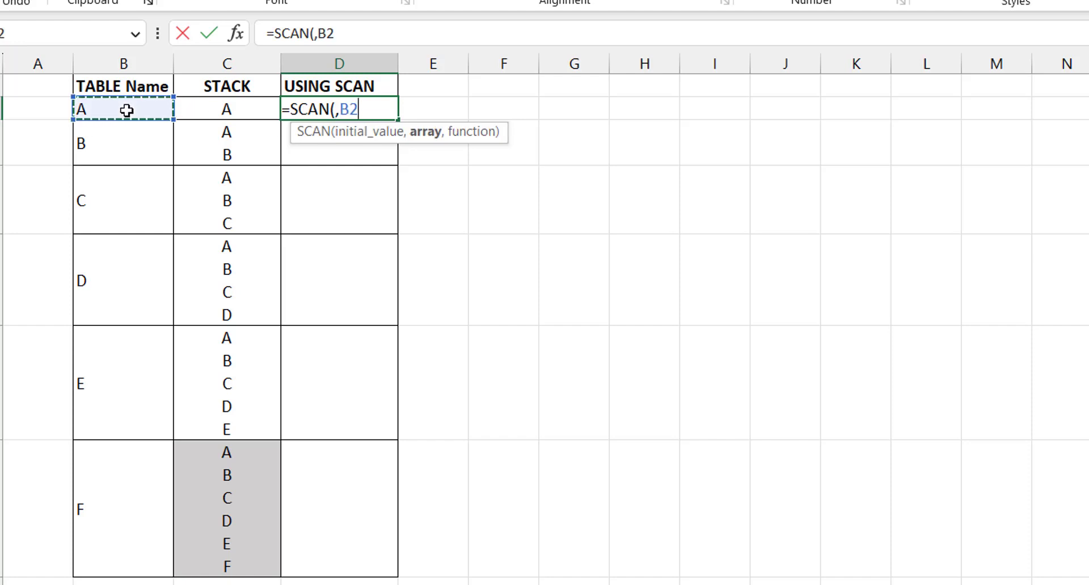
key(ctrl+shift+Down)
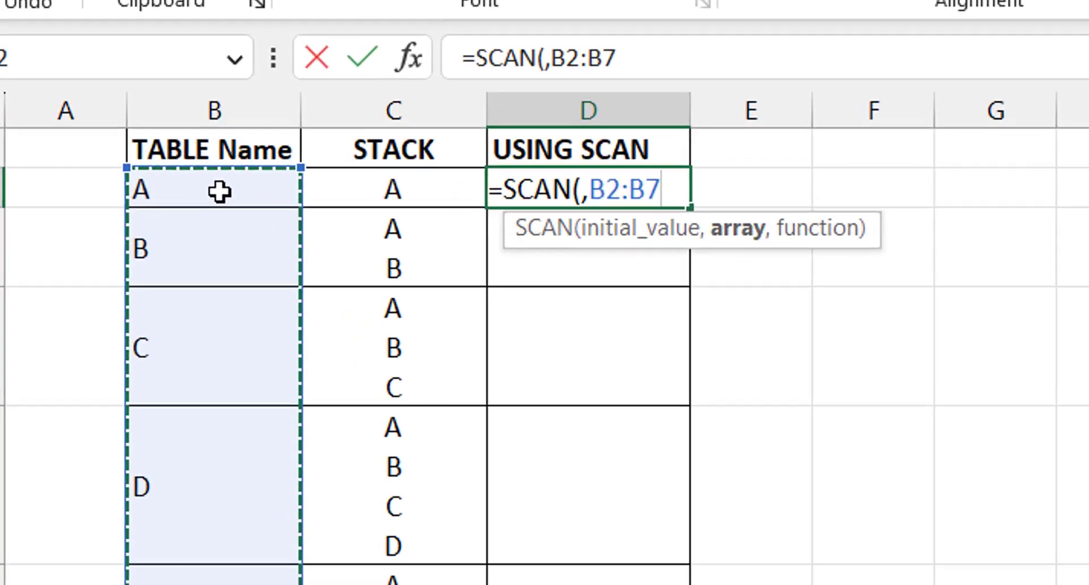
text(,)
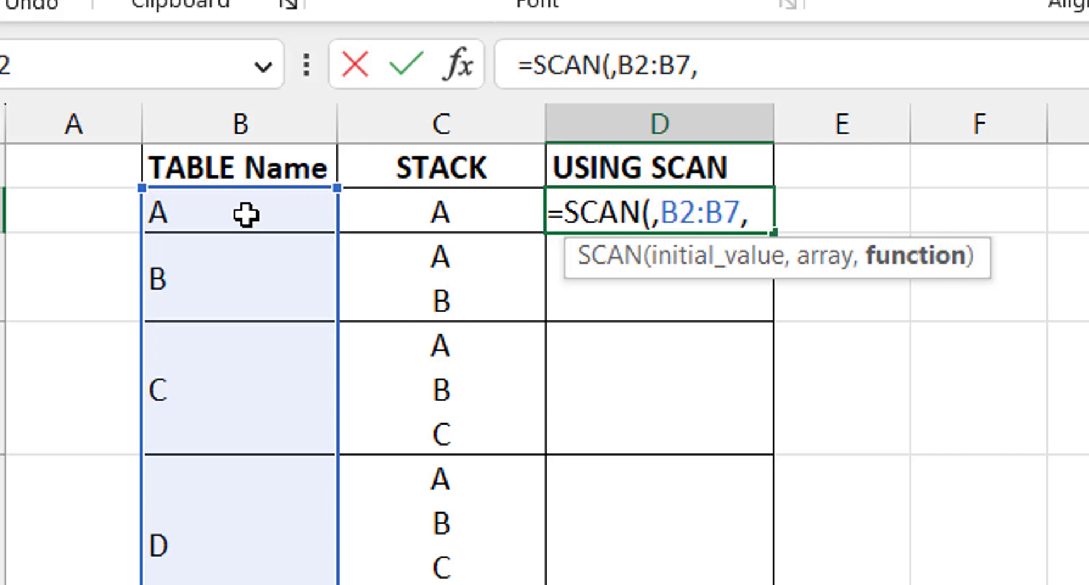
- Add a LAMBDA with the parameters acc and iter as the function argument of the SCAN formula in D2
text(lam)
key(Tab)
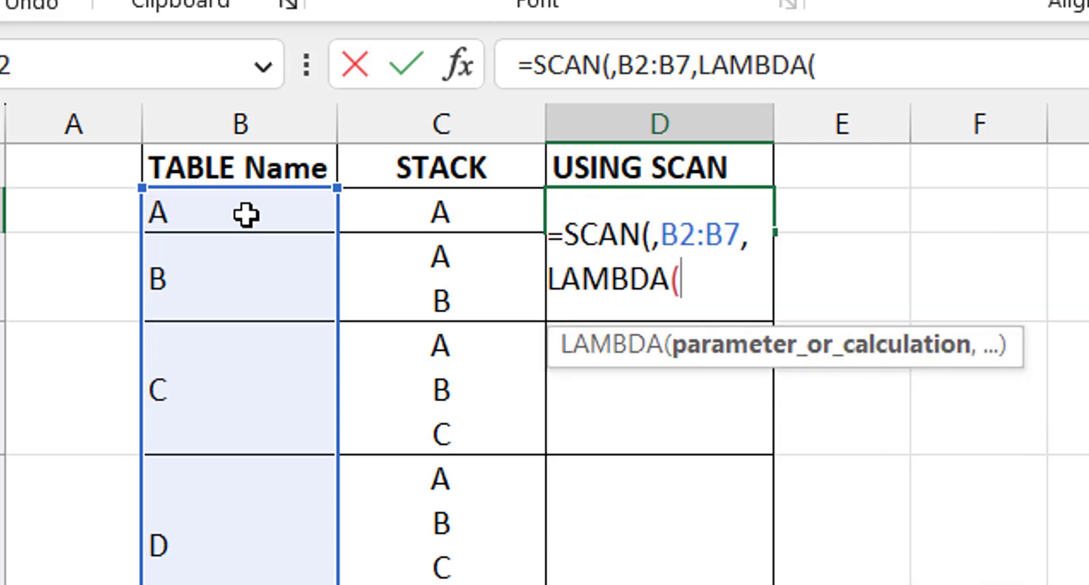
text(acc,)
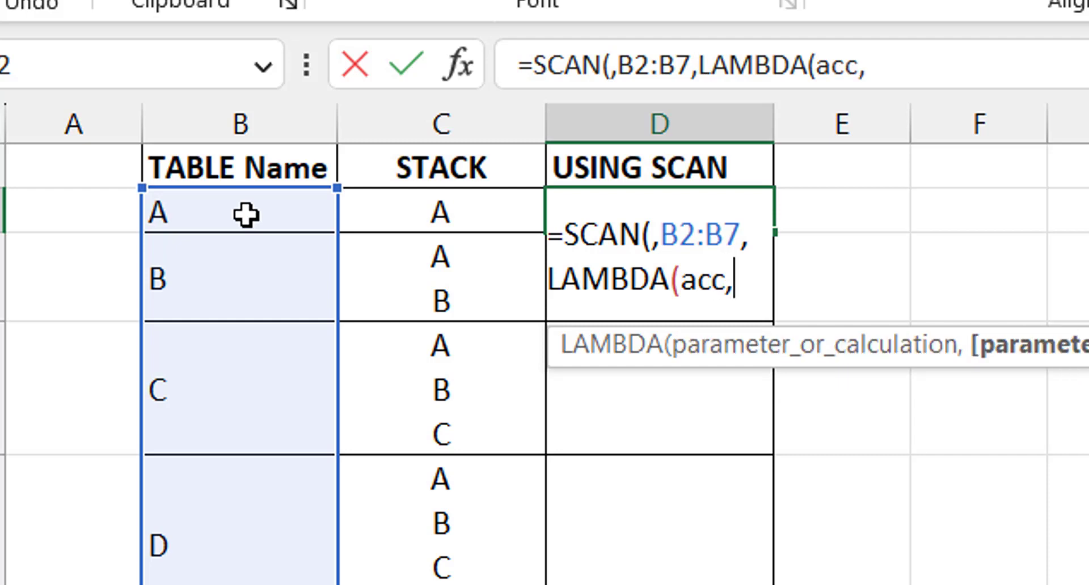
text(iter)
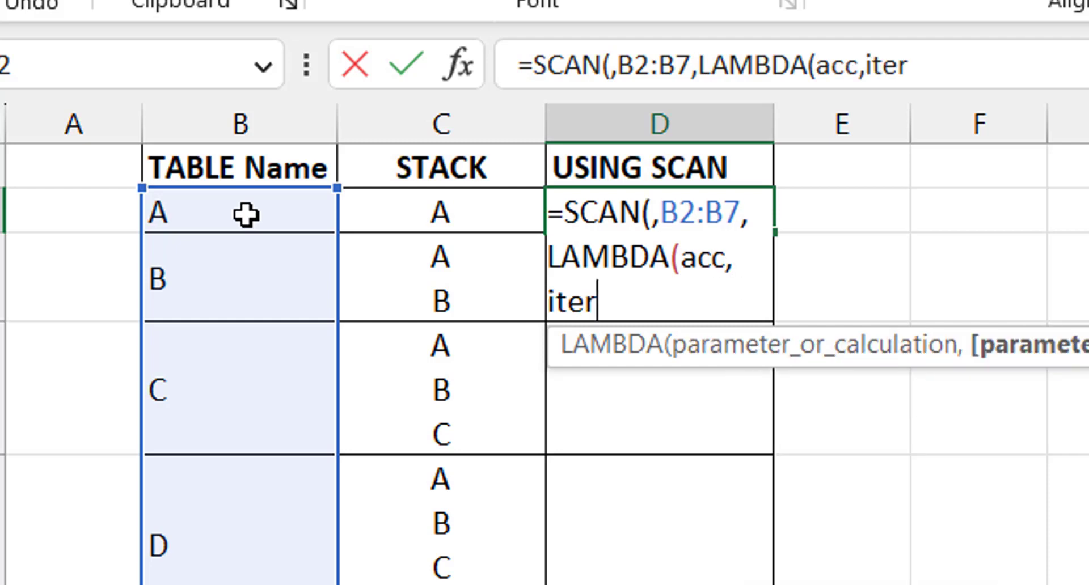
text(,)
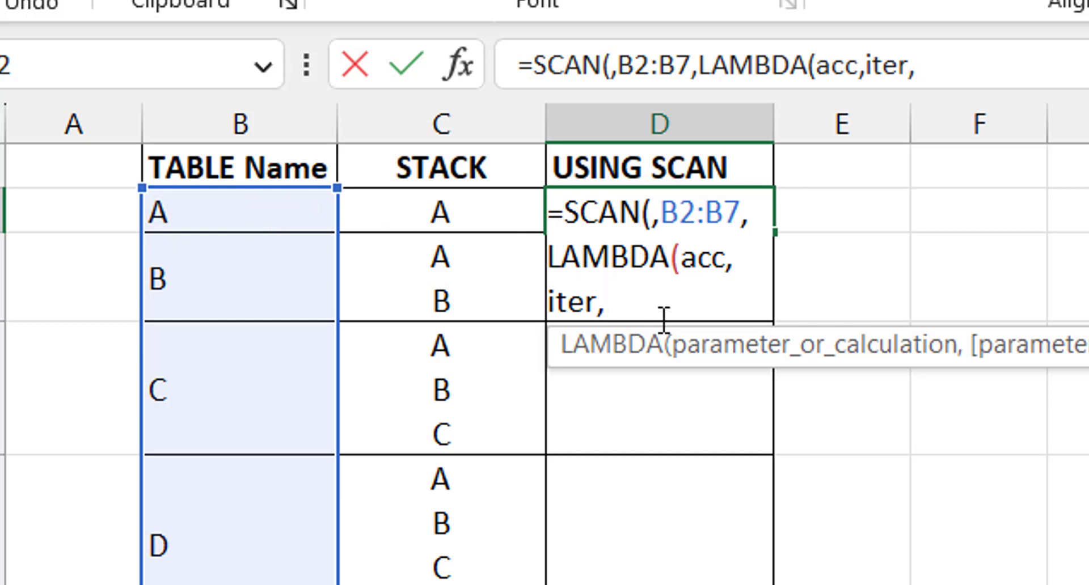
- Complete the LAMBDA in D2 with the calculation acc&CHAR(10)&iter and enter the finished SCAN formula
text(acc&)
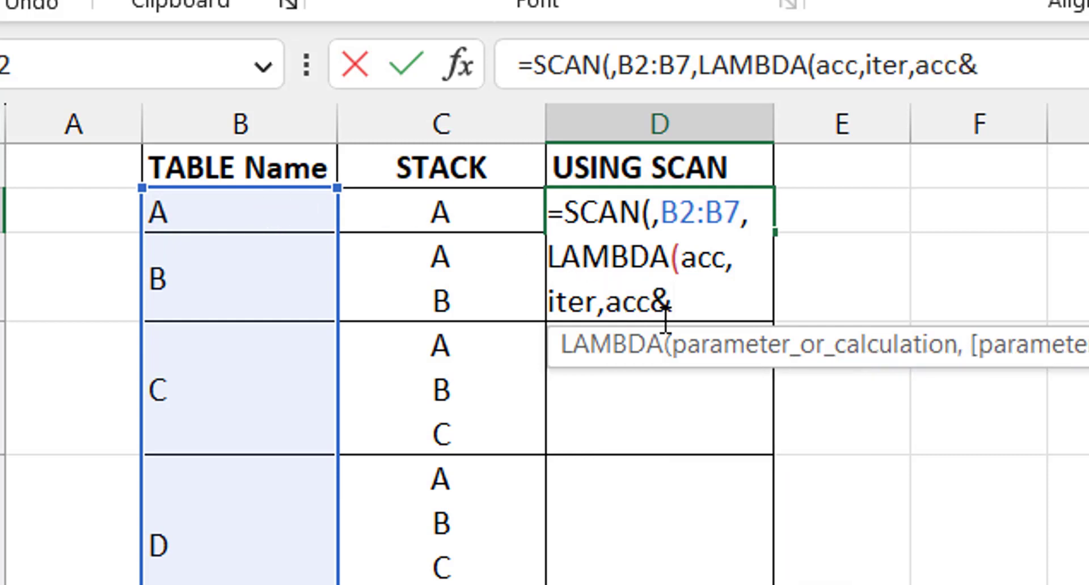
text(char)
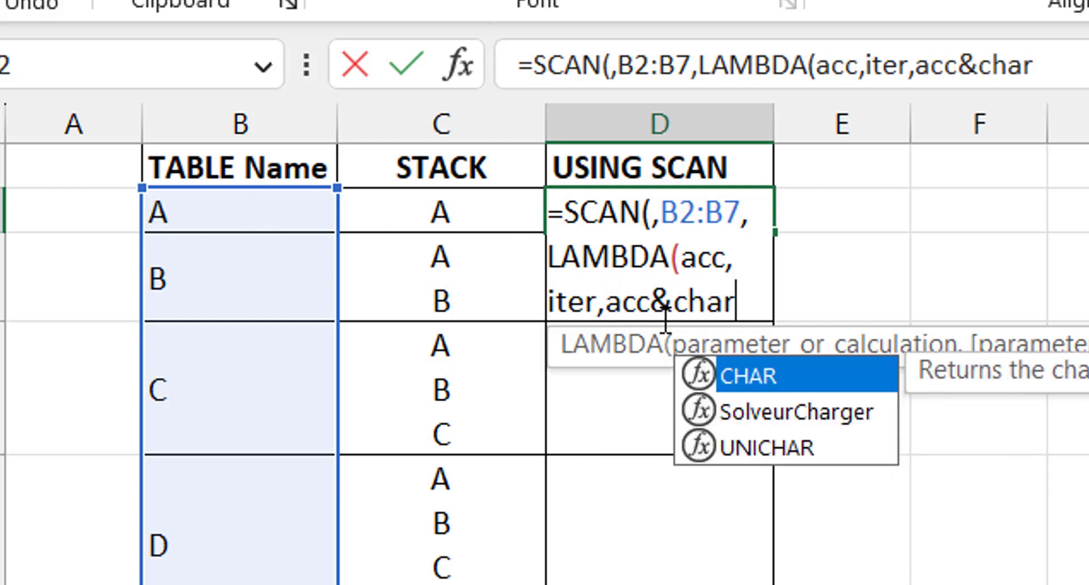
text((10)
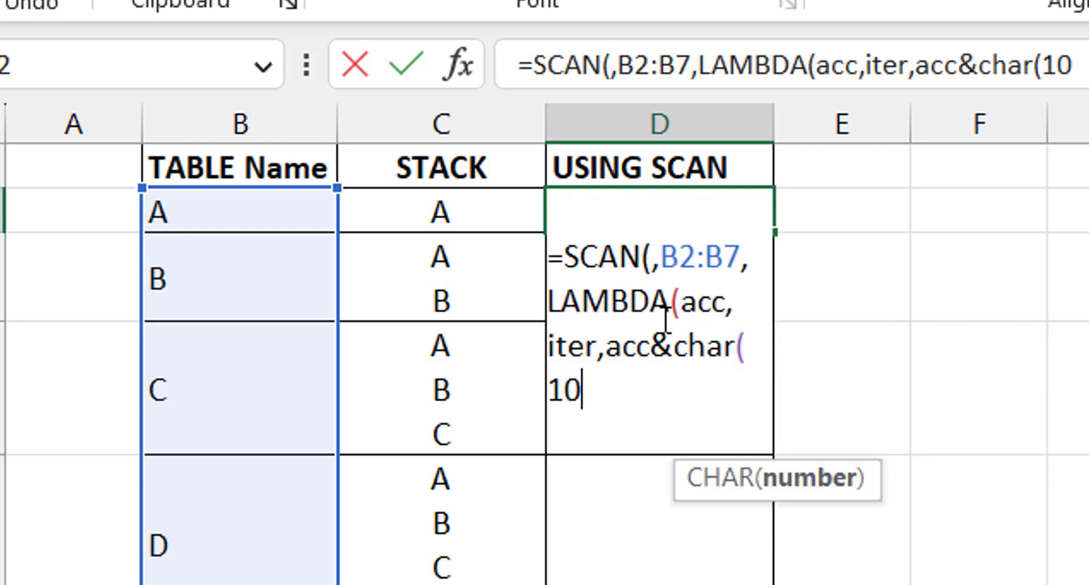
text()&it)
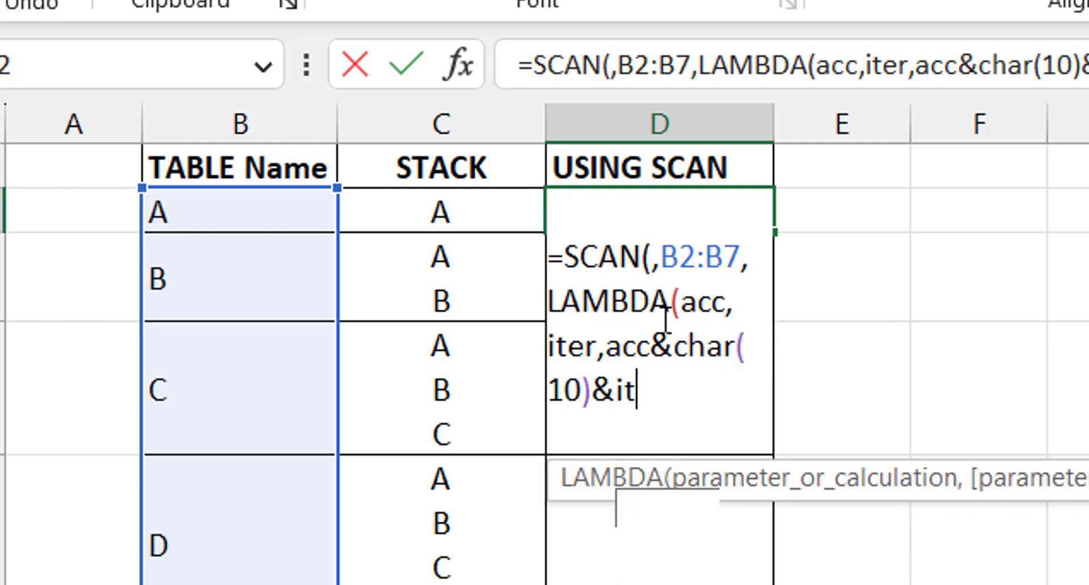
text(er)
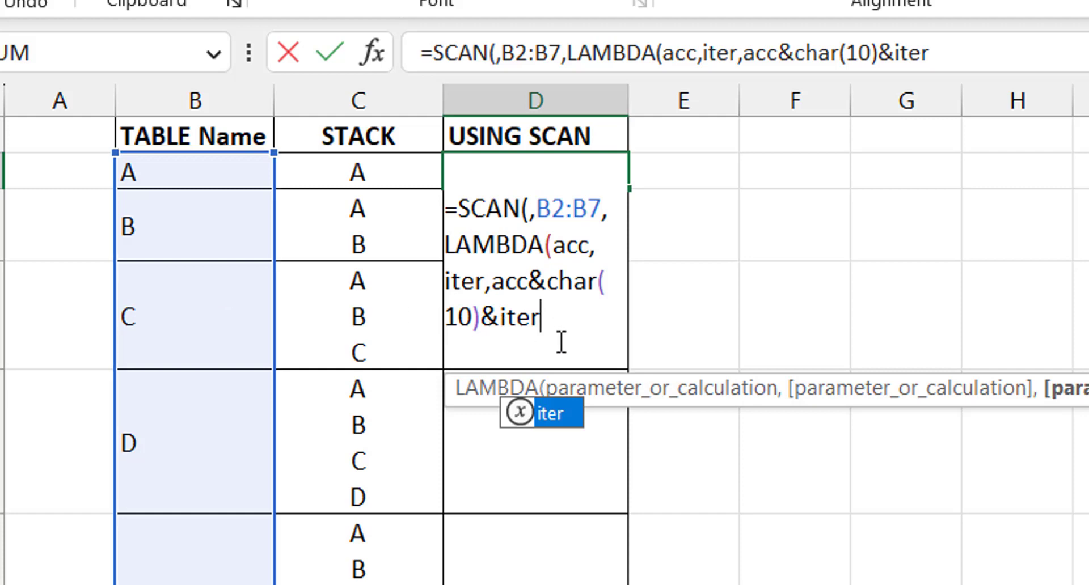
text()))
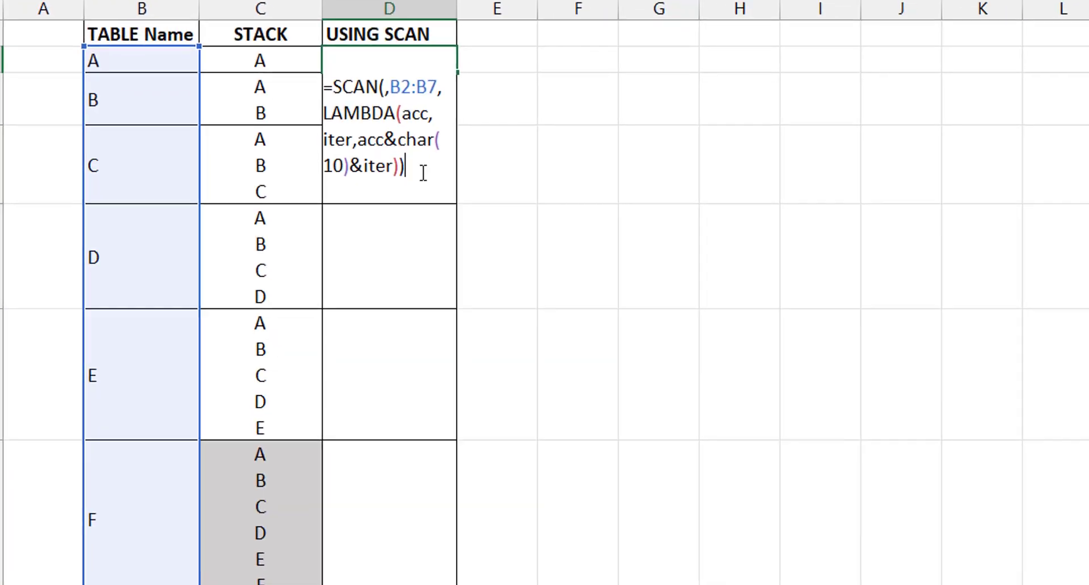
key(Return)
key(Up)
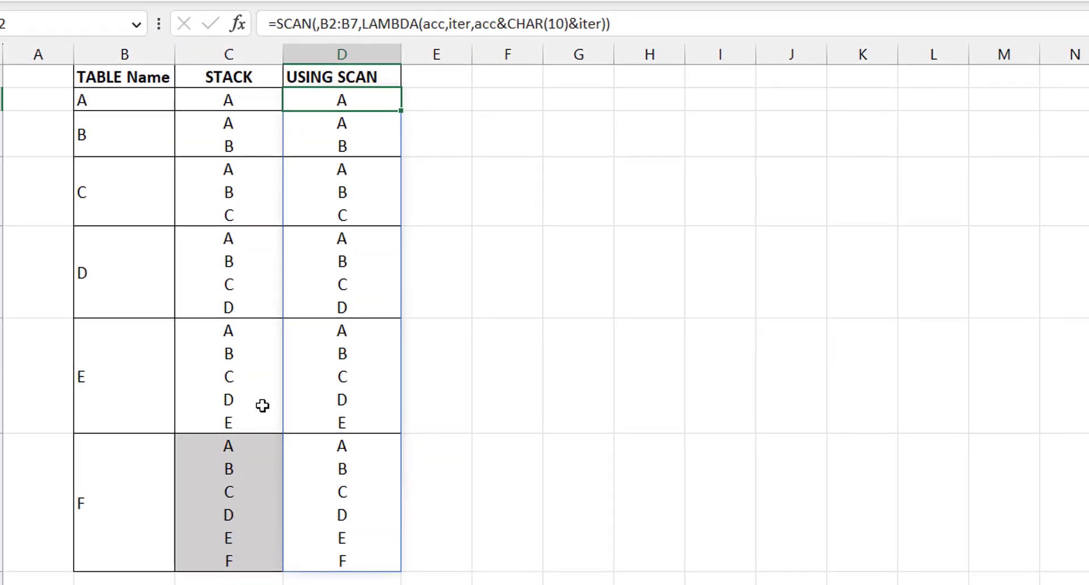
- Replace SCAN with REDUCE in the D2 formula and autofit the height of row 2
click(311, 26)
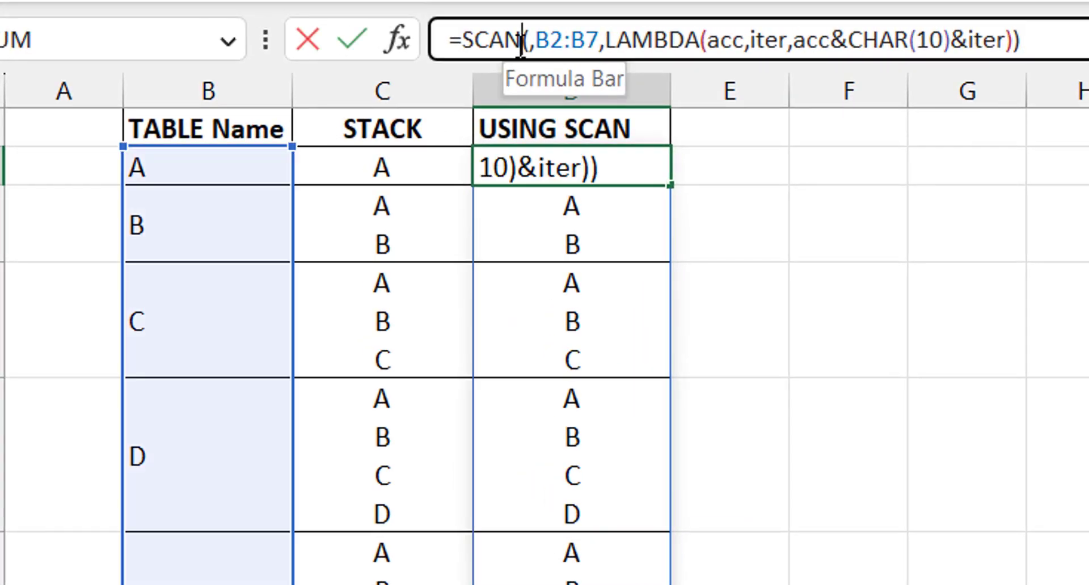
key(BackSpace)
key(BackSpace)
key(BackSpace)
key(BackSpace)
text(red)
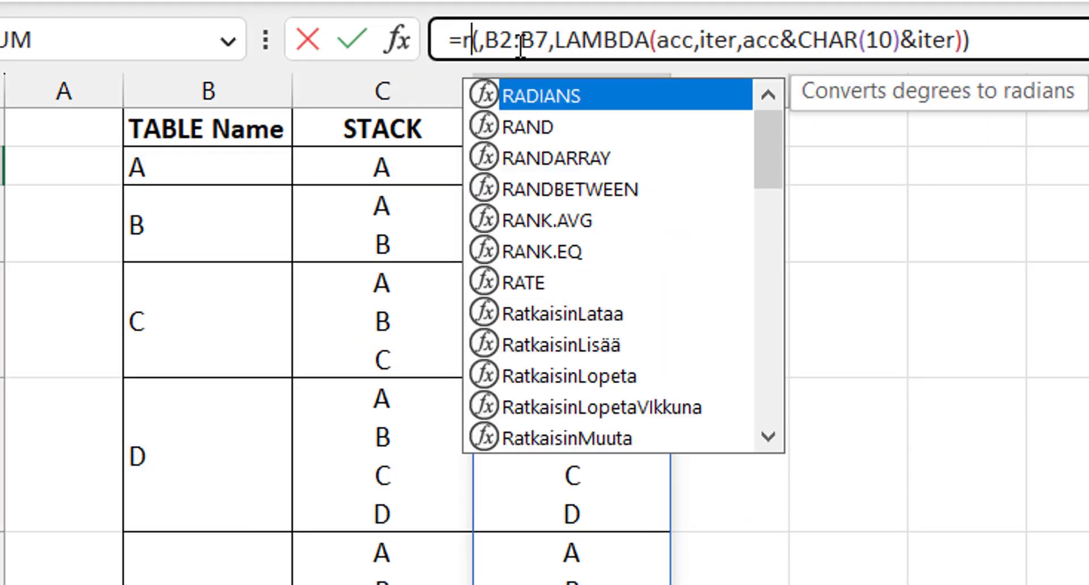
text(uce)
key(Tab)
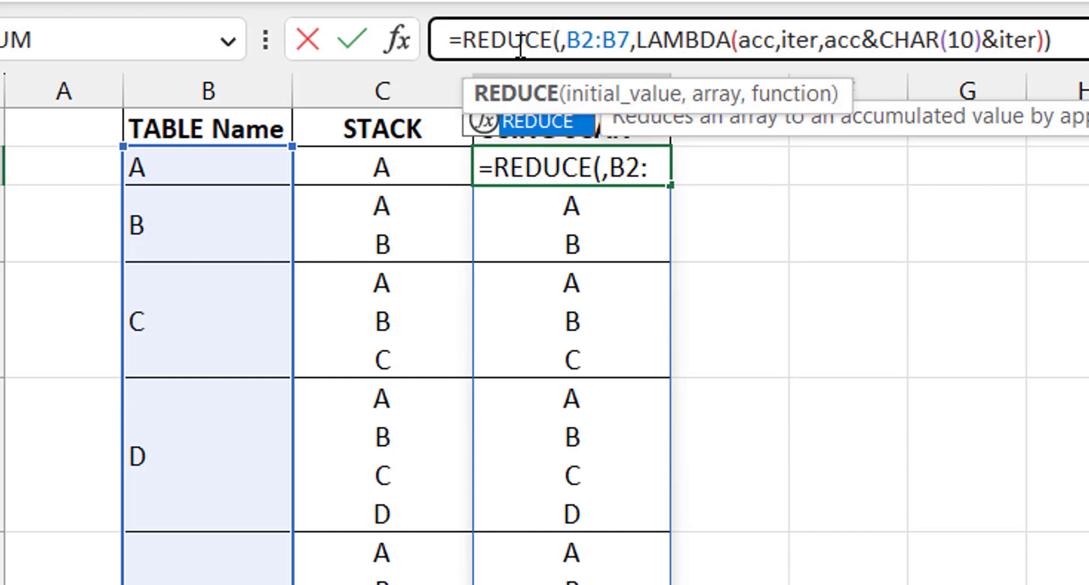
key(Return)
key(Up)
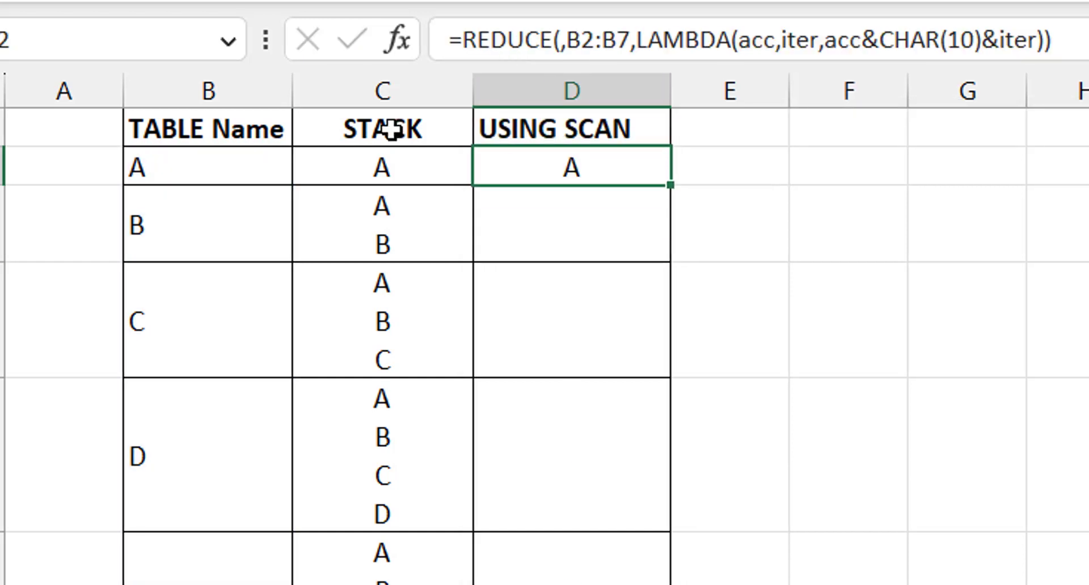
double_click(35, 183)
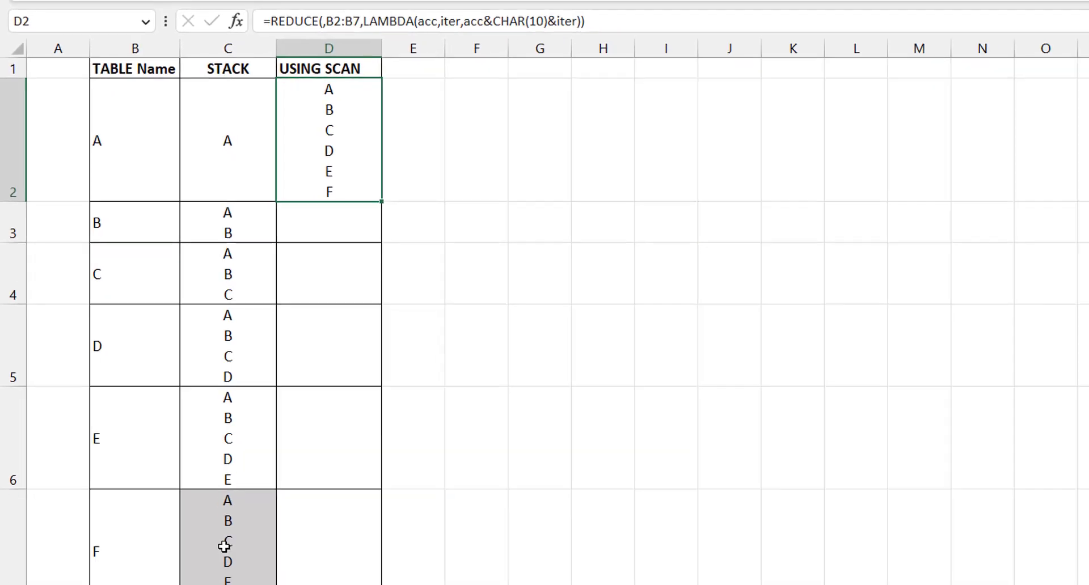
- Clear the stacking formula in cell B2 of the Lookup_VSTACK_demo sheet
click(196, 579)
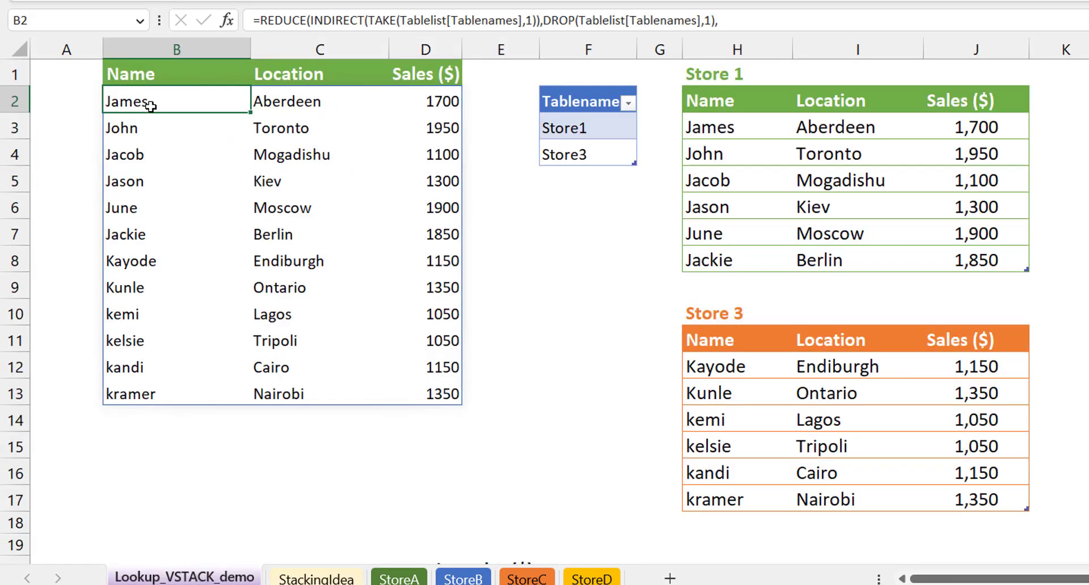
key(Delete)
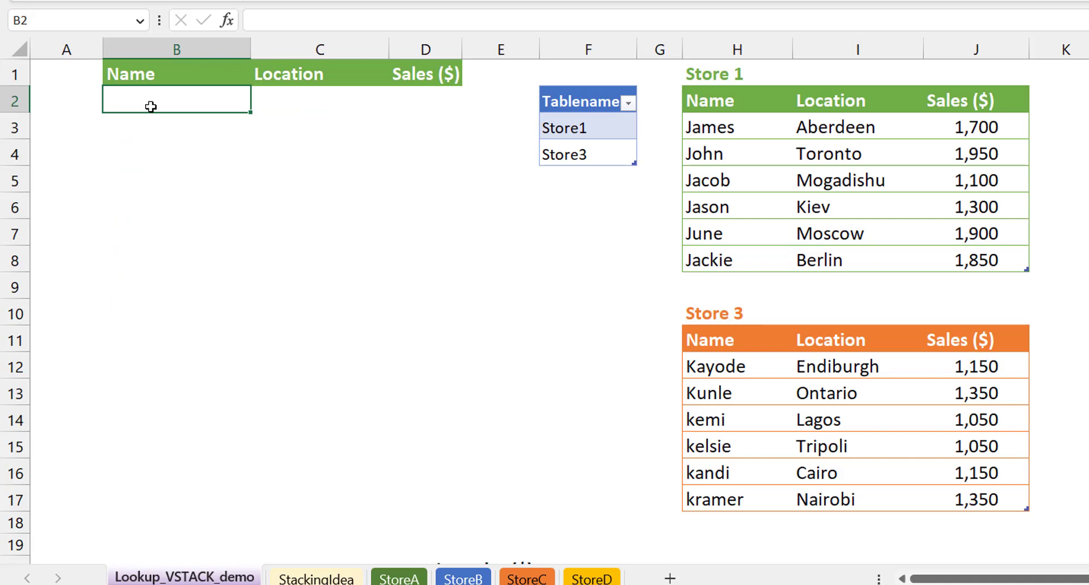
- Add Store4 as a new entry in F5, directly below Store3 in the Tablenames table
click(598, 178)
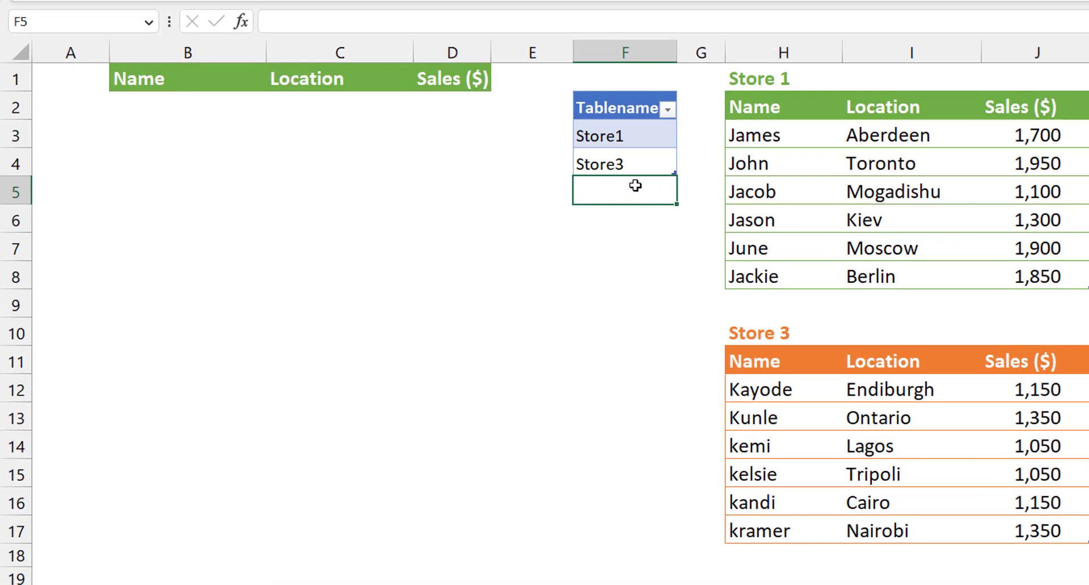
text(Stor)
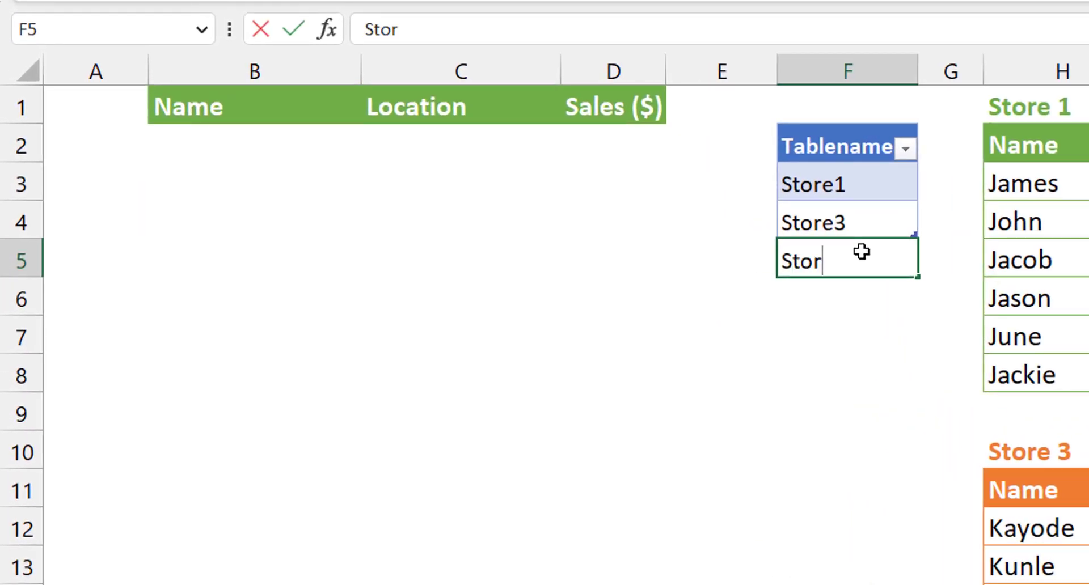
text(e4)
key(Return)
key(Left)
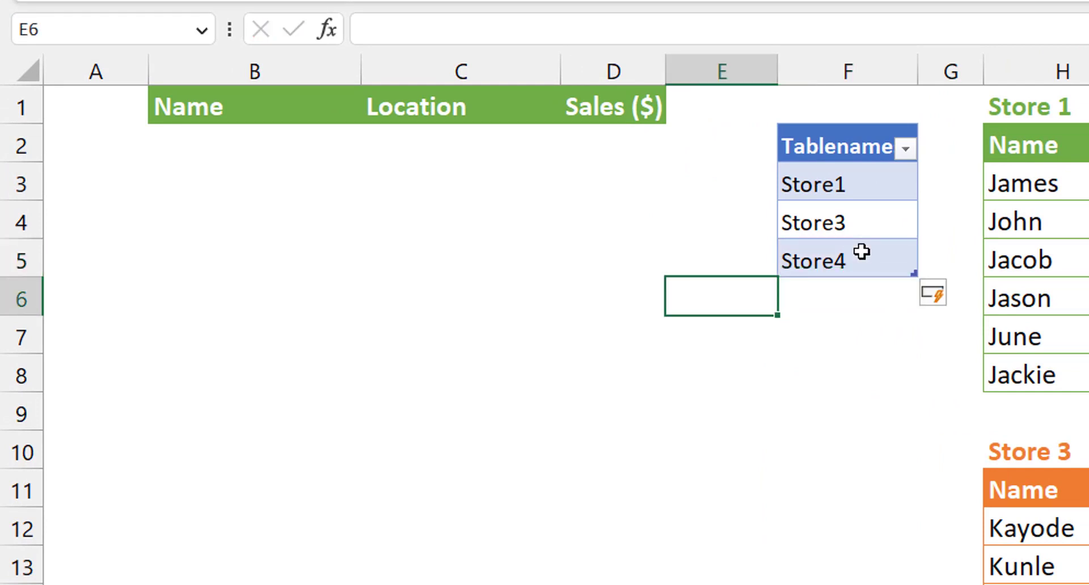
key(Left)
key(Left)
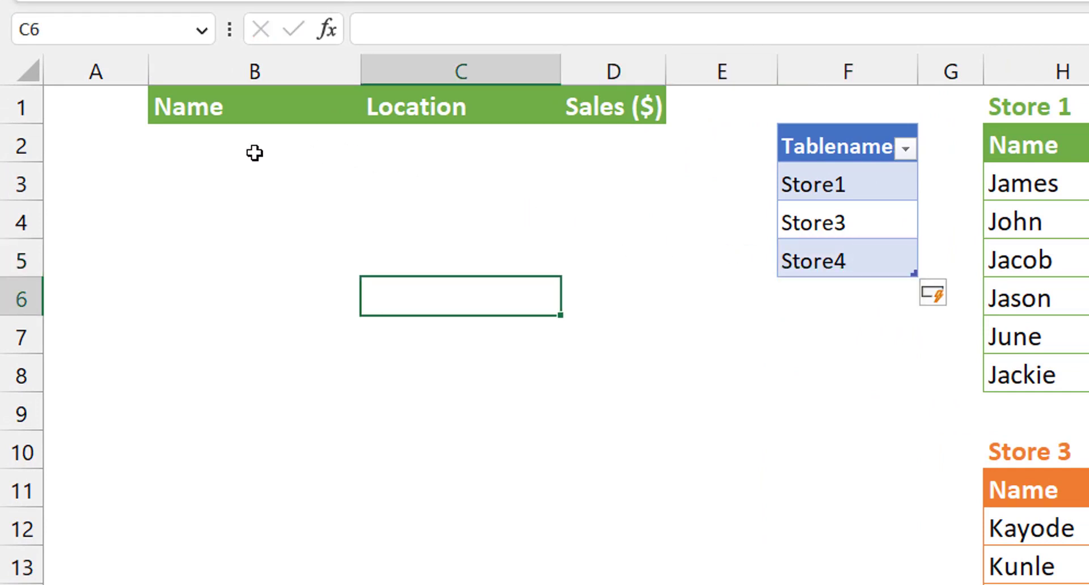
click(213, 151)
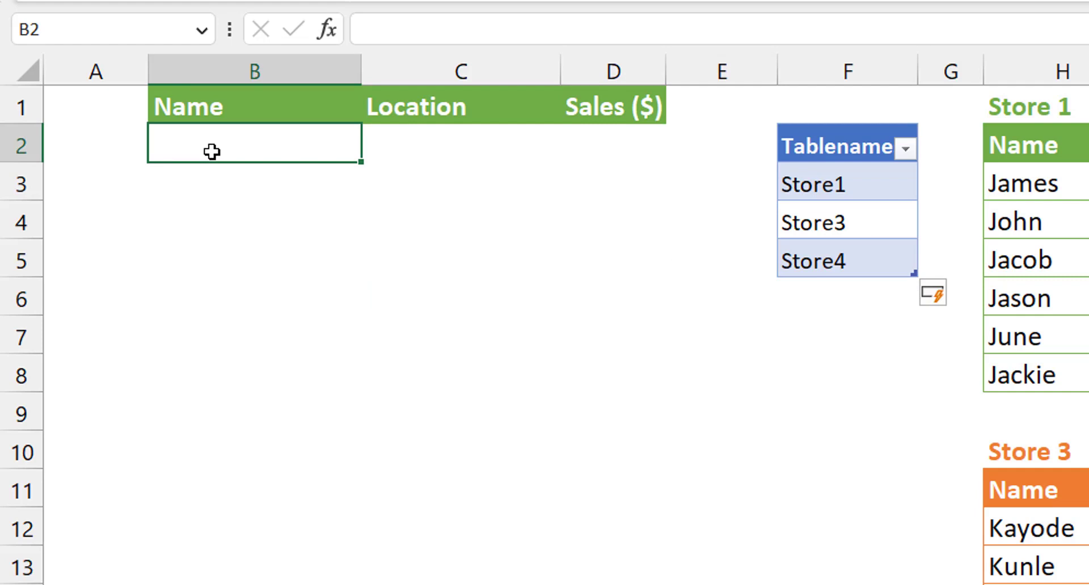
text(=reduce)
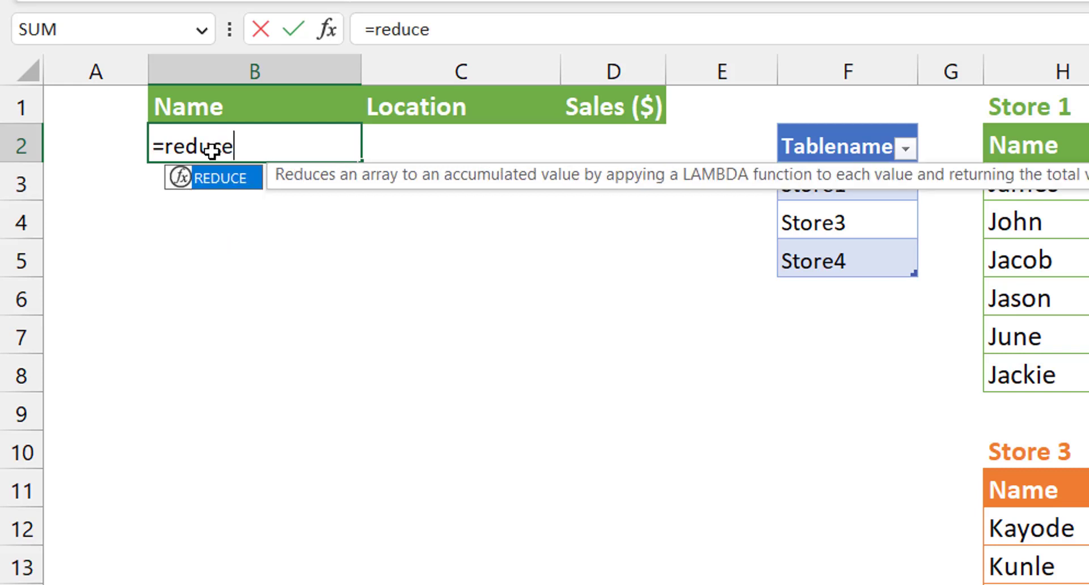
key(Tab)
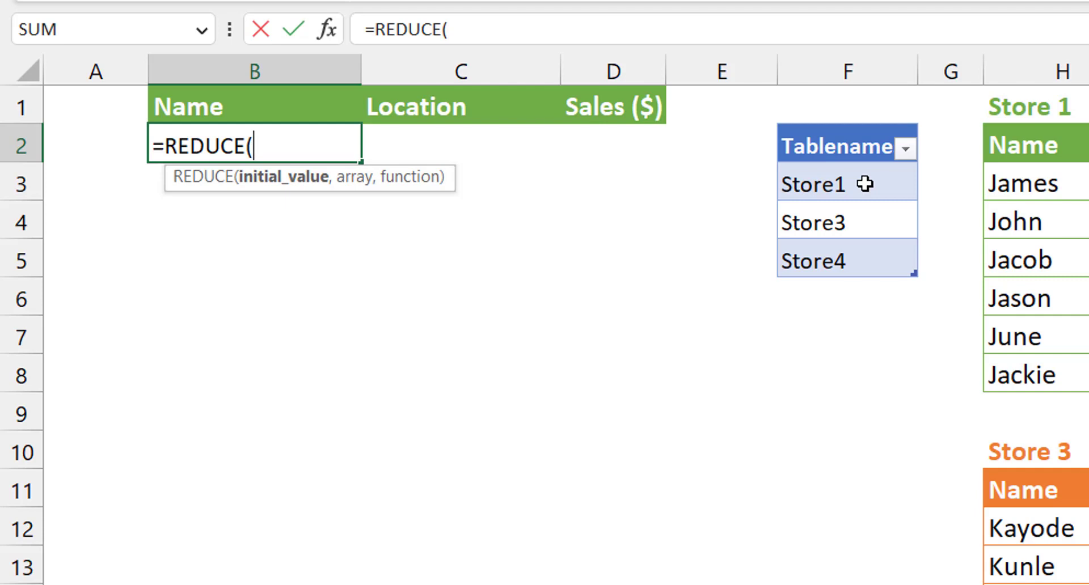
key(BackSpace)
key(BackSpace)
key(BackSpace)
key(BackSpace)
key(BackSpace)
key(BackSpace)
key(BackSpace)
- Enter =TAKE(Tablelist[Tablenames],1) in cell B2 to return the first table name
text(ta)
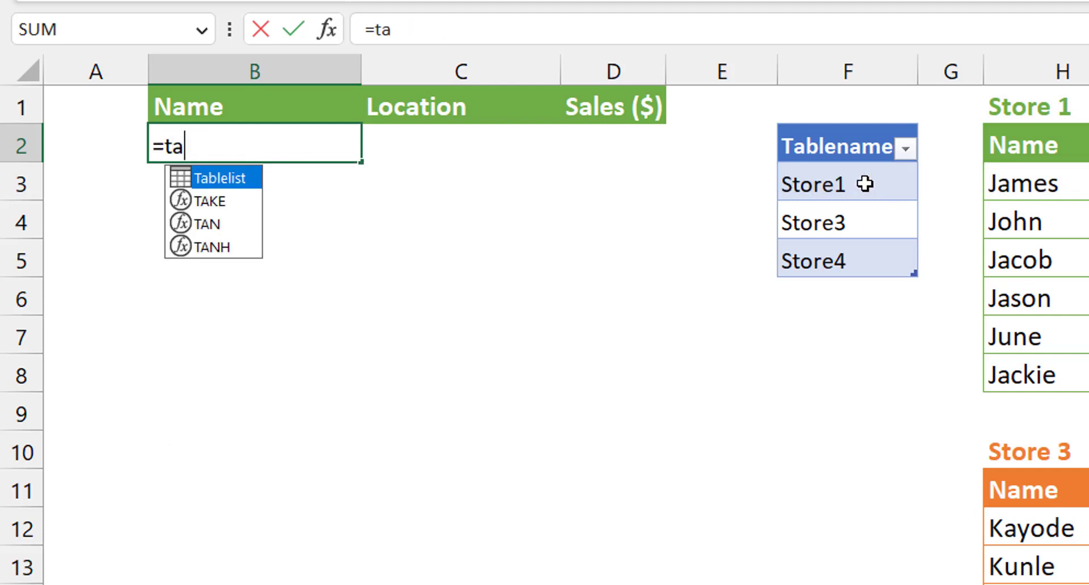
text(ke)
key(Tab)
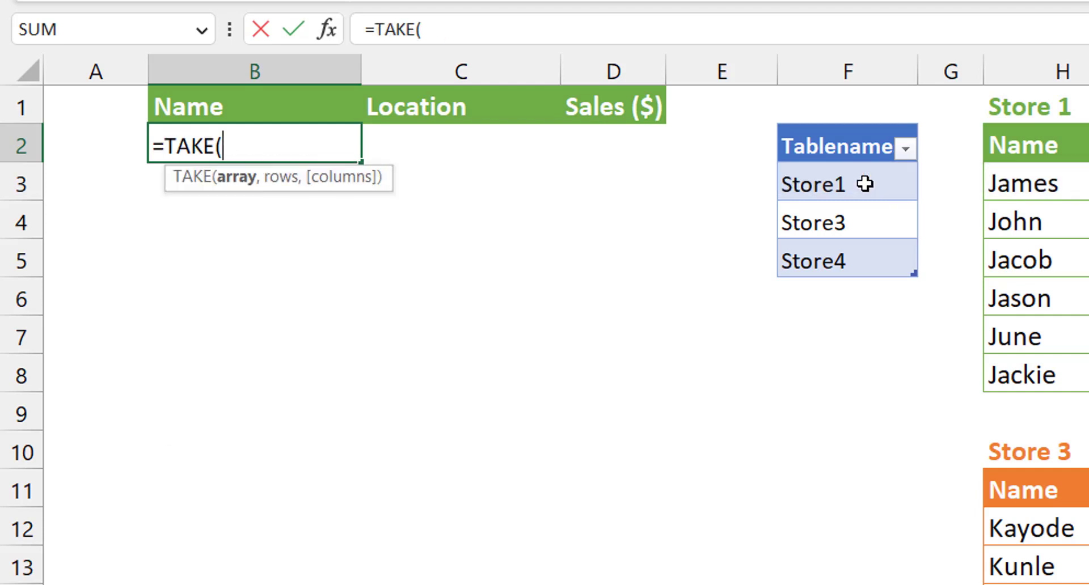
click(822, 126)
text(,1)
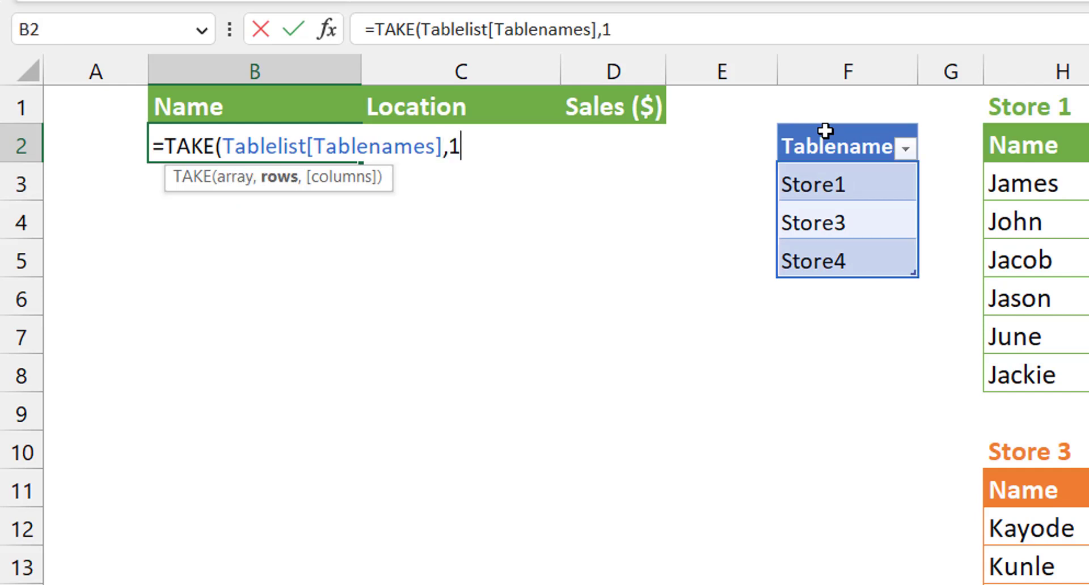
text())
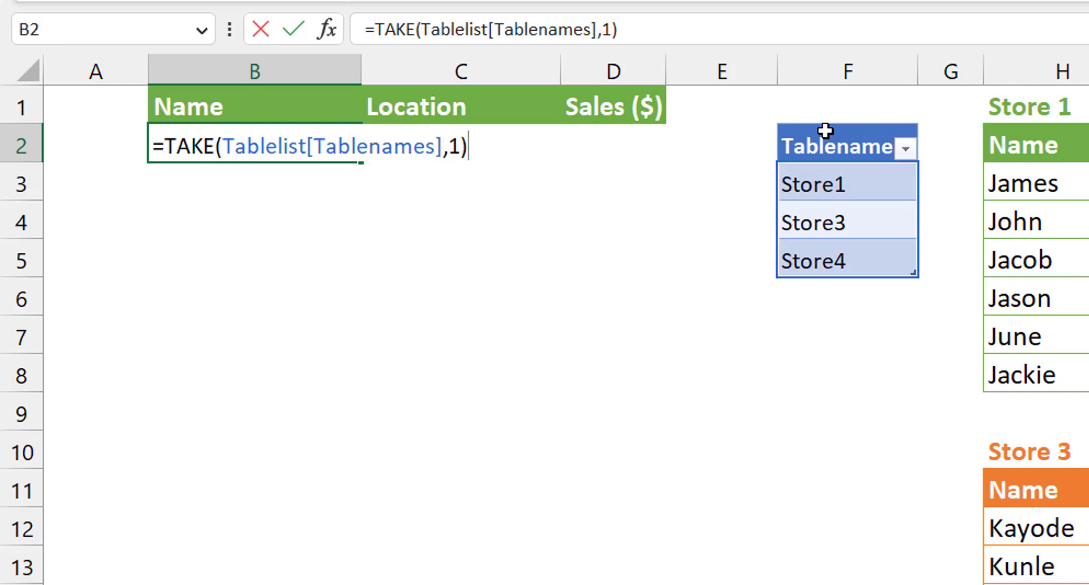
key(Return)
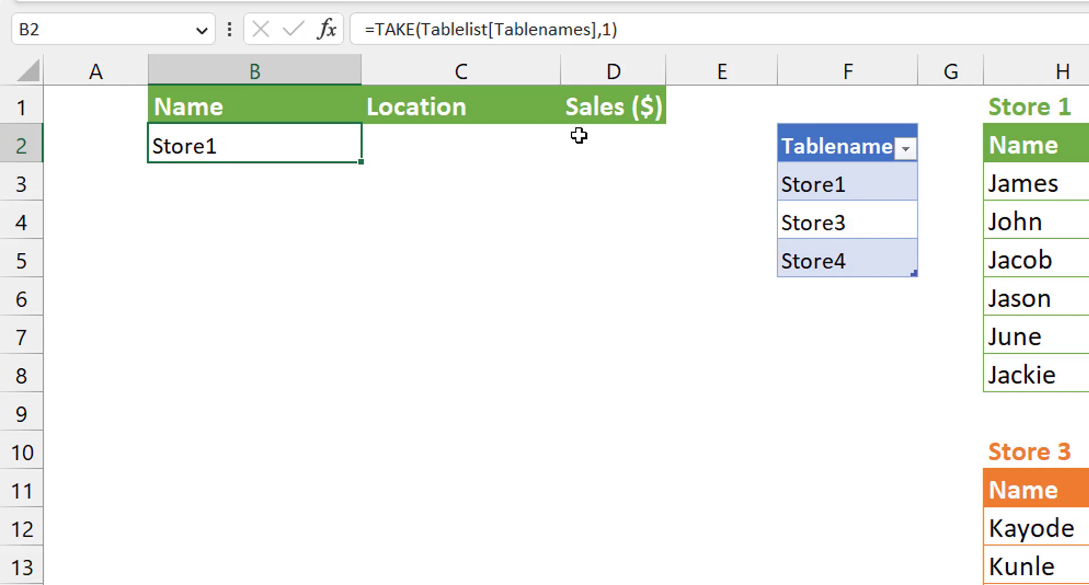
- Wrap the TAKE formula in B2 in INDIRECT so it reads =INDIRECT(TAKE(Tablelist[Tablenames],1))
click(383, 33)
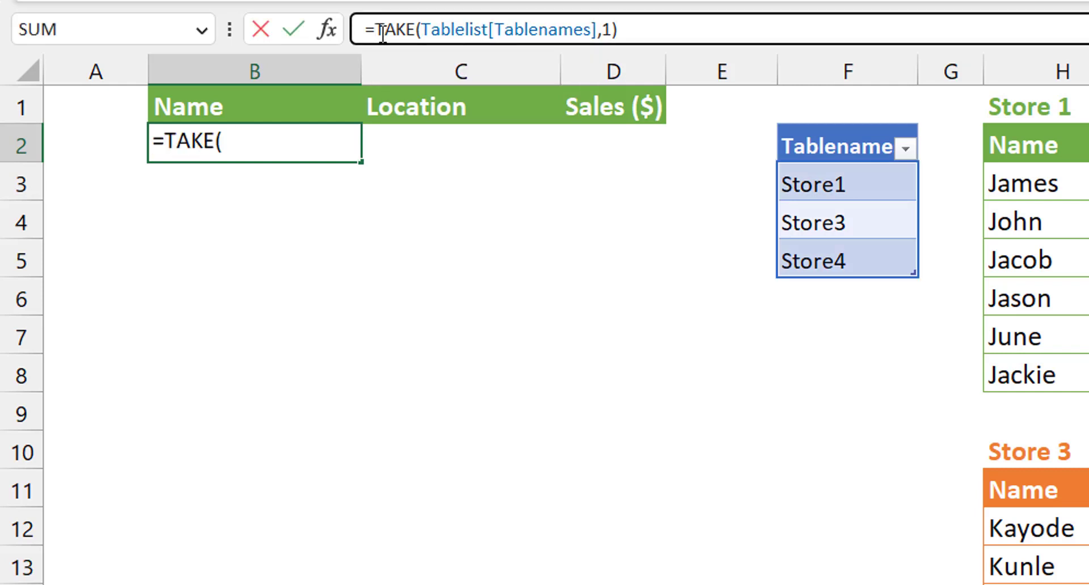
text(indi)
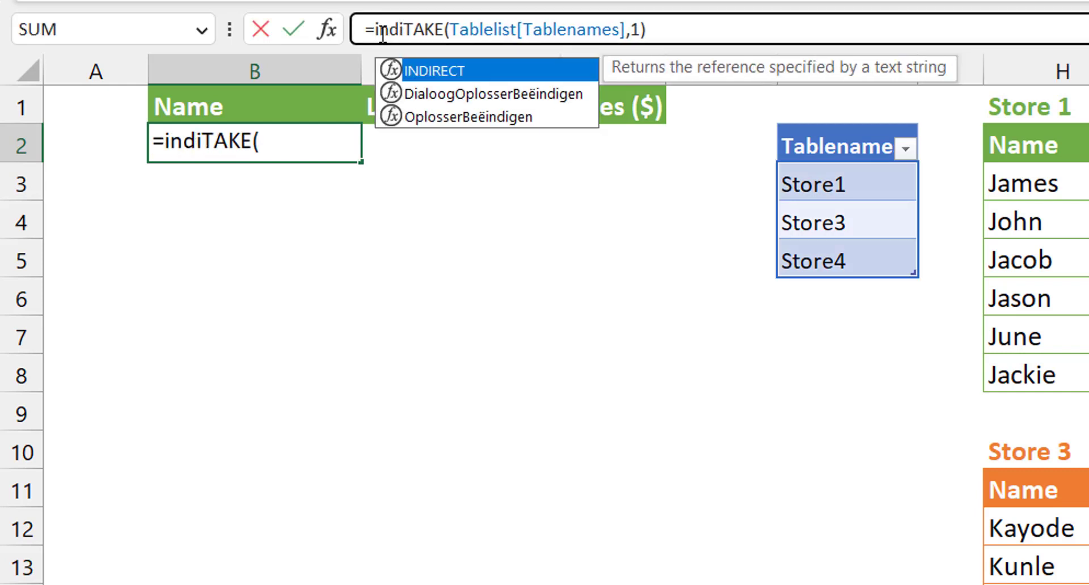
key(Tab)
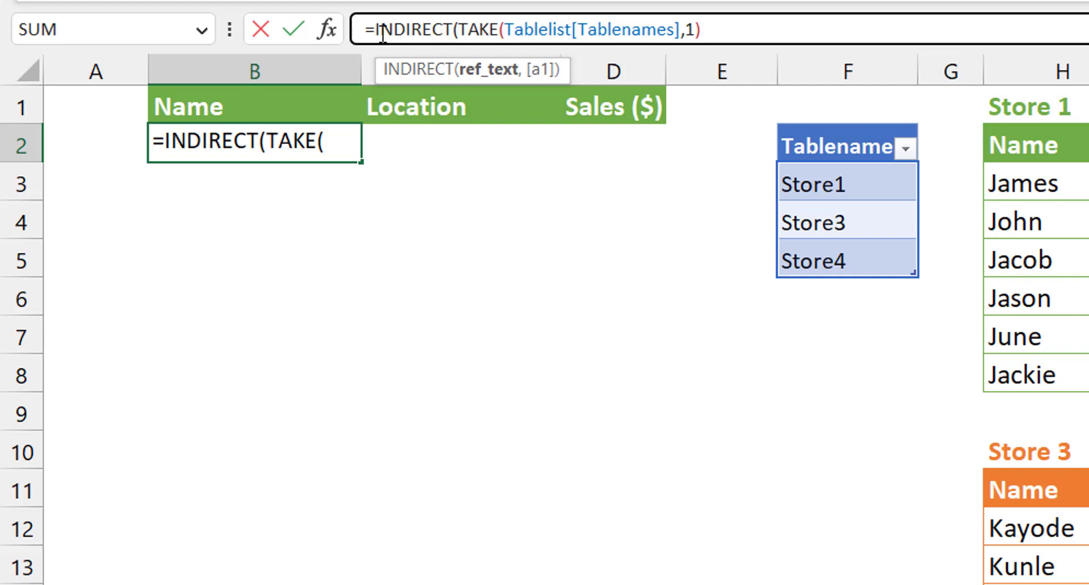
click(734, 34)
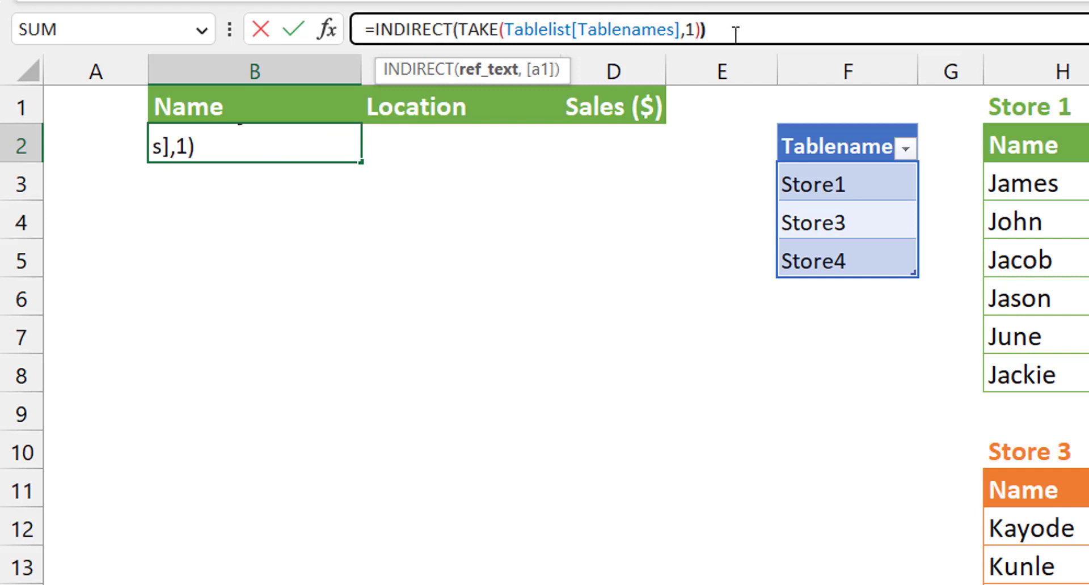
text())
key(Return)
key(Up)
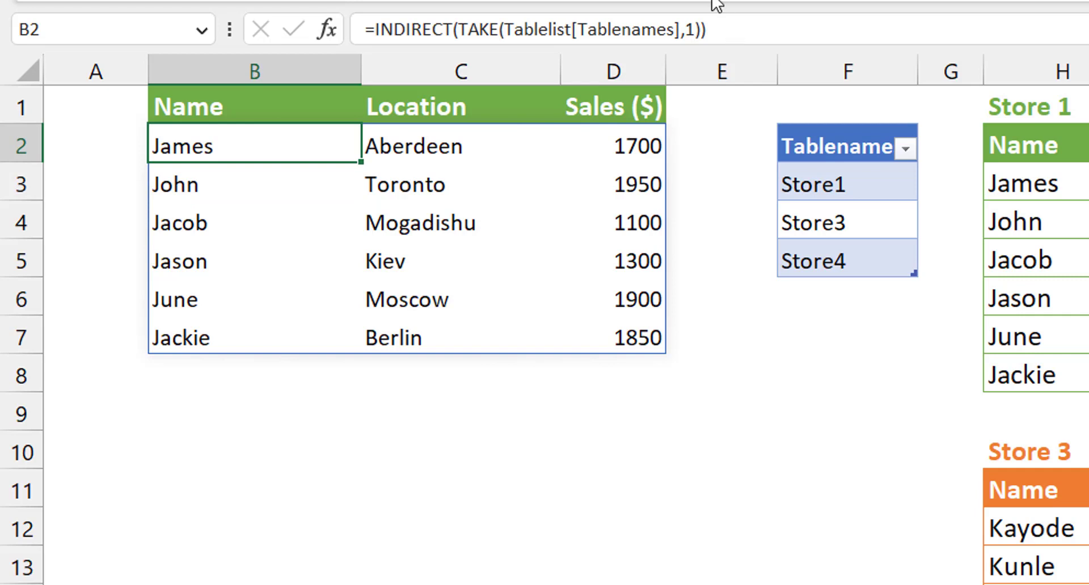
- Wrap the B2 formula in REDUCE so that INDIRECT(TAKE(Tablelist[Tablenames],1)) becomes its initial value
click(375, 28)
text(reduce()
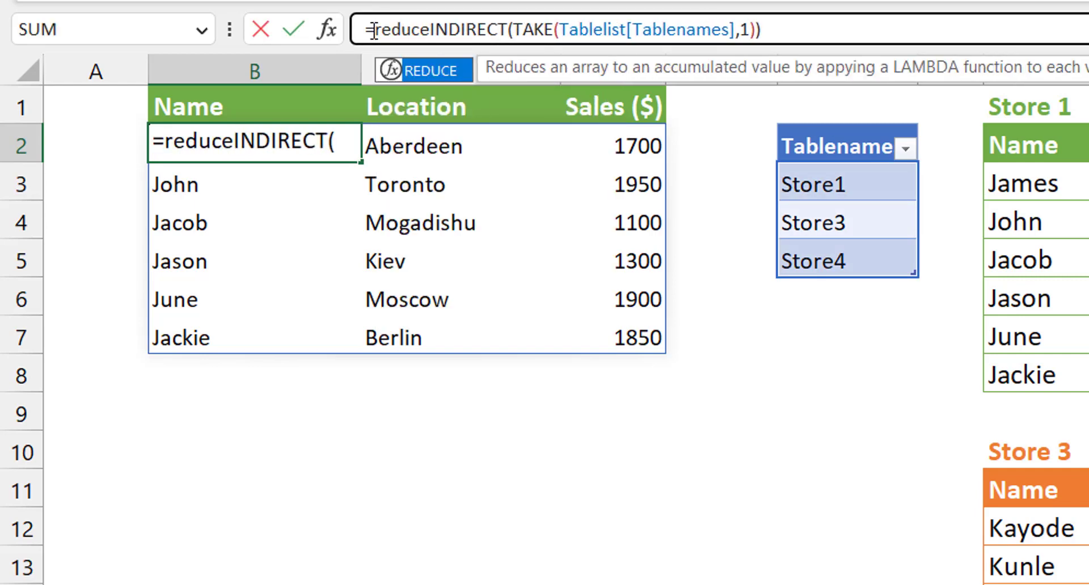
click(839, 27)
text(,)
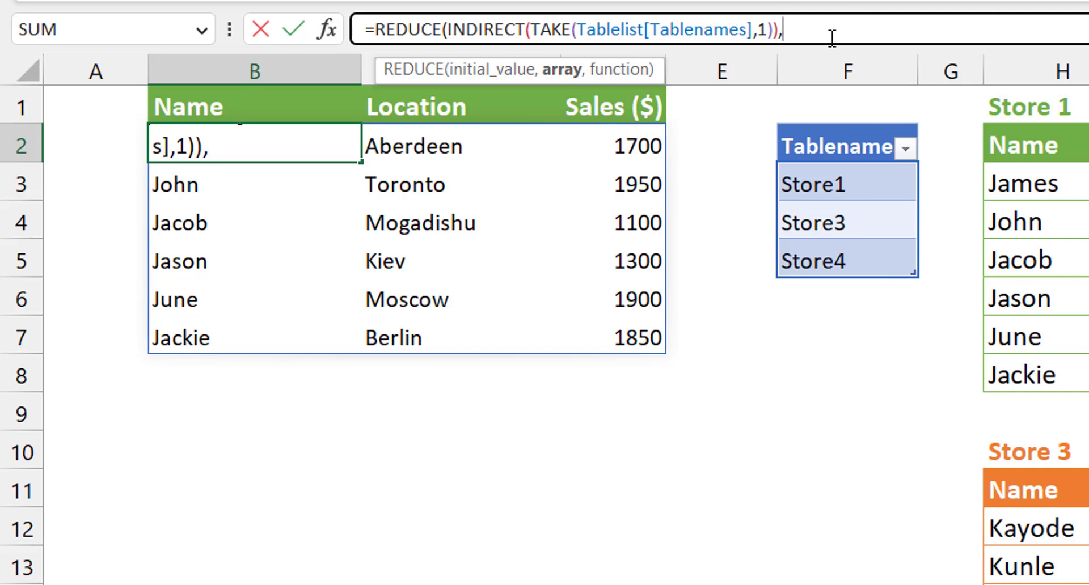
- Add DROP(Tablelist[Tablenames],1) as the array argument of the REDUCE formula in B2
text(dro)
key(Tab)
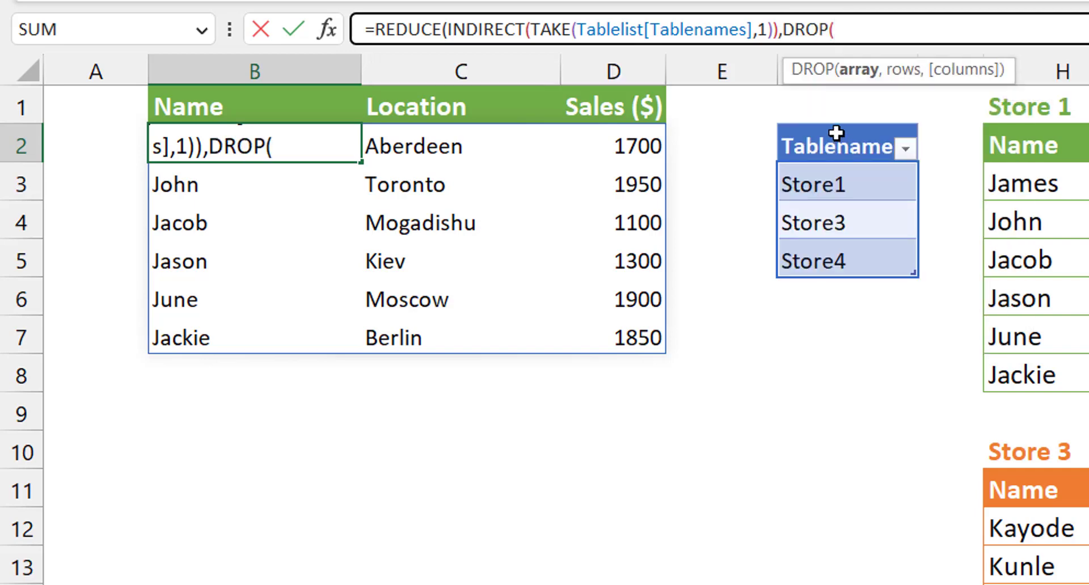
text(,1))
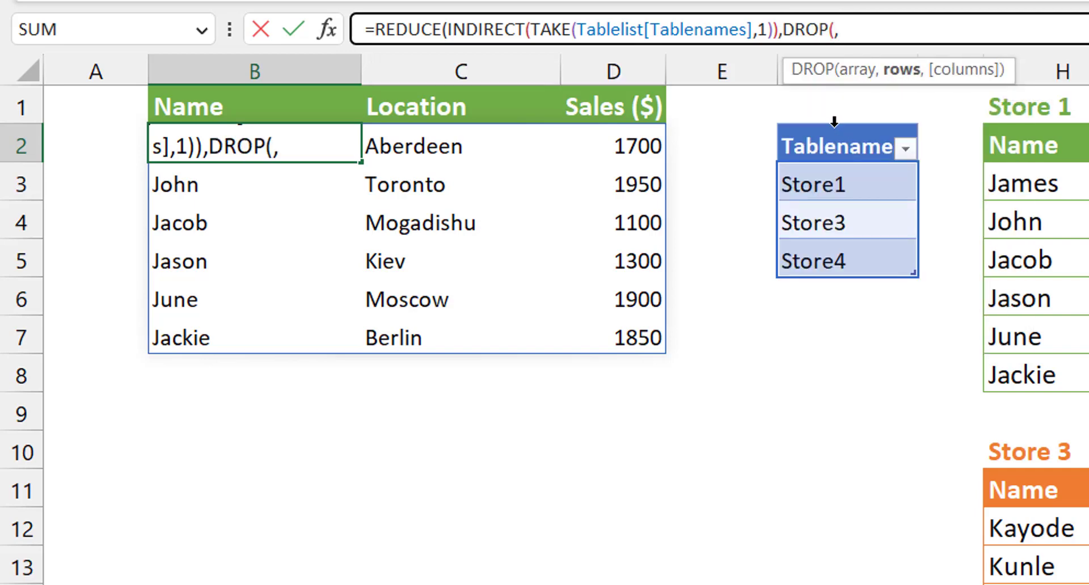
key(BackSpace)
key(BackSpace)
key(BackSpace)
click(834, 123)
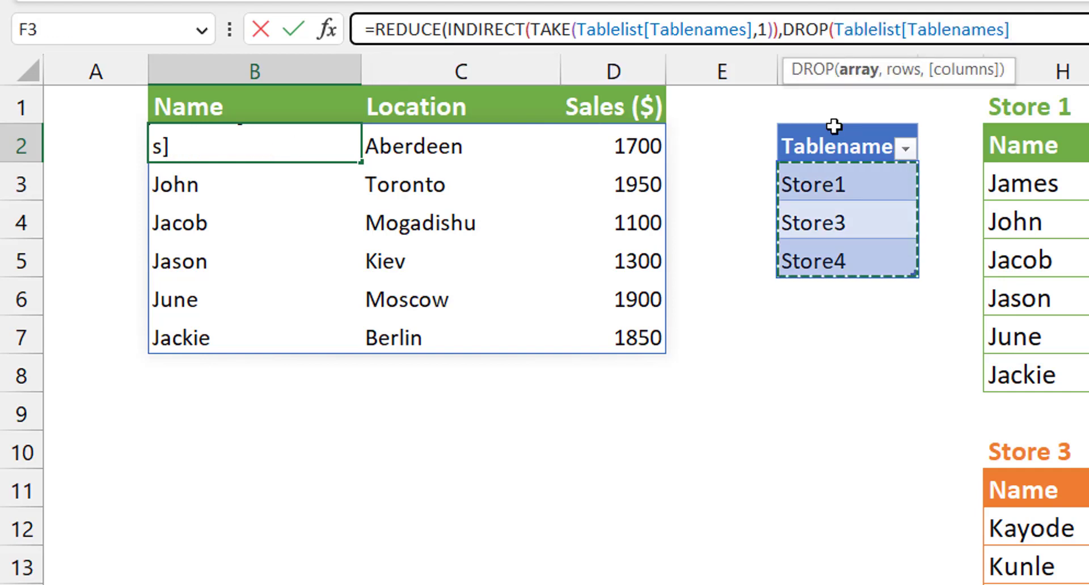
text(,1))
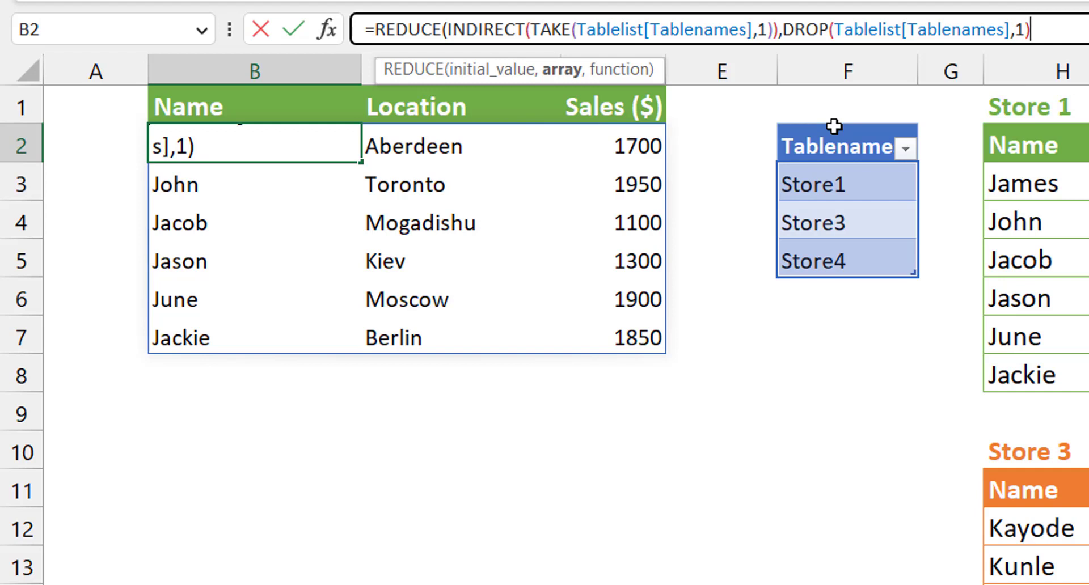
text(,)
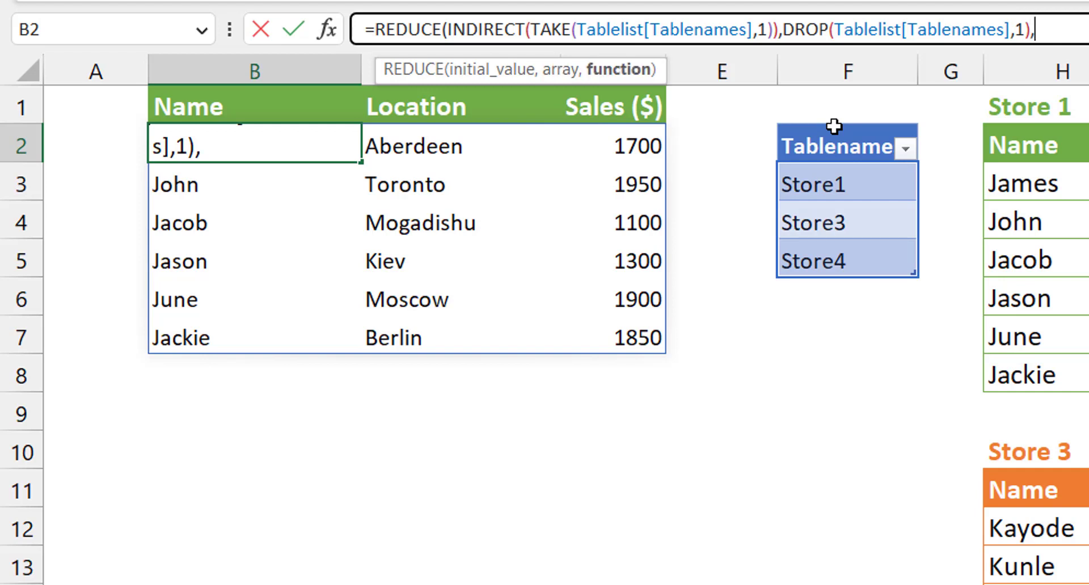
- Begin a LAMBDA with parameters a and b on a new line as REDUCE's function argument, with the formula area expanded
key(alt+Return)
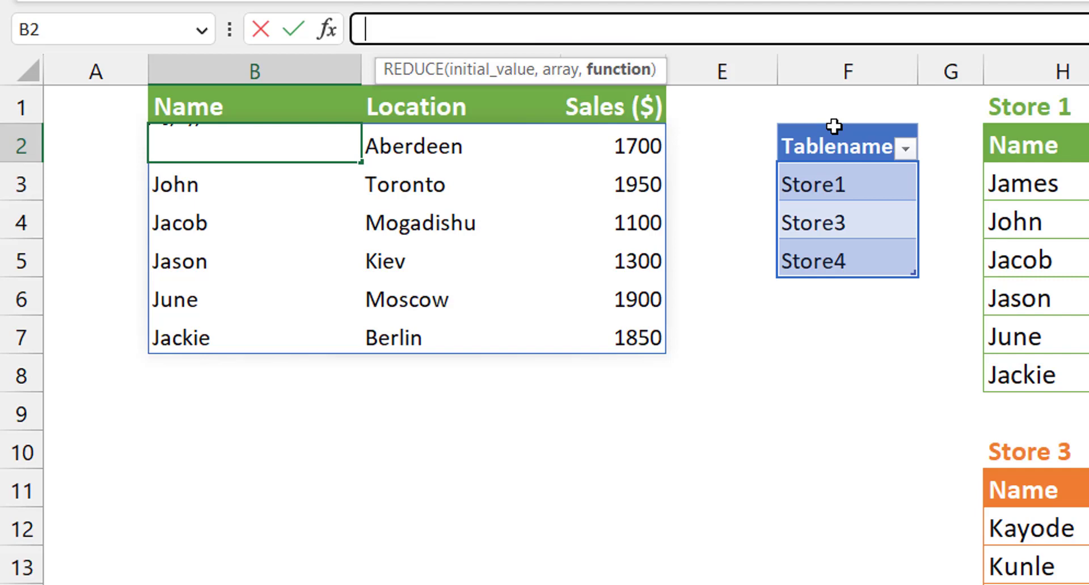
key(ctrl+shift+u)
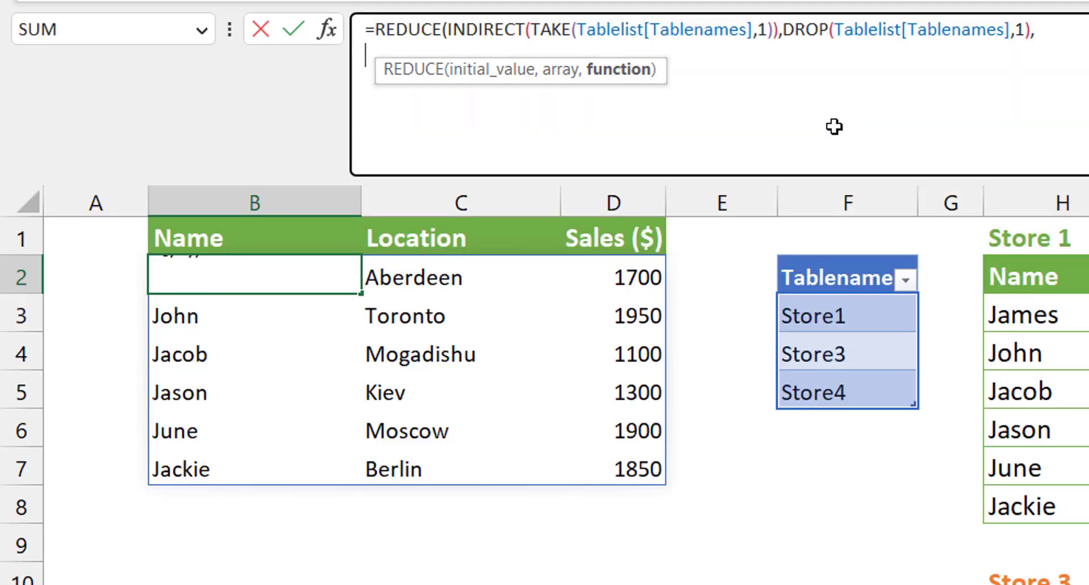
text(lambda)
key(Tab)
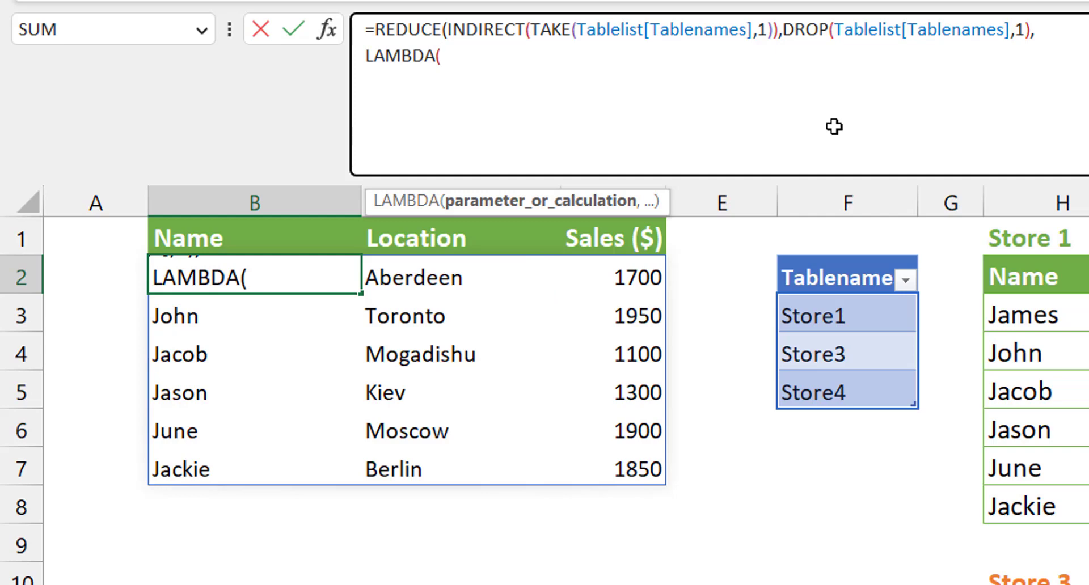
text(a,b)
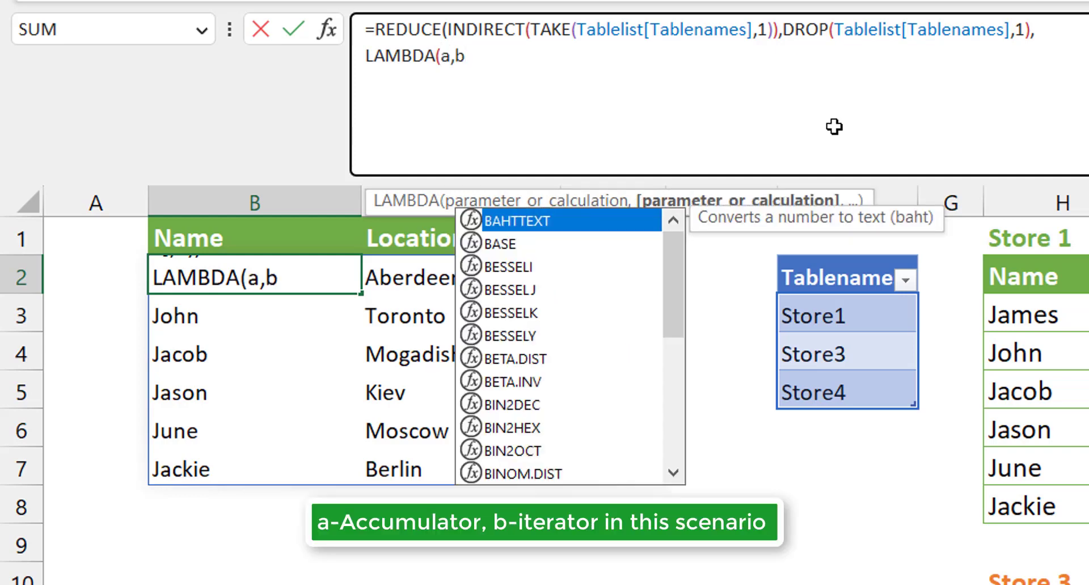
text(,)
- Complete the LAMBDA with VSTACK(a,INDIRECT(b)) and commit the REDUCE formula in B2
text(vstack)
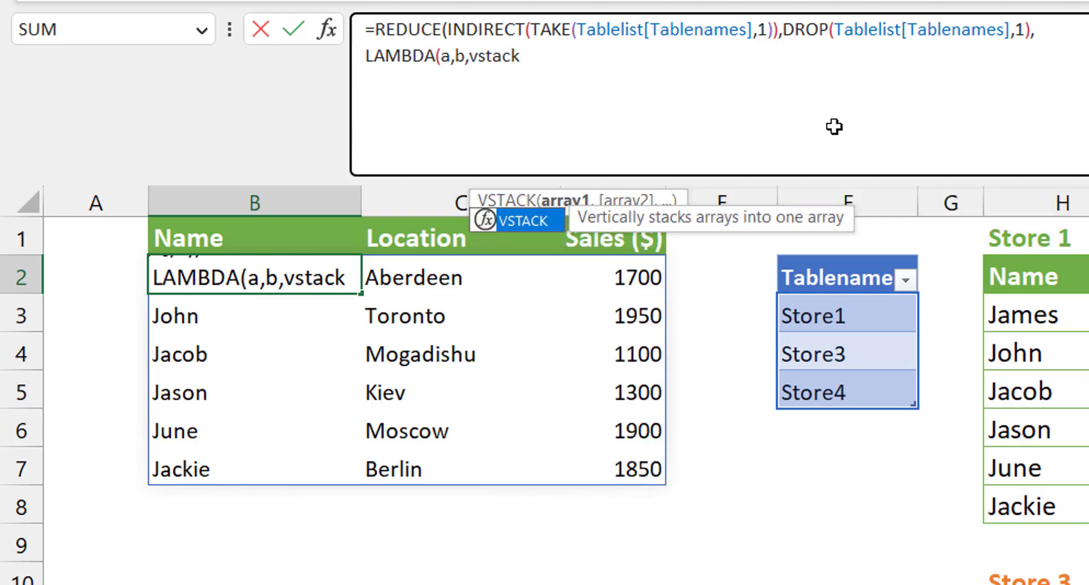
key(Tab)
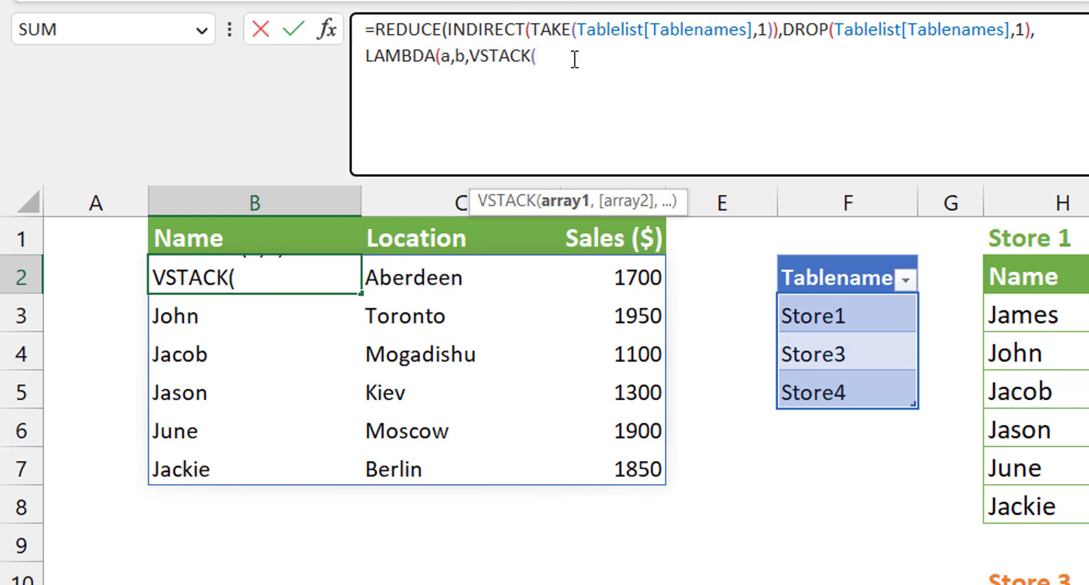
text(a,)
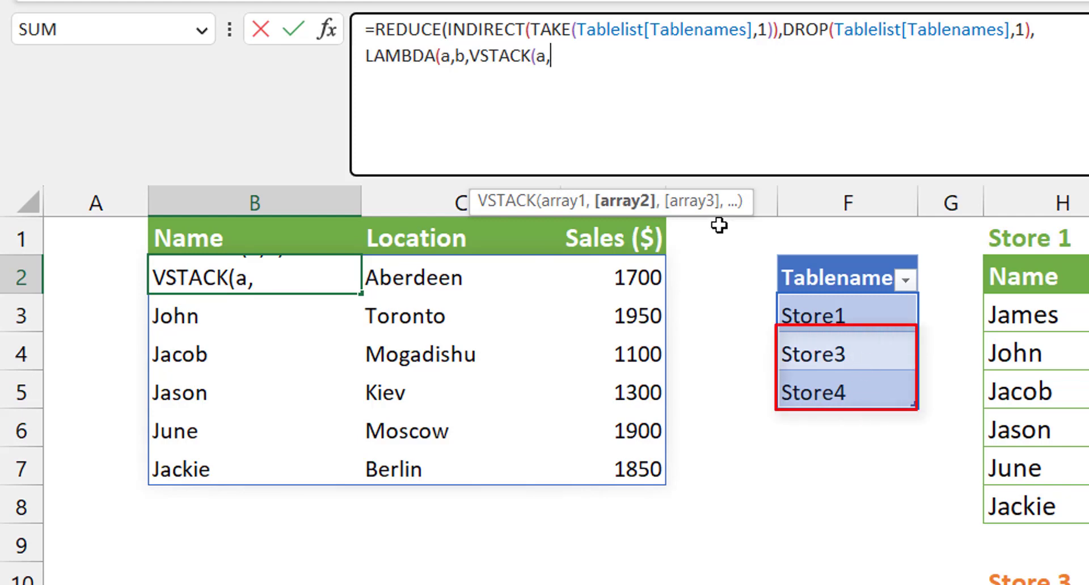
text(b)
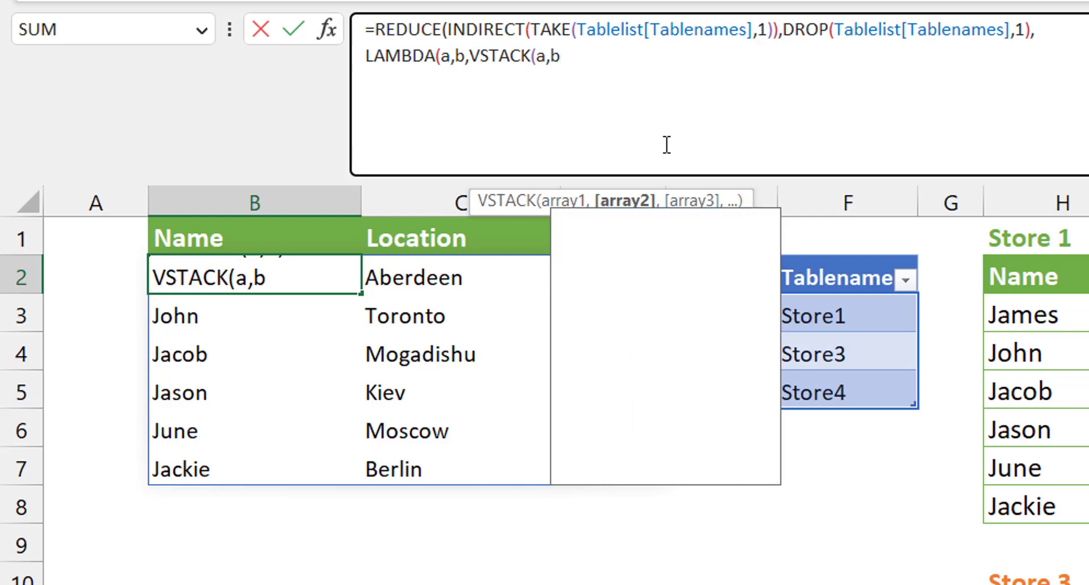
key(BackSpace)
text(indire)
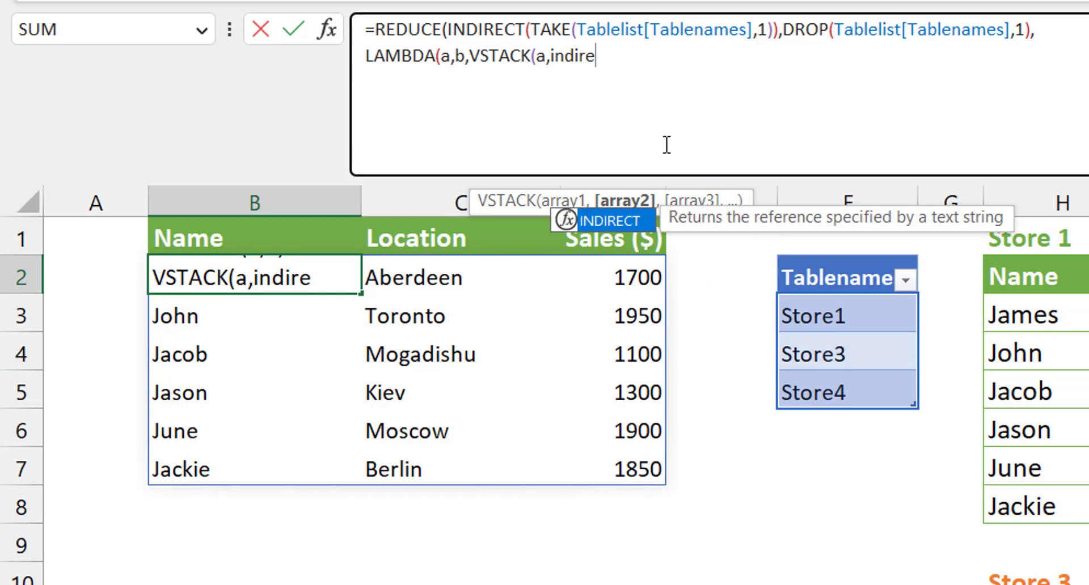
key(Tab)
text(b))
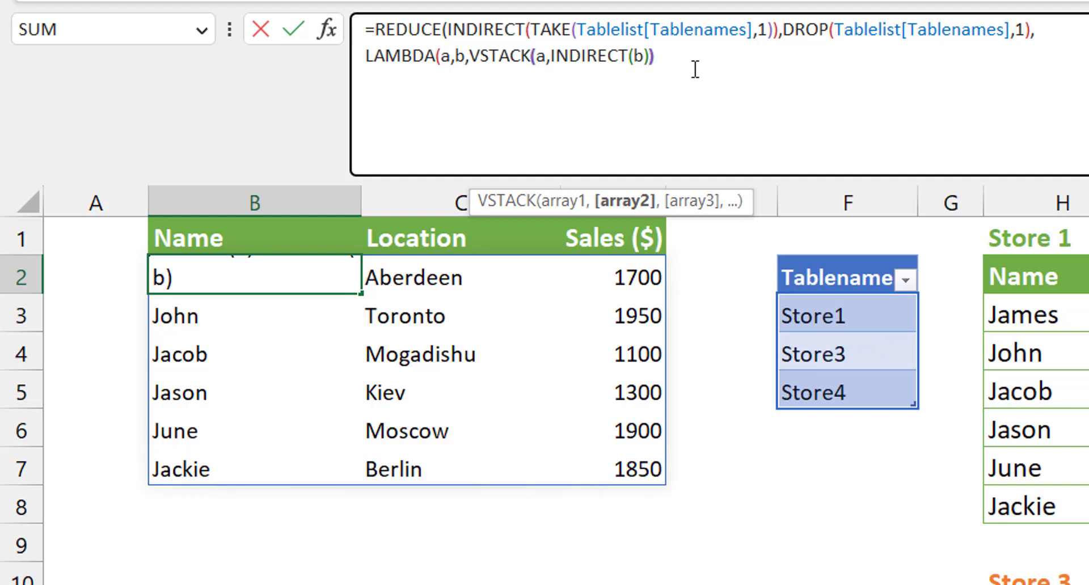
text()))
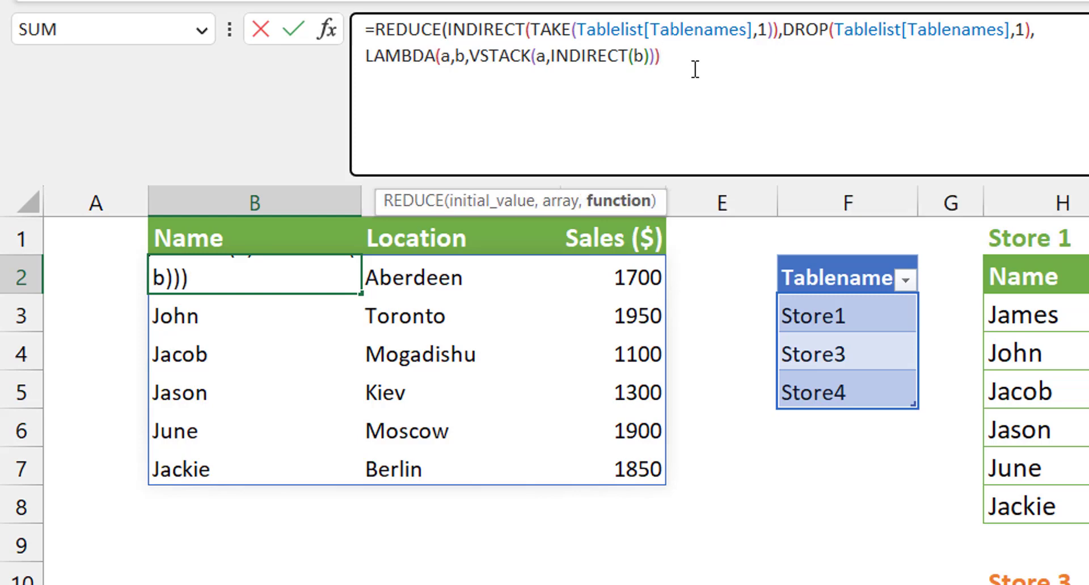
text())
key(Return)
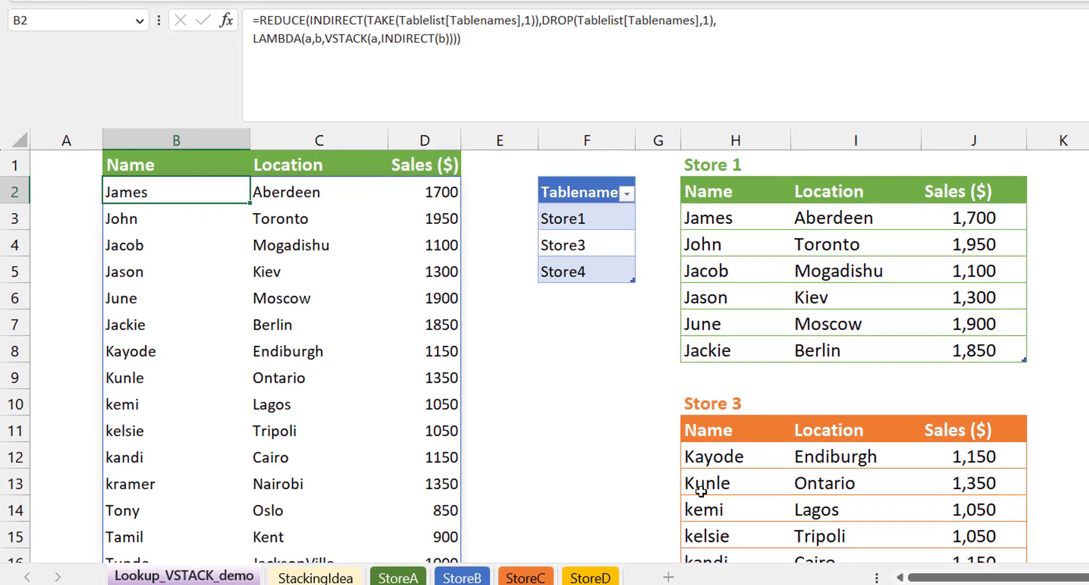
- Test the stacked result by deleting the Store1 row from the Tablenames table, and undo the deletion
drag(133, 357, 145, 460)
click(136, 511)
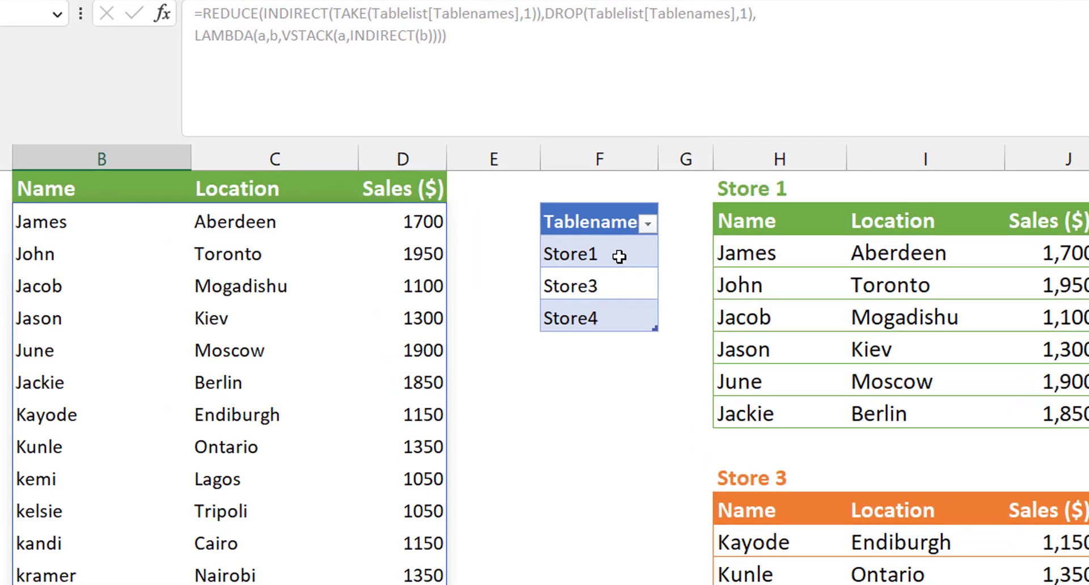
click(493, 205)
key(ctrl+minus)
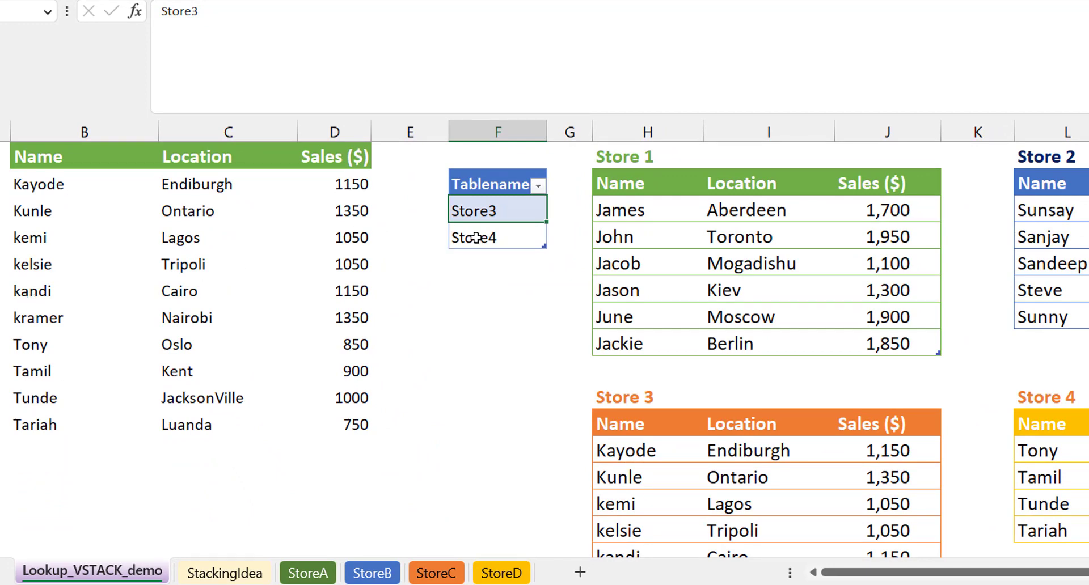
key(ctrl+z)
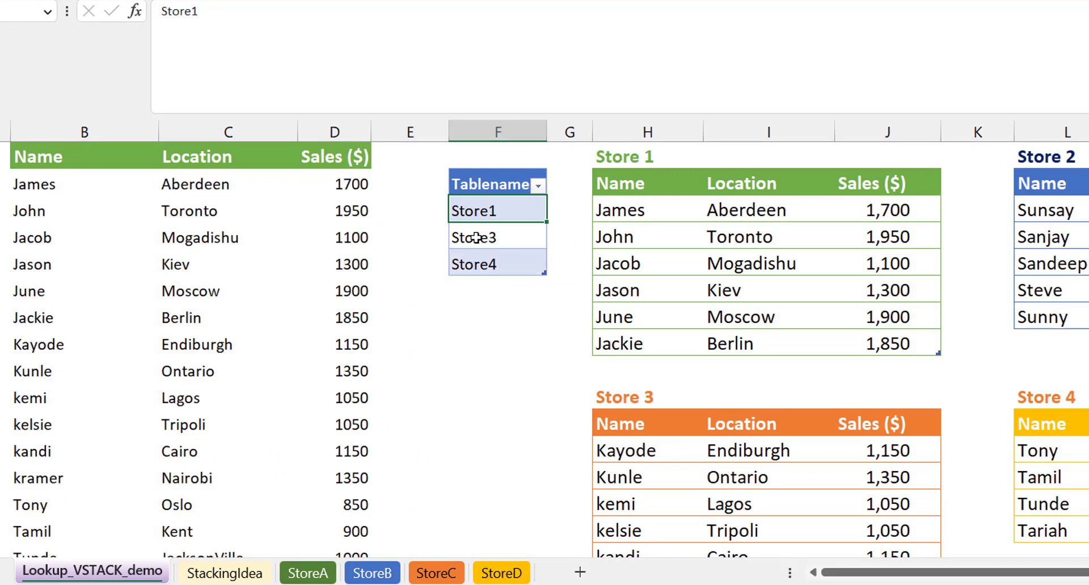
- Clear the existing LET formula in the first cell below the StoreName header, under the stacked data
click(46, 257)
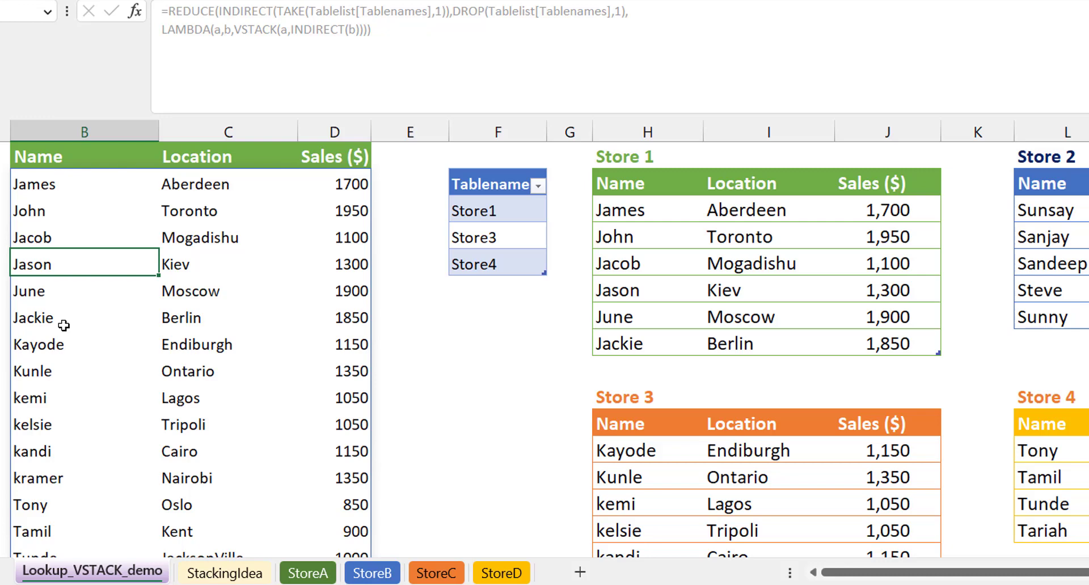
key(ctrl+Down)
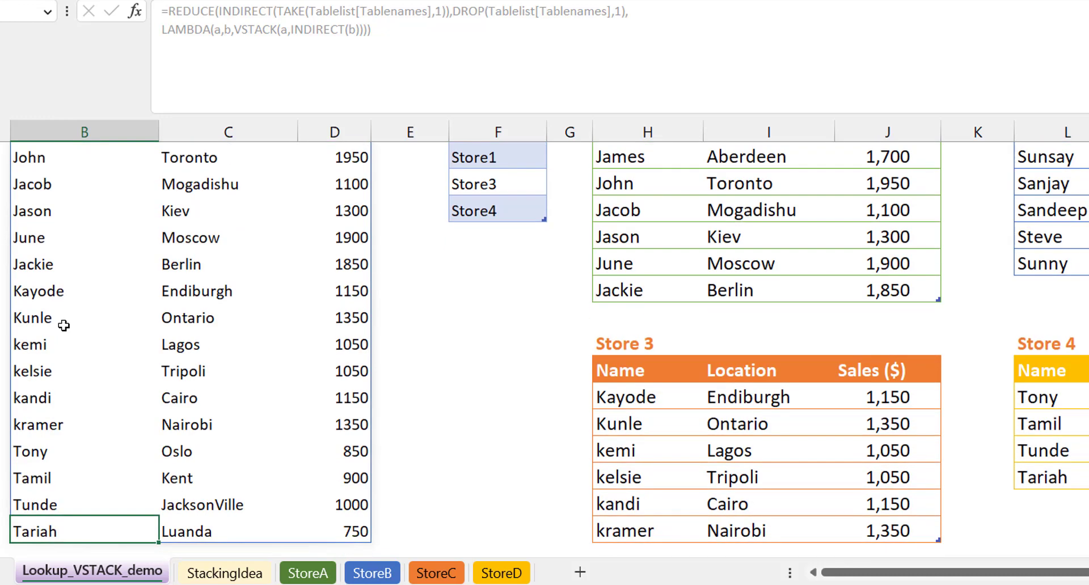
key(ctrl+Down)
key(Down)
key(Down)
key(Down)
key(Down)
key(Down)
key(Down)
key(Down)
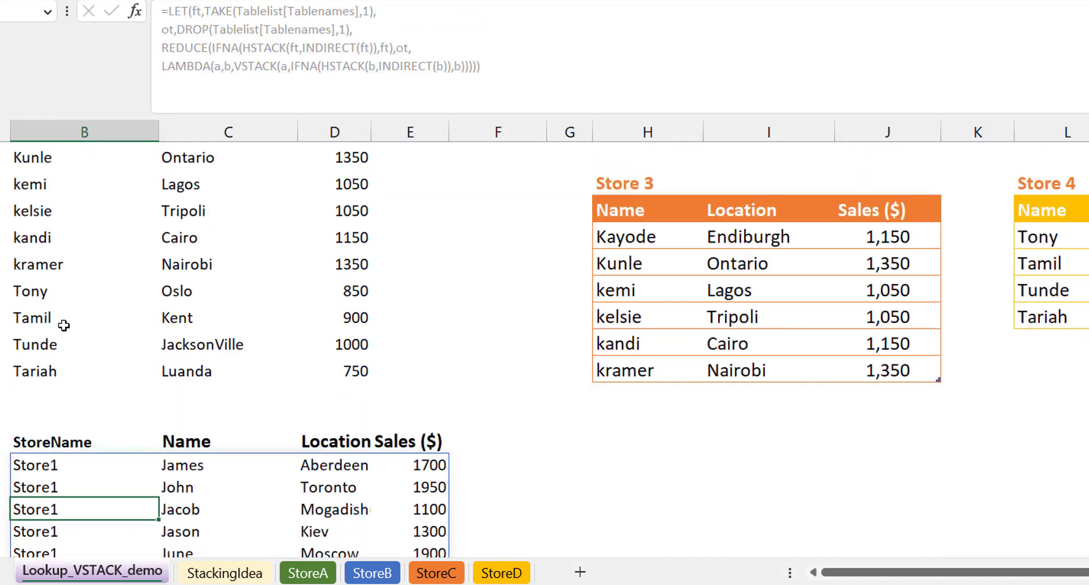
key(Up)
key(Up)
key(Up)
key(Up)
key(Up)
key(Up)
key(Up)
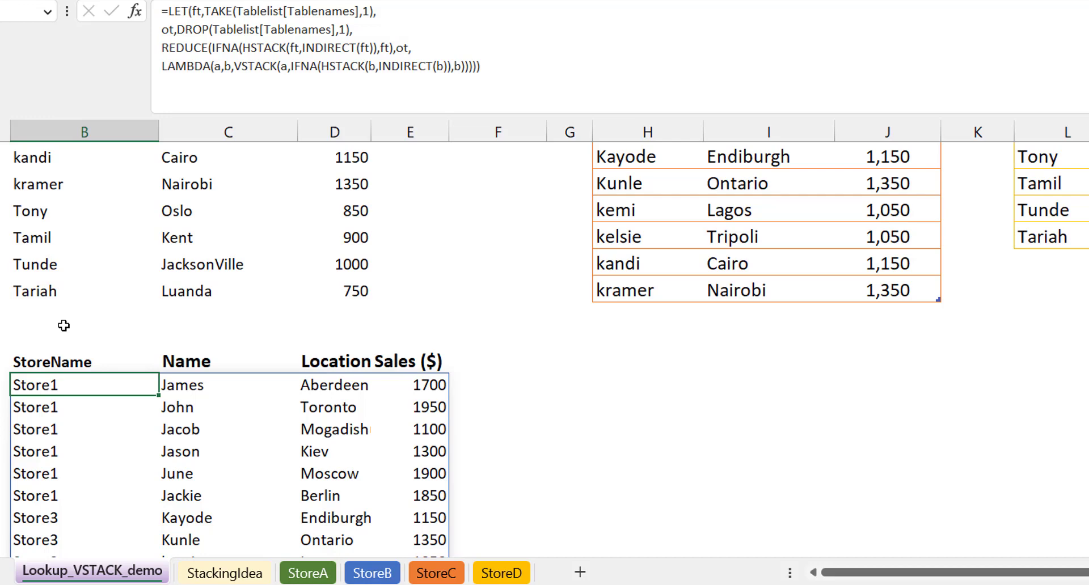
key(Delete)
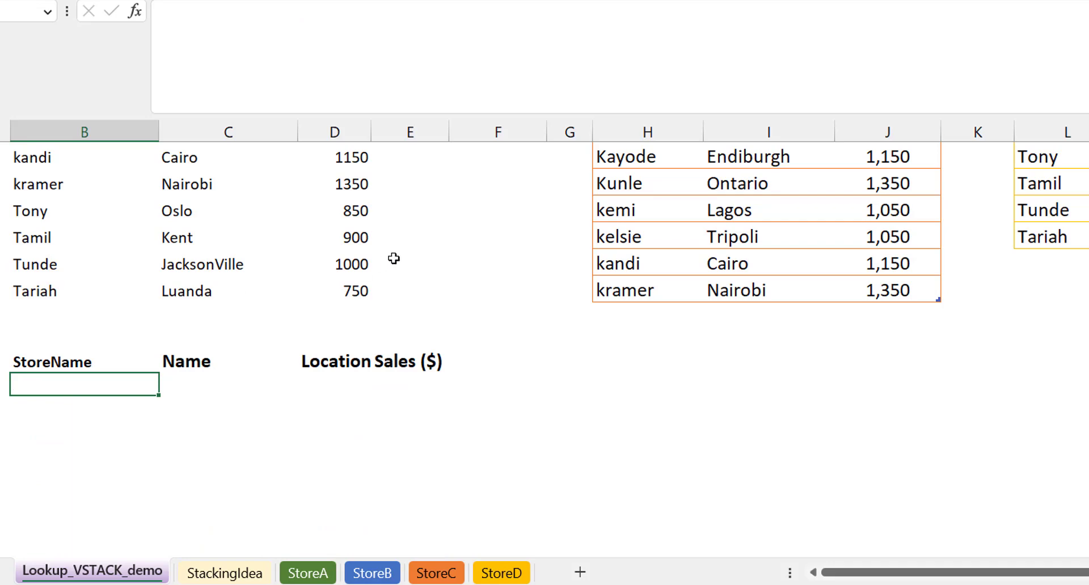
- Copy the whole Tablenames table from column F and paste it into column H, one row below the StoreName header row
click(474, 202)
key(ctrl+Up)
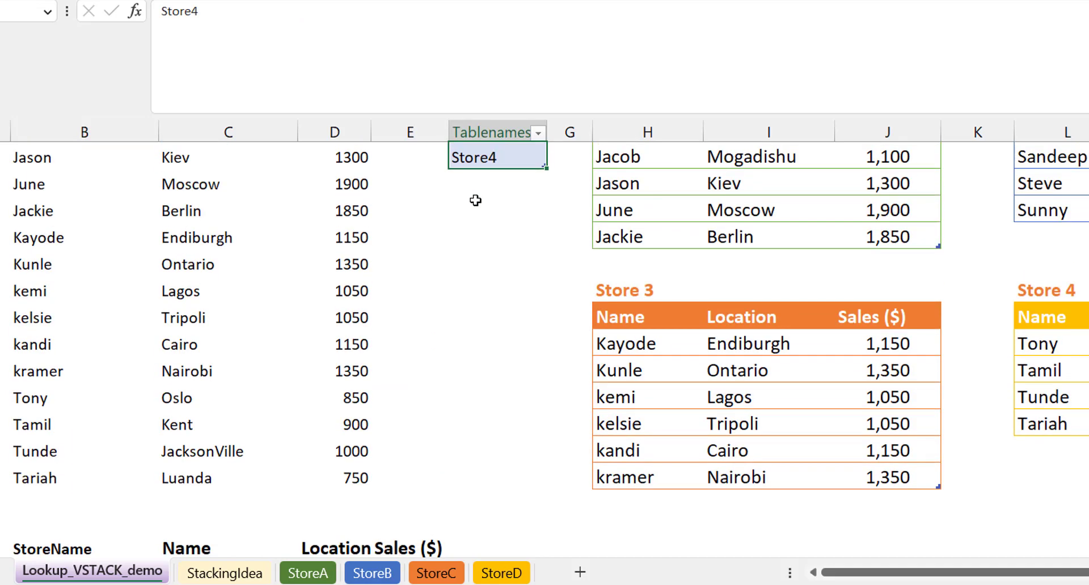
key(ctrl+Up)
key(ctrl+shift+Down)
key(ctrl+c)
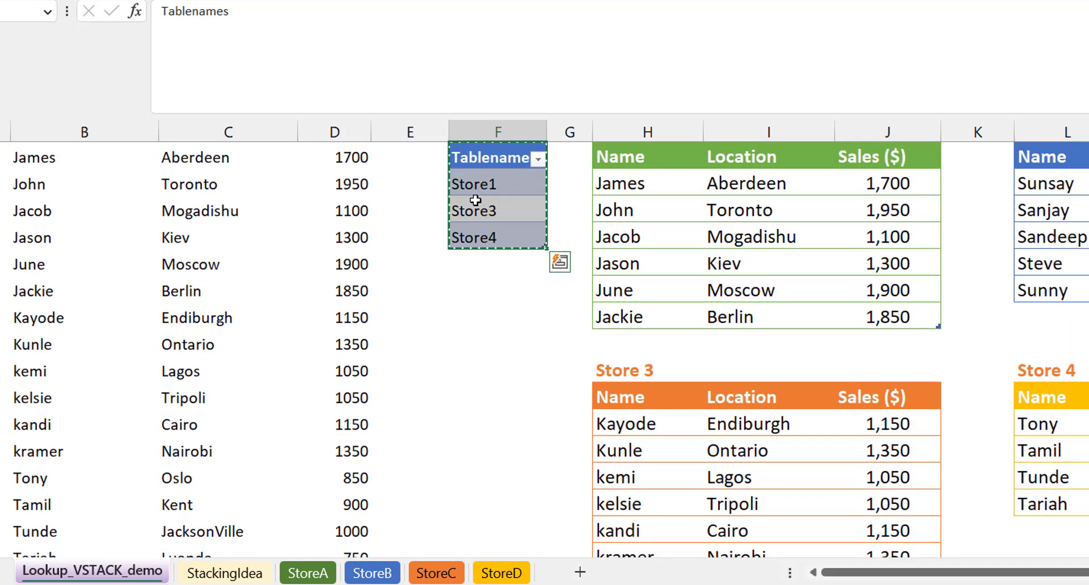
key(Down)
key(Down)
key(Down)
key(Down)
key(Down)
key(Down)
key(Down)
key(Down)
key(Down)
key(Down)
key(Down)
key(Down)
key(Down)
key(Down)
key(Down)
key(Down)
key(Down)
key(Down)
key(Down)
key(Right)
key(Right)
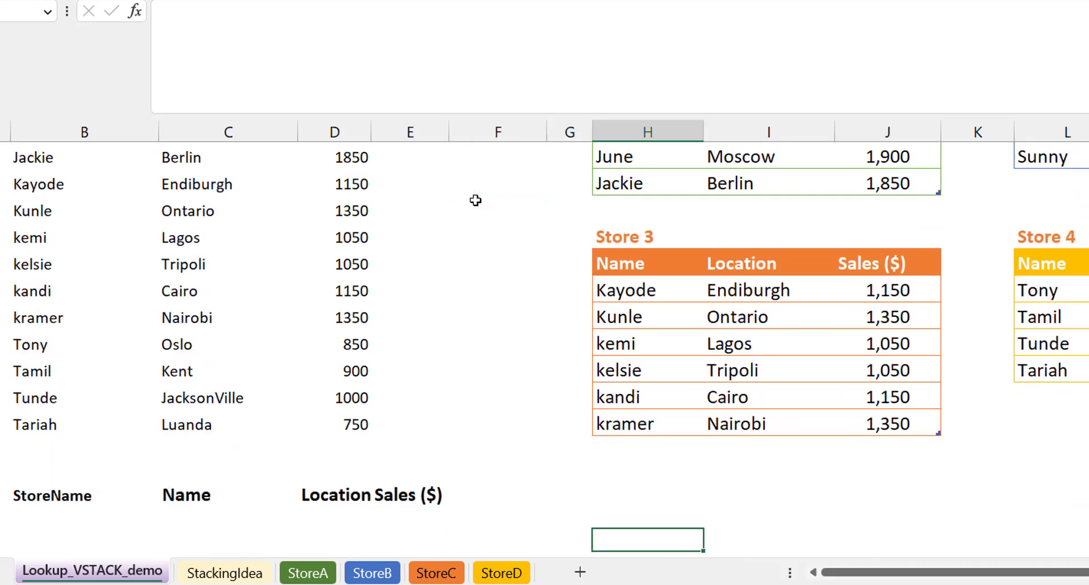
key(Up)
key(ctrl+v)
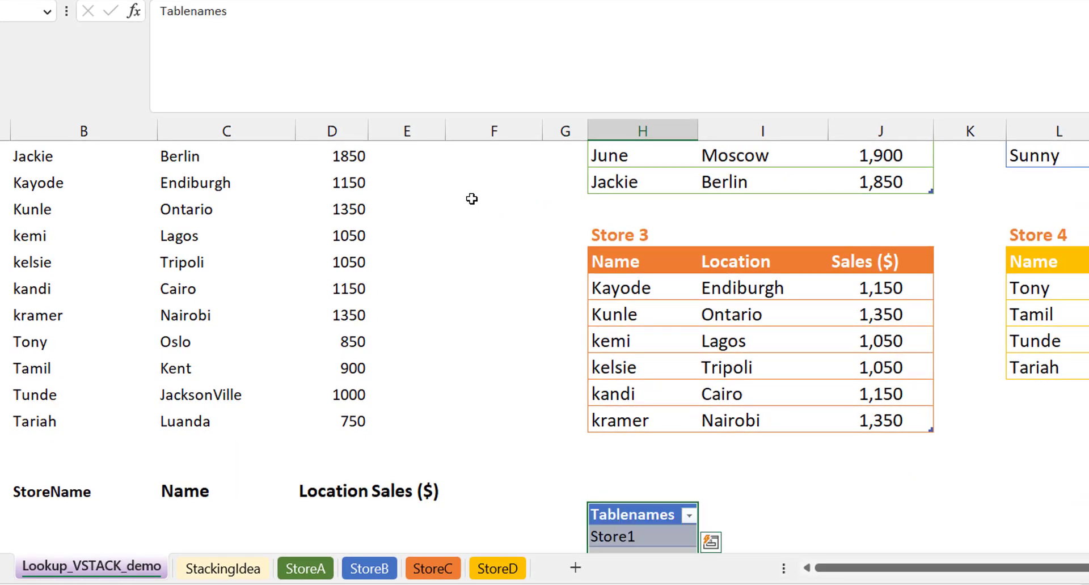
- Start a LET formula in the first cell below the StoreName header, defining ft as TAKE(Tablelist[Tablenames],1)
key(Down)
key(Down)
key(Down)
key(Down)
key(Down)
key(Down)
key(Down)
key(Down)
key(Down)
key(Down)
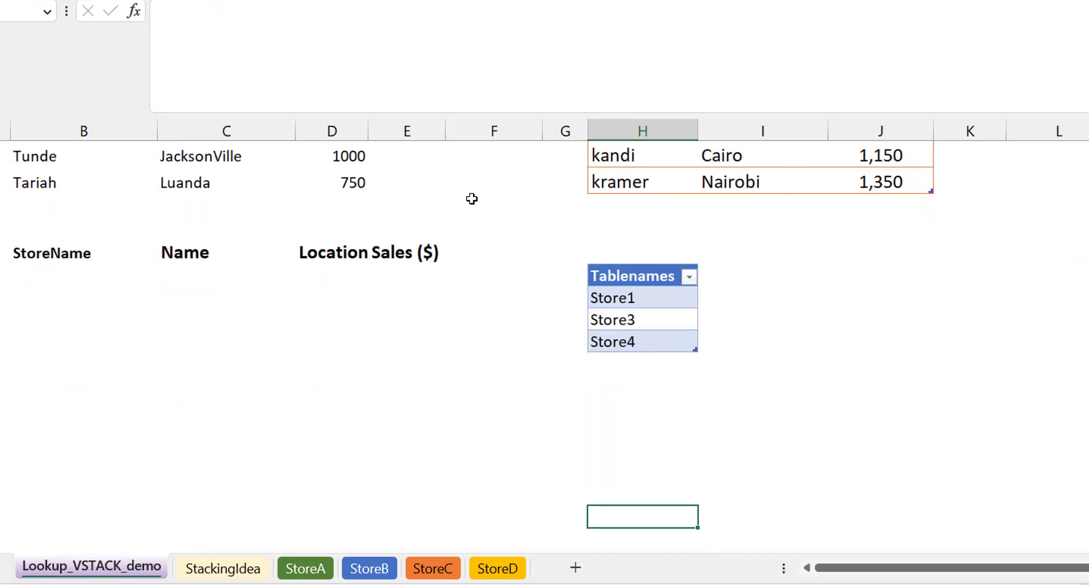
click(50, 280)
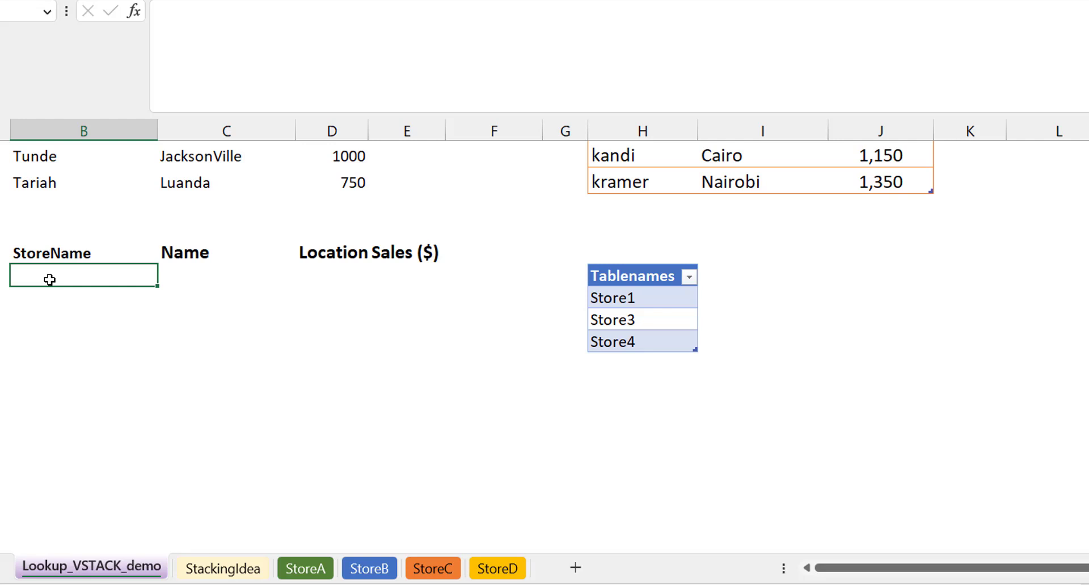
text(=let)
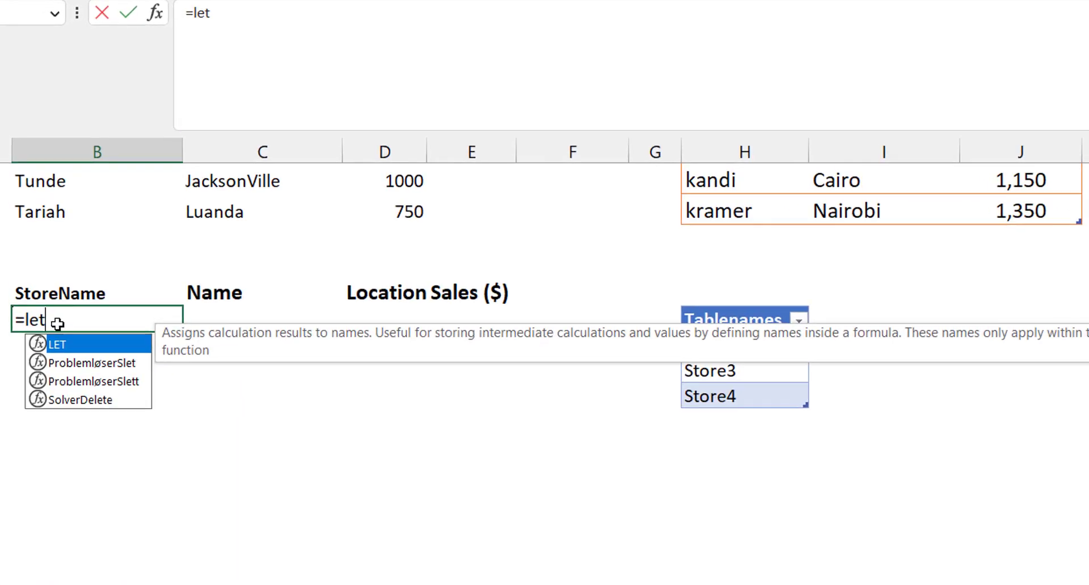
key(Tab)
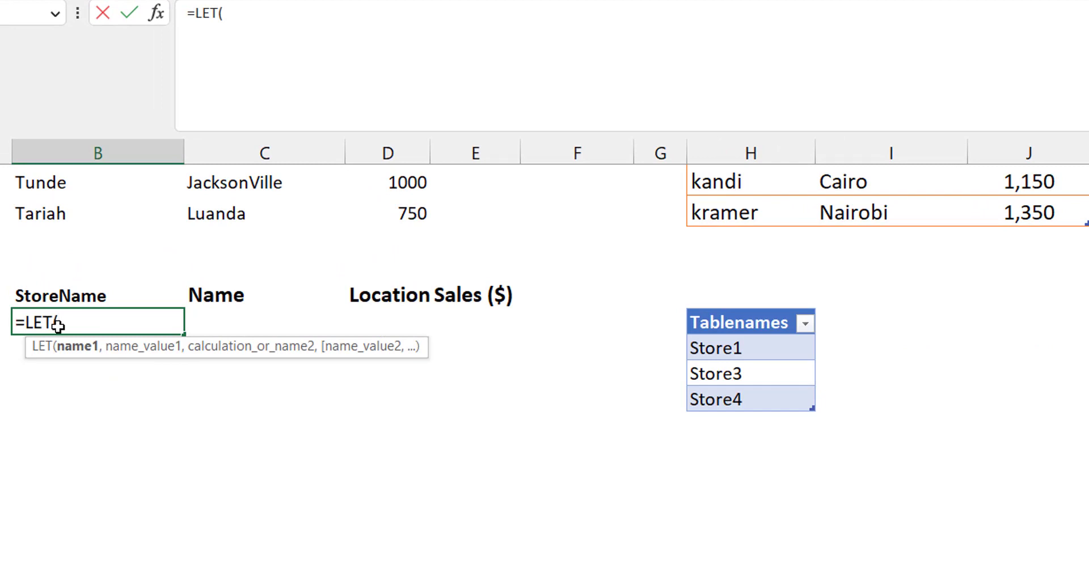
text(ft,take)
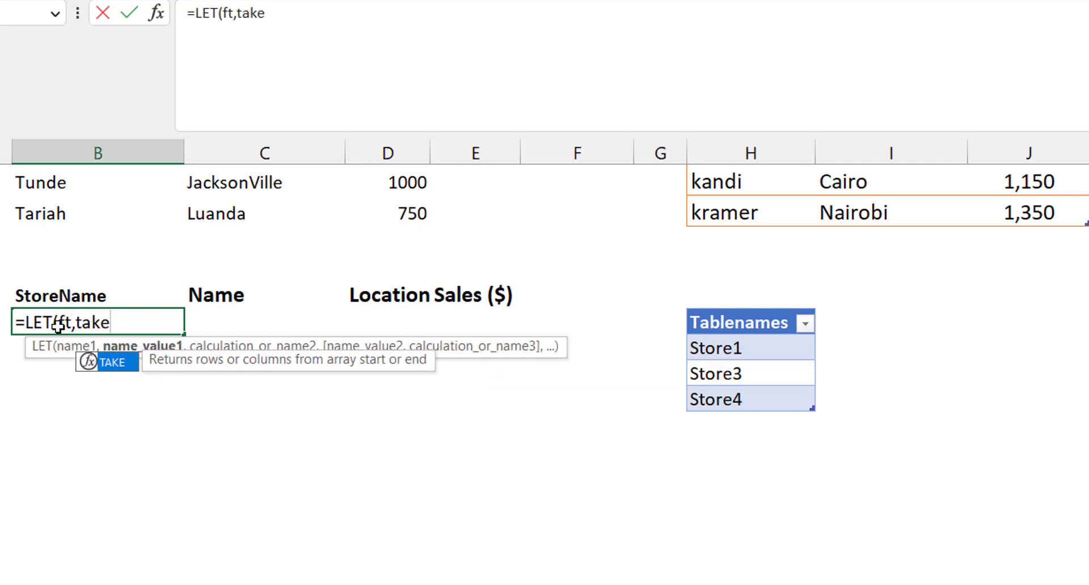
key(Tab)
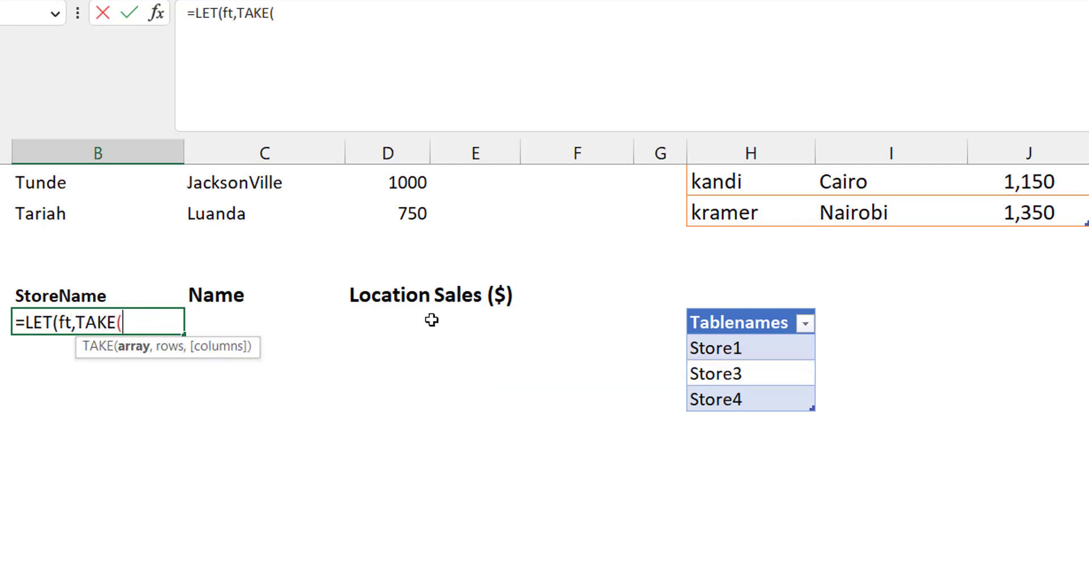
click(739, 317)
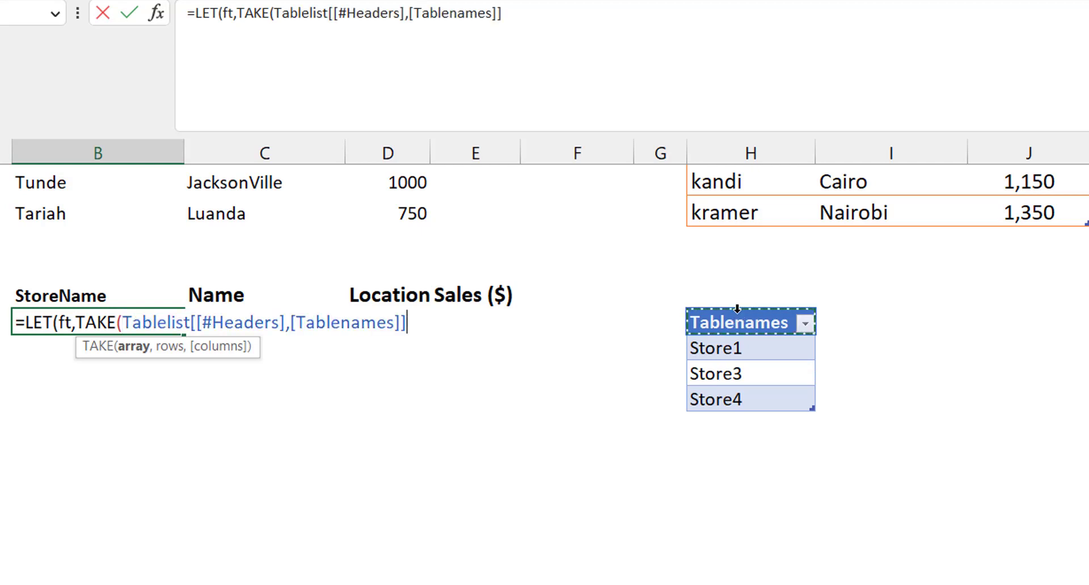
click(737, 313)
text(,)
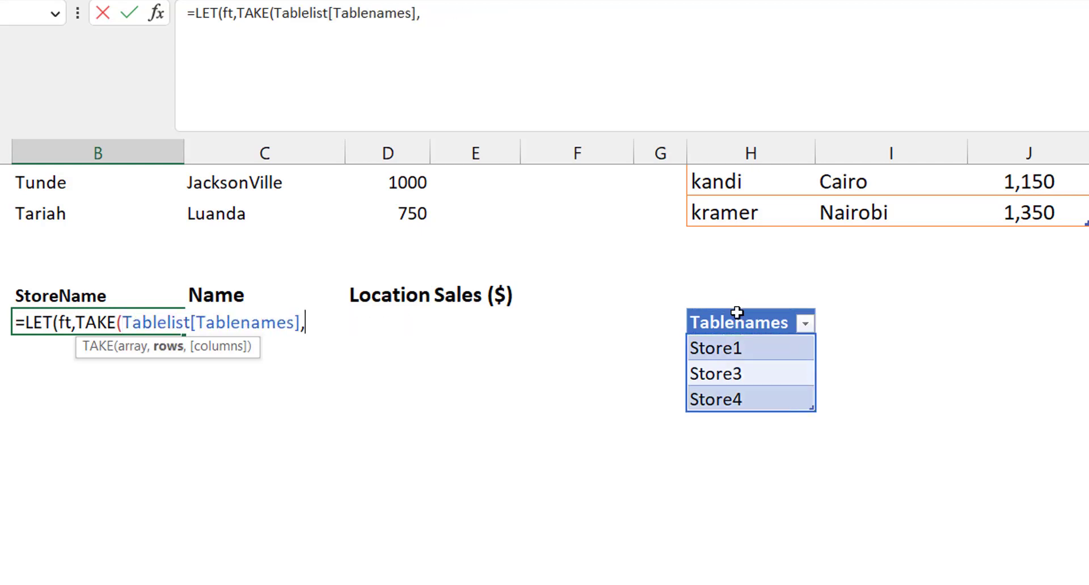
text(1))
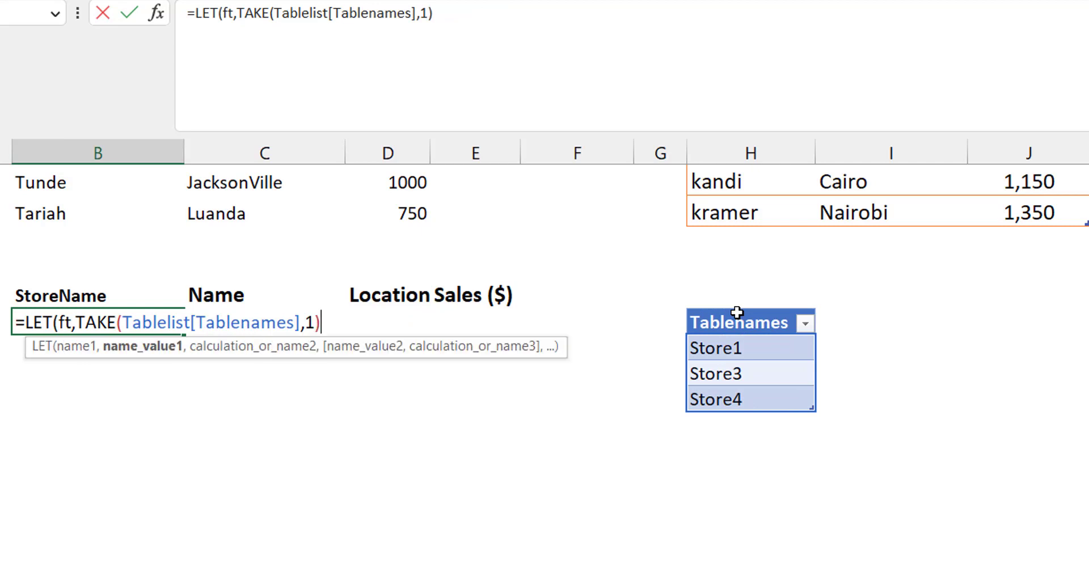
text(,)
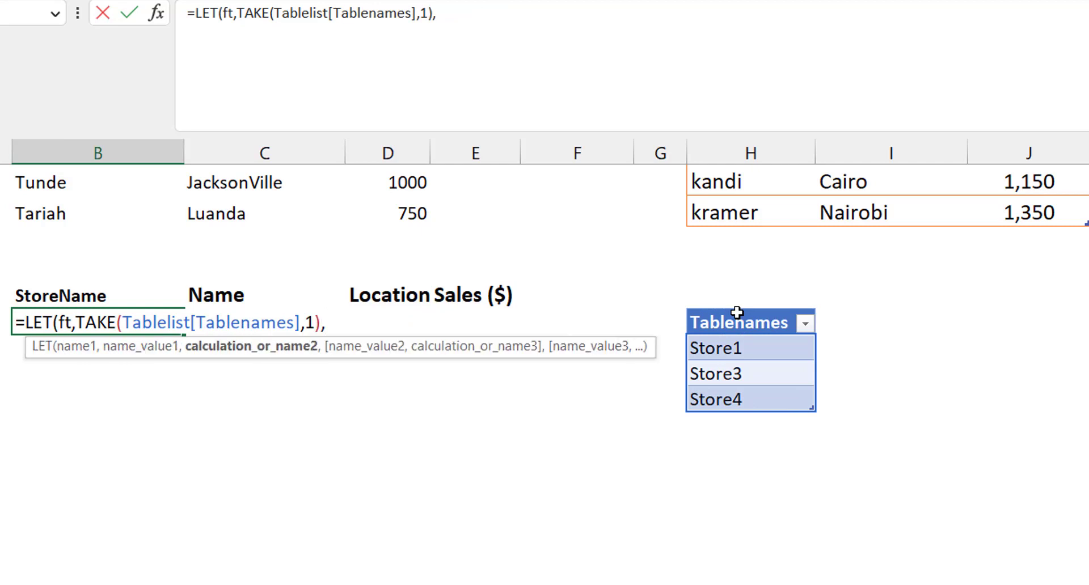
- Define a second LET name, ot, on a new line of the formula as DROP(Tablelist[Tablenames],1)
key(alt+Return)
text(ot,)
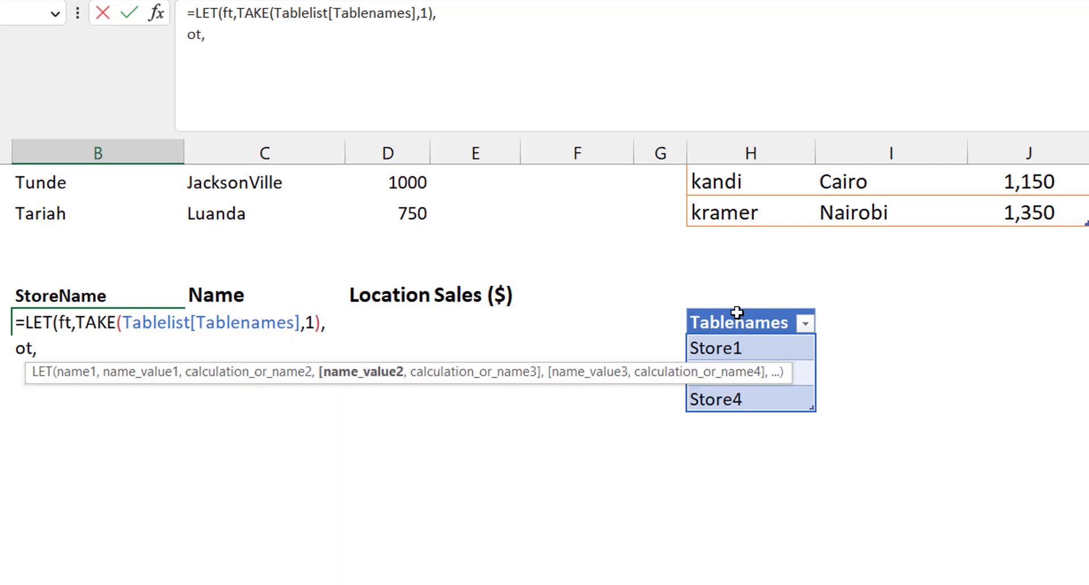
text(drop)
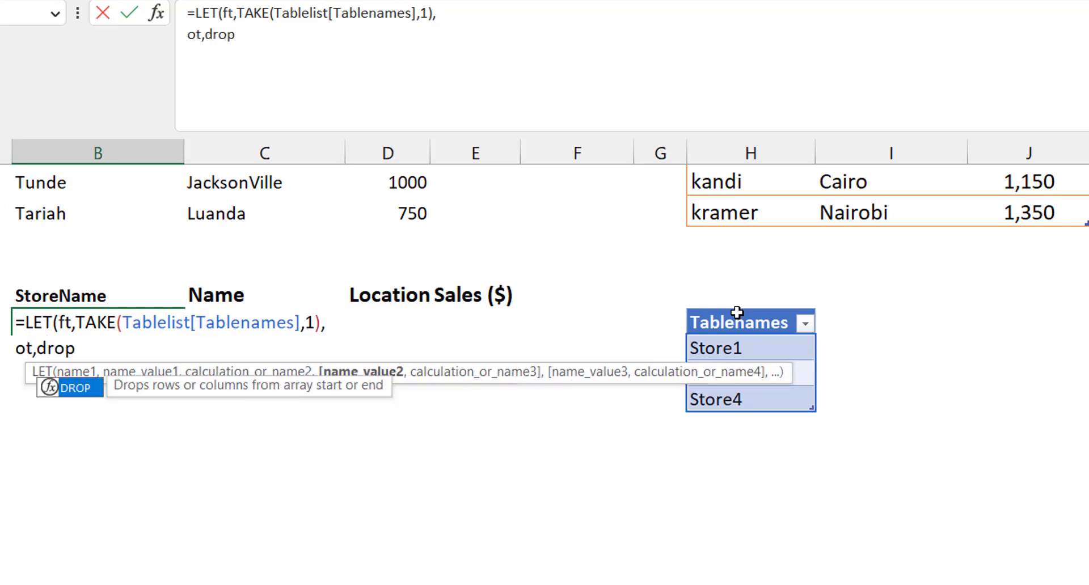
key(Tab)
click(736, 312)
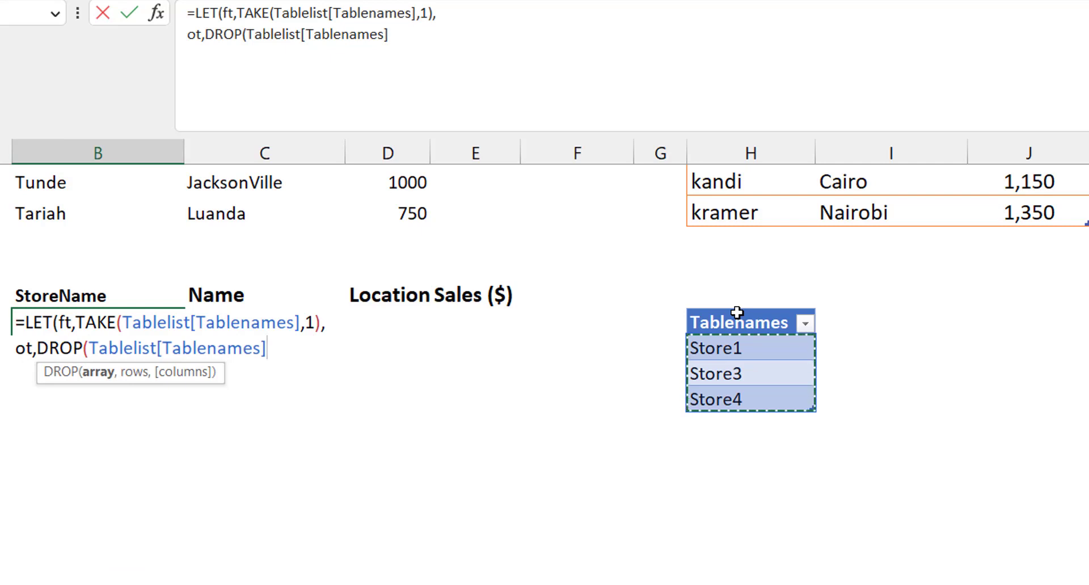
text(,1)
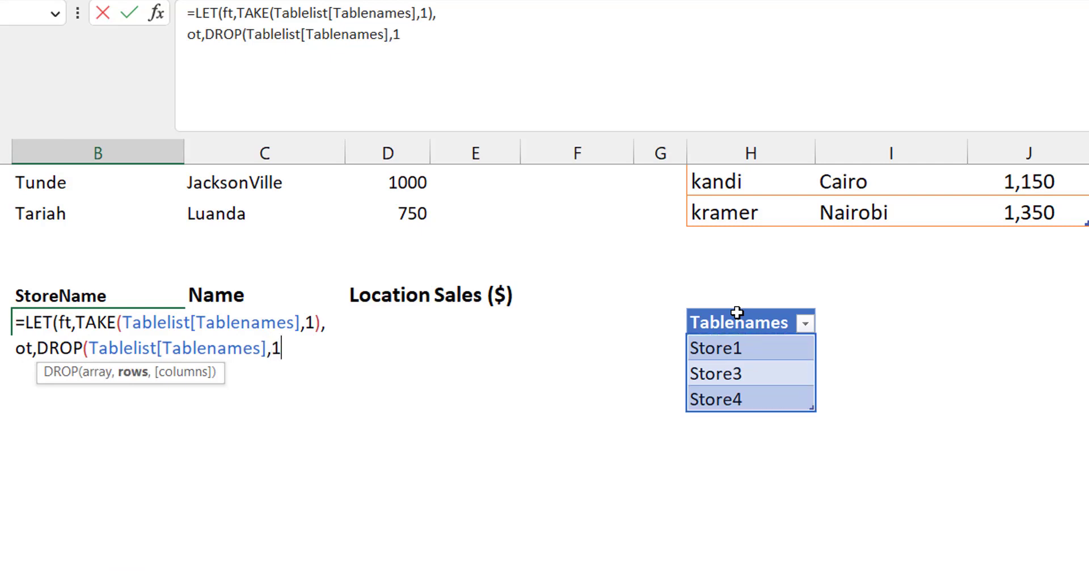
text())
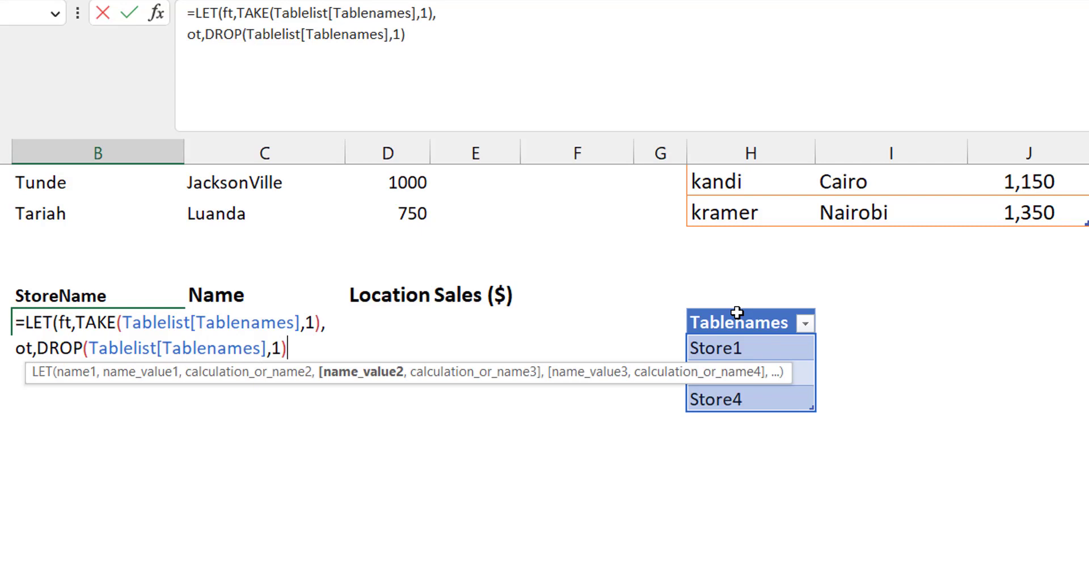
text(,)
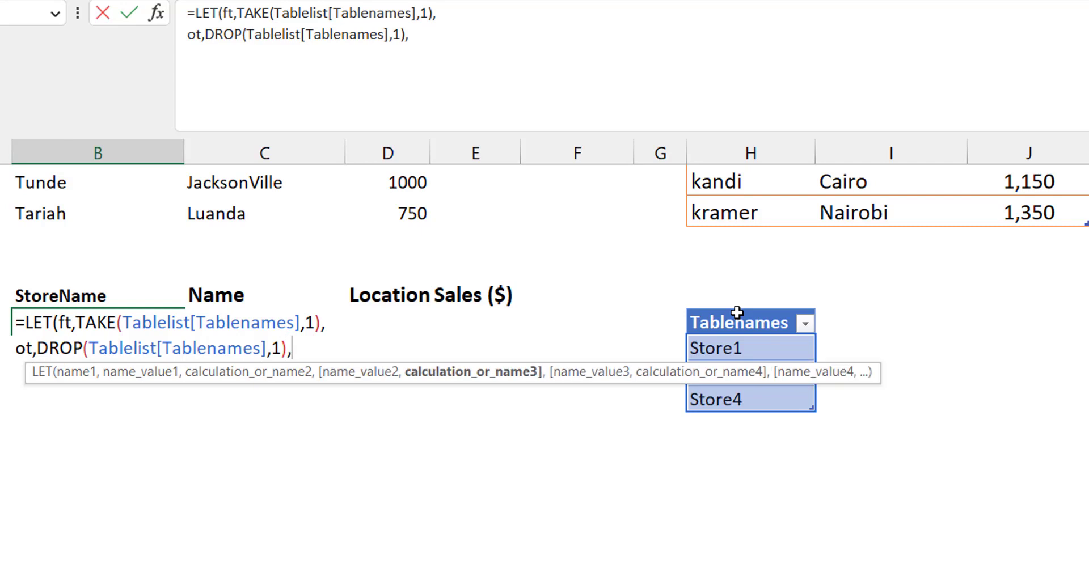
- Begin the LET calculation on a new line with REDUCE, using INDIRECT(ft) as the initial value
key(alt+Return)
text(r)
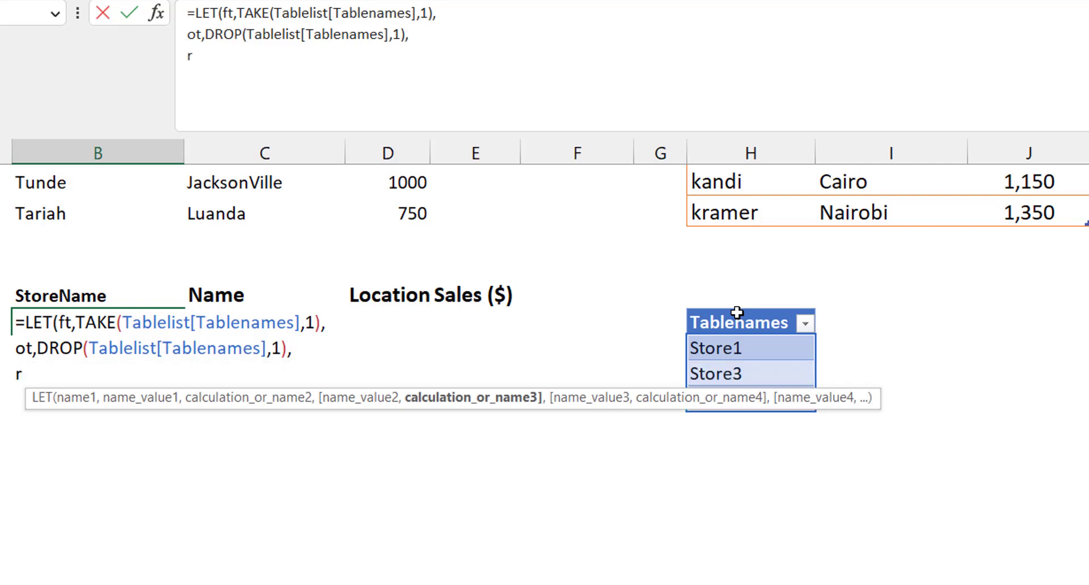
text(educe)
key(Tab)
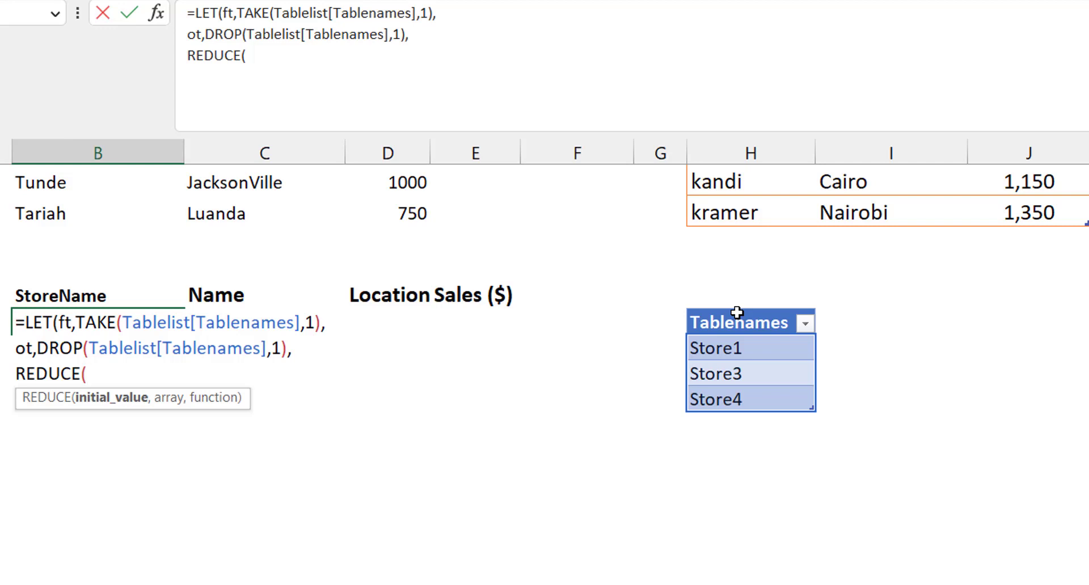
text(indire)
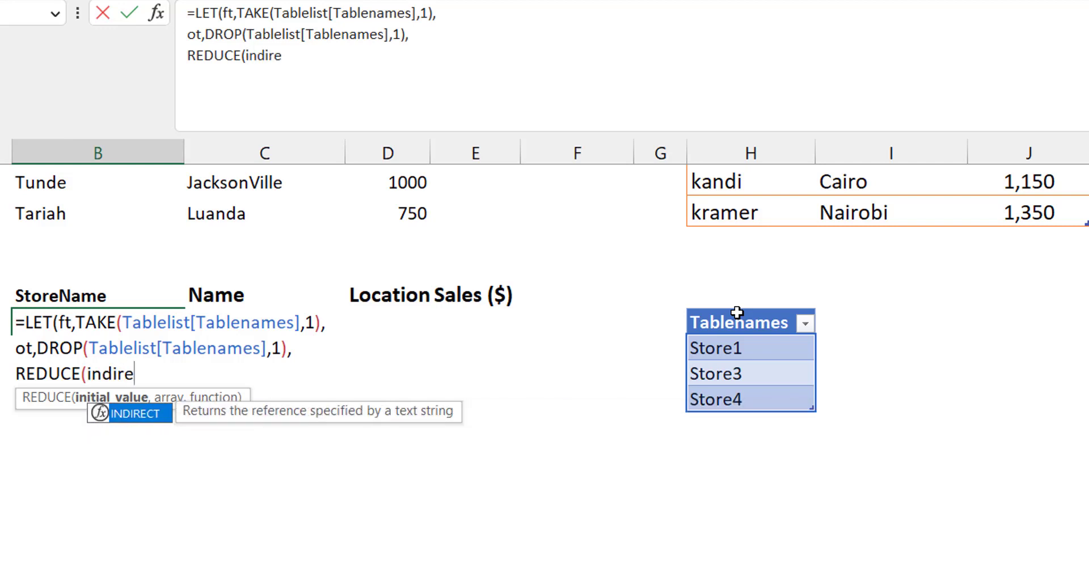
key(Tab)
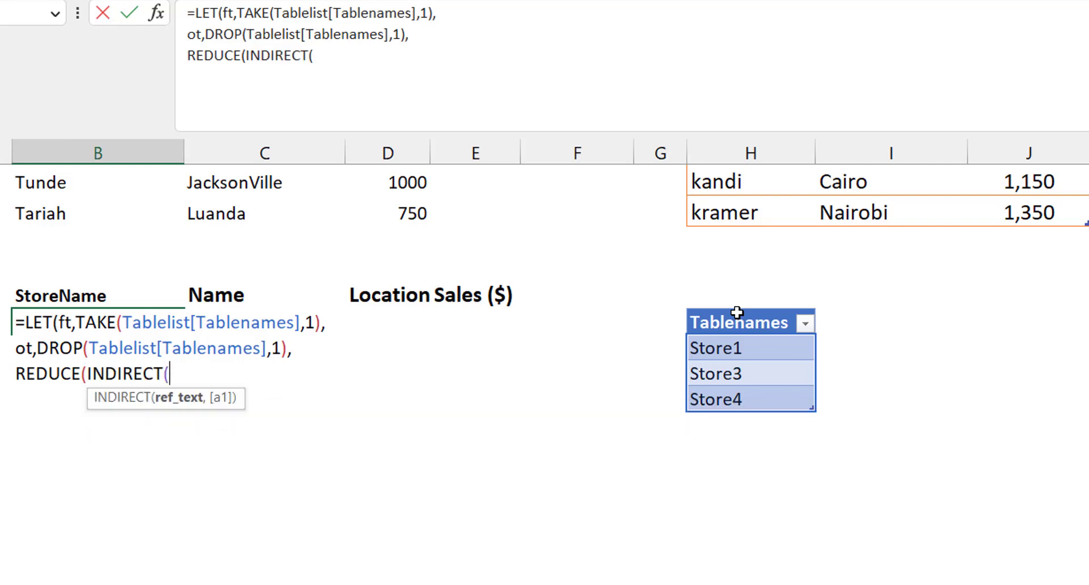
text(ft)
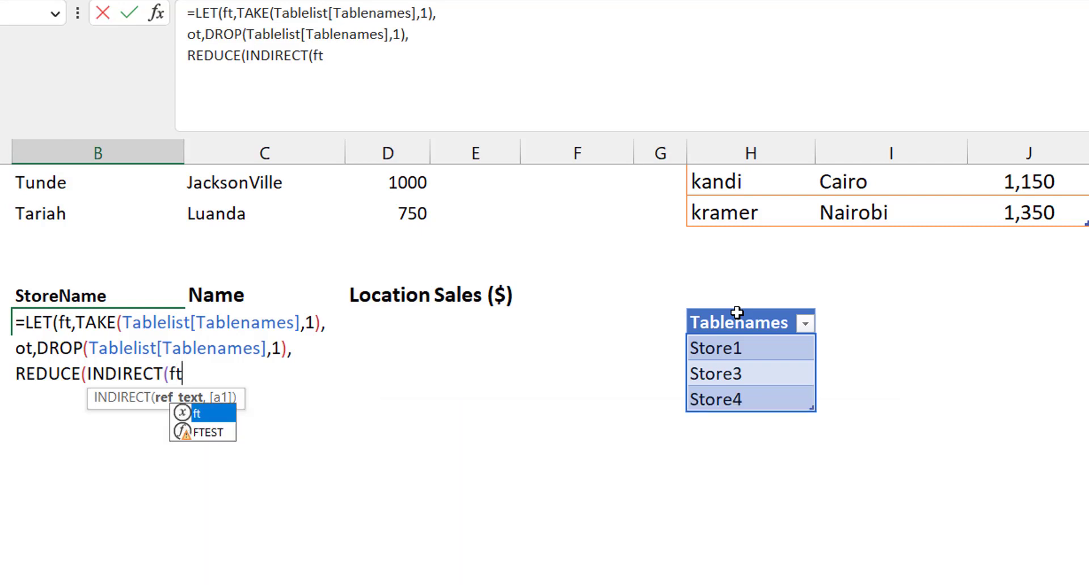
text())
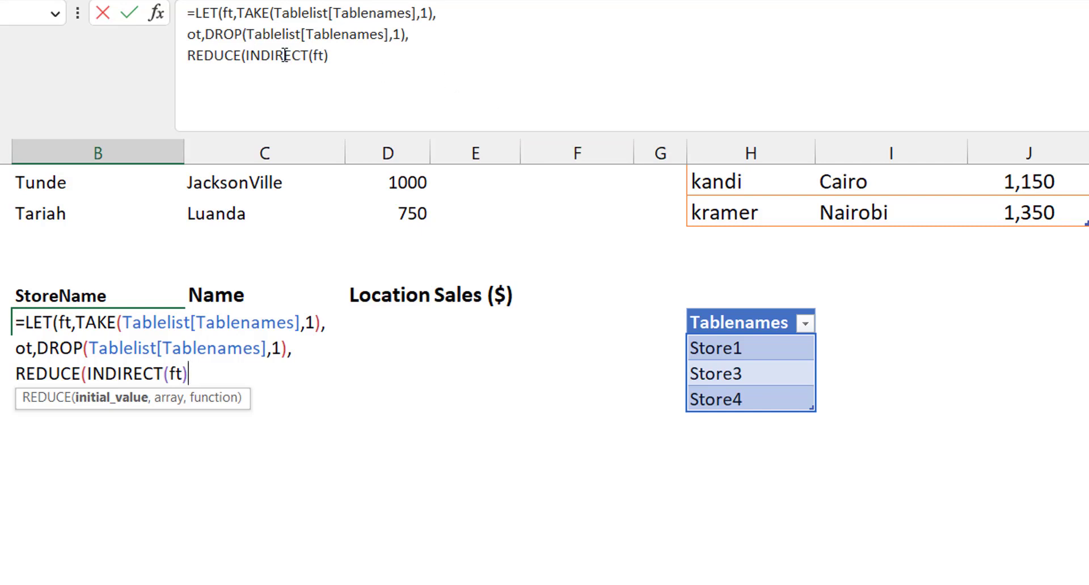
- Wrap the REDUCE initial value in HSTACK so that it reads HSTACK(ft,INDIRECT(ft))
click(249, 57)
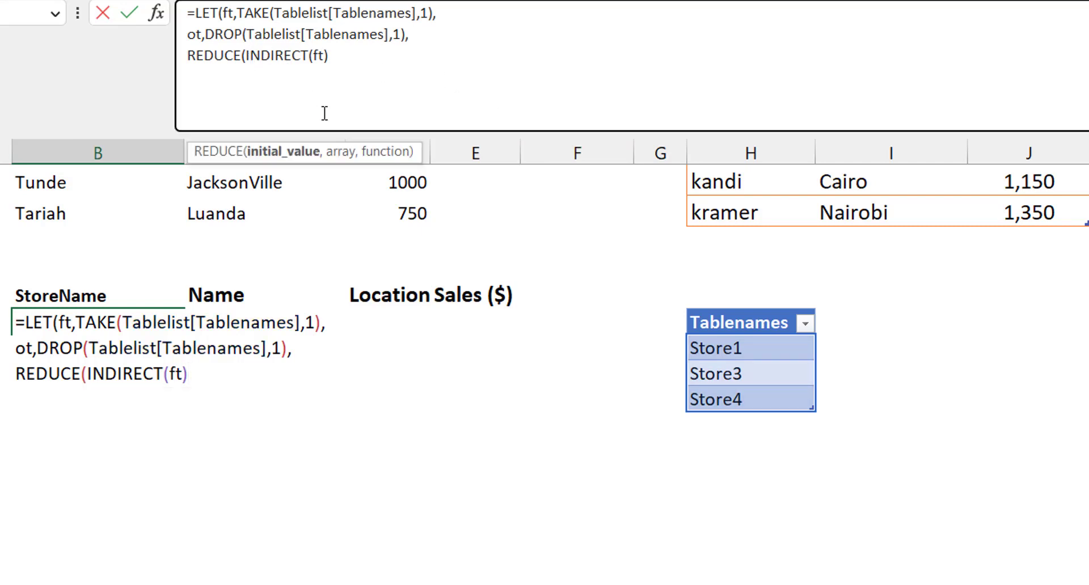
text(hstac)
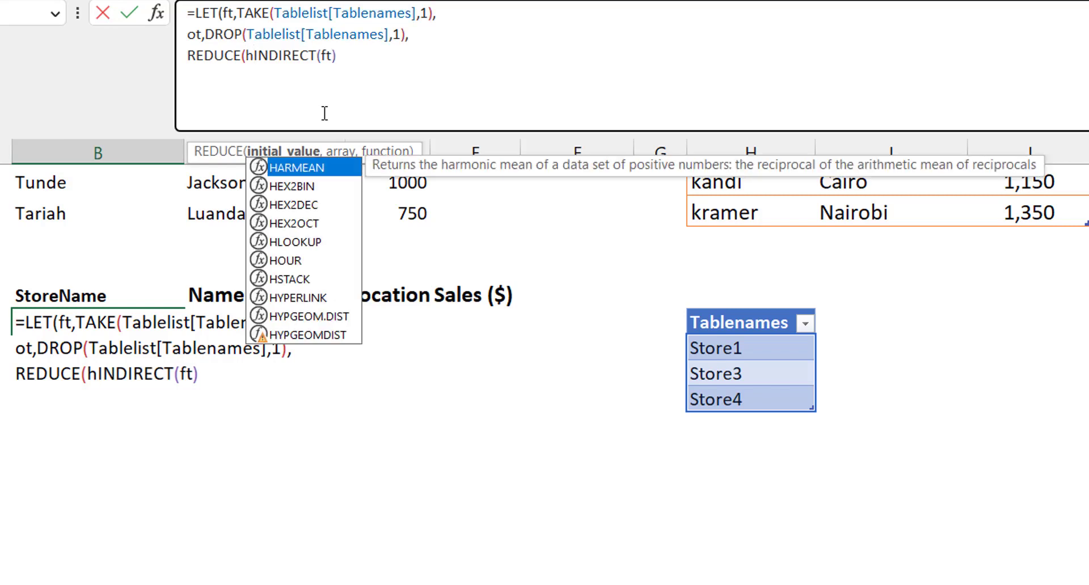
key(Tab)
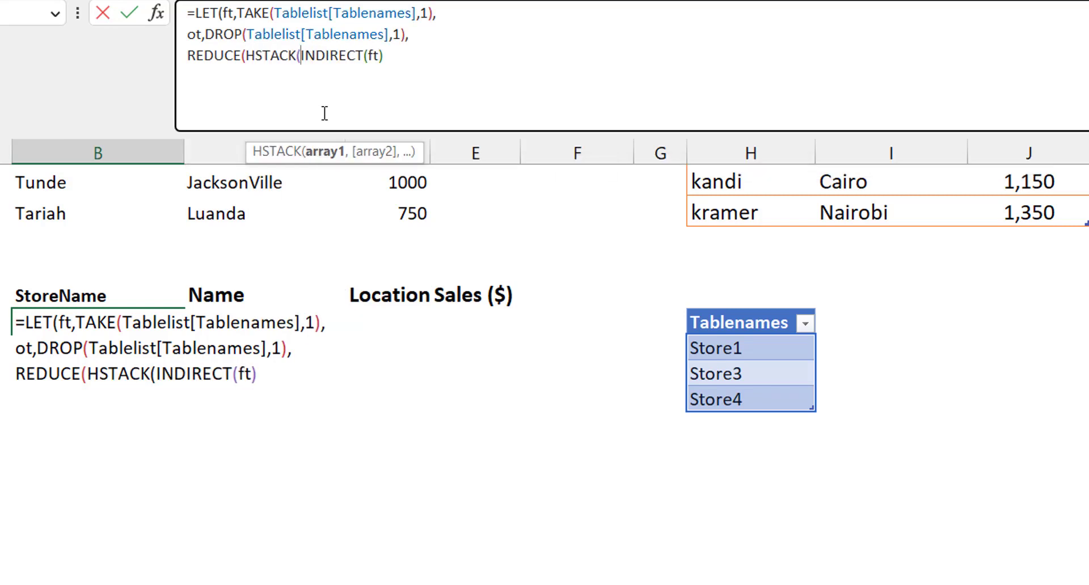
text(ft)
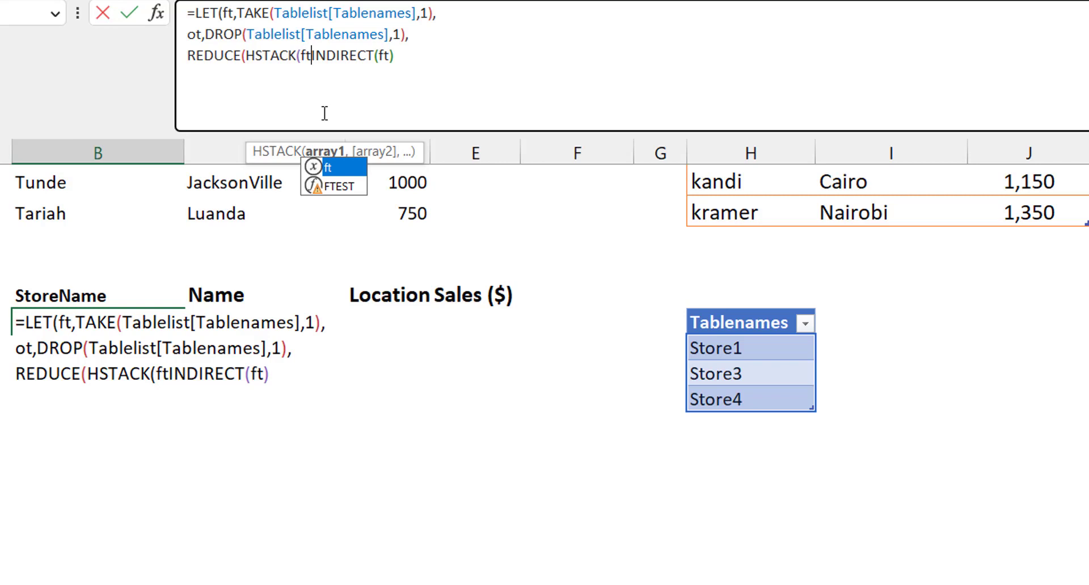
text(,)
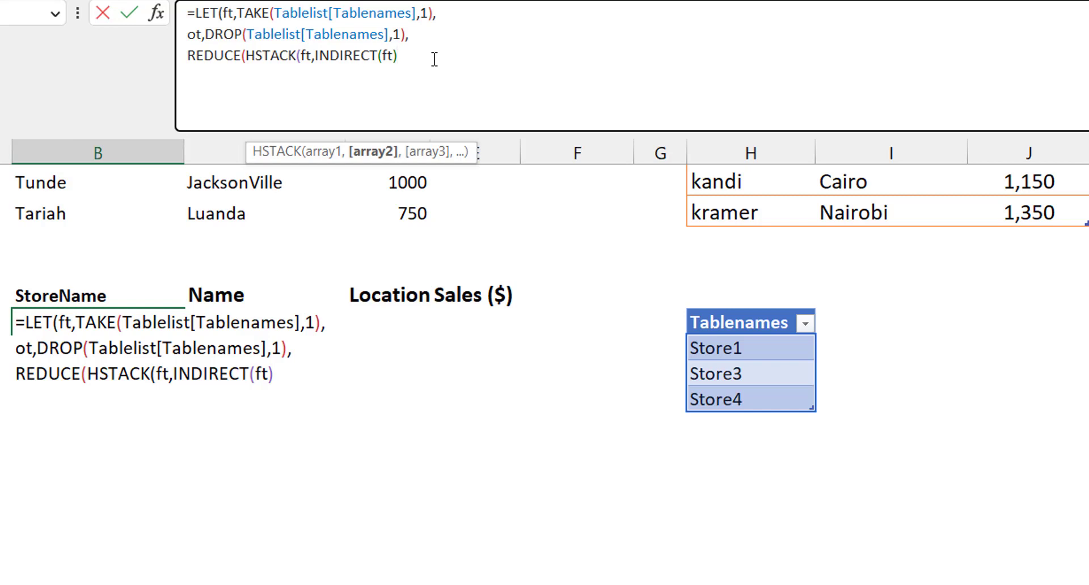
text())
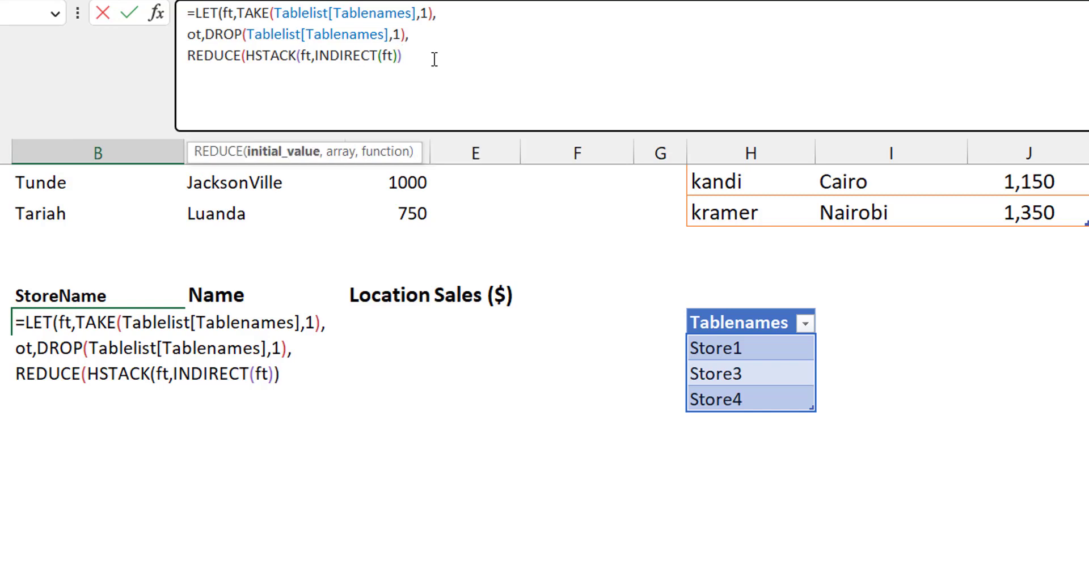
text(,)
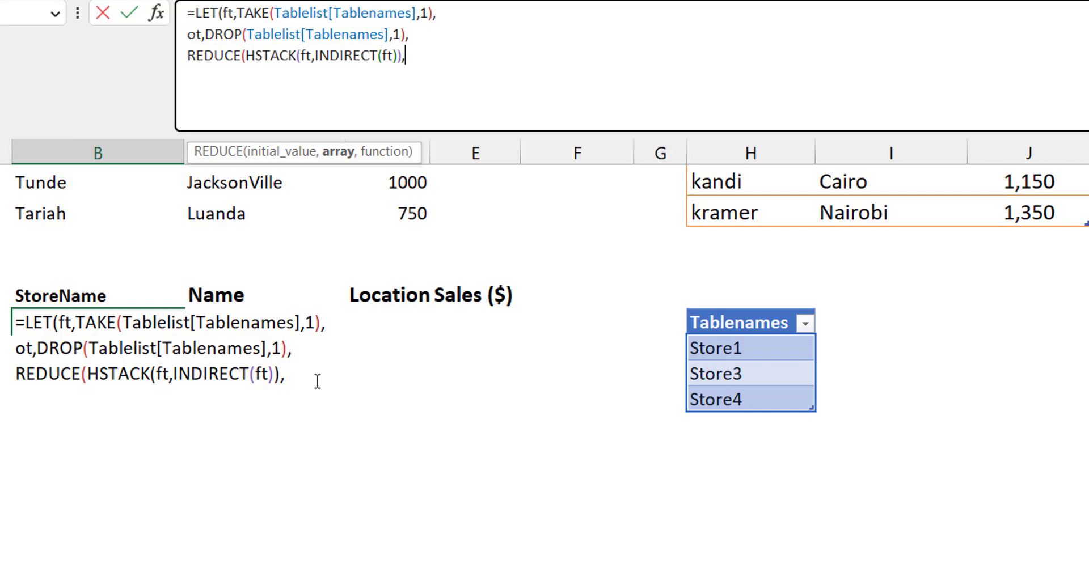
- Set ot as the REDUCE array and begin its LAMBDA on a new line with parameters a and b
text(ot,)
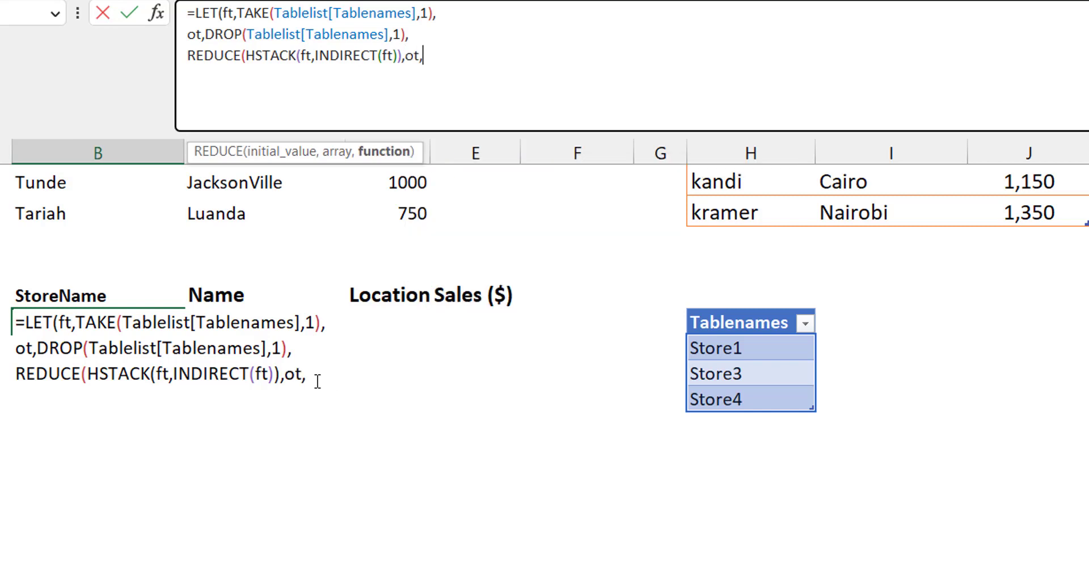
key(alt+Return)
text(lambda)
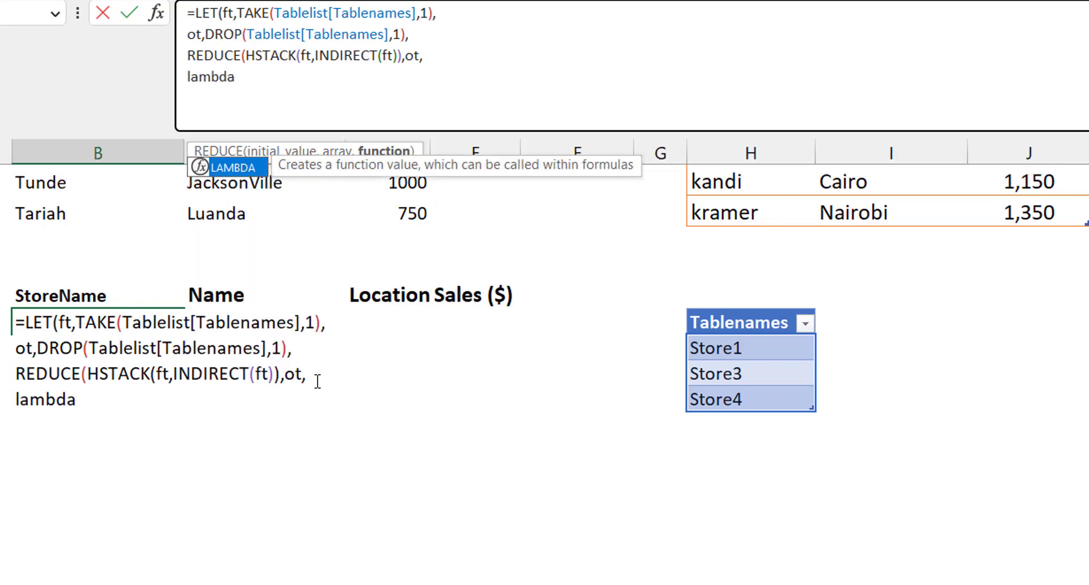
key(Tab)
text(a,)
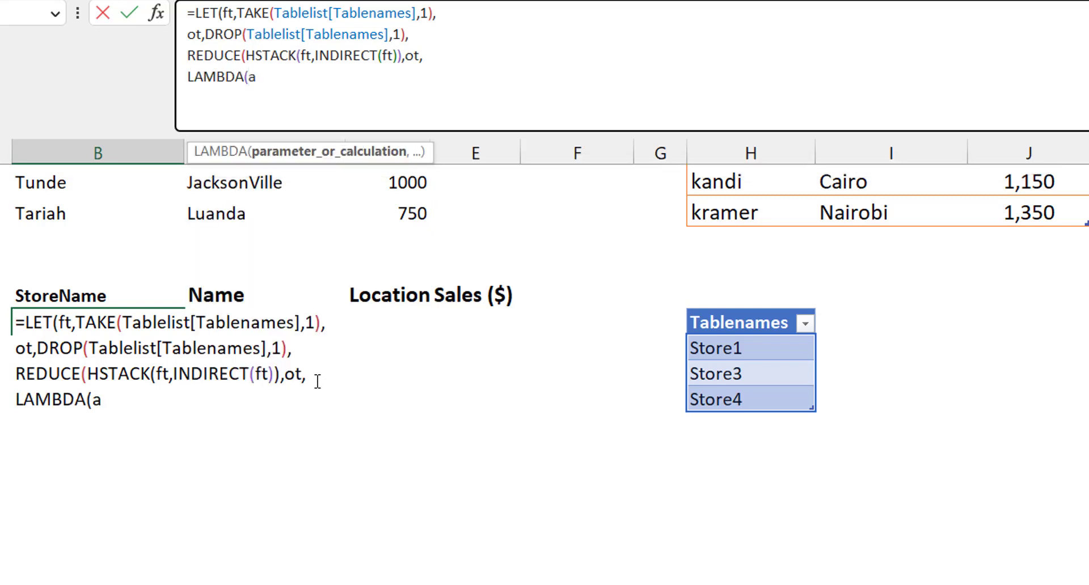
text(b)
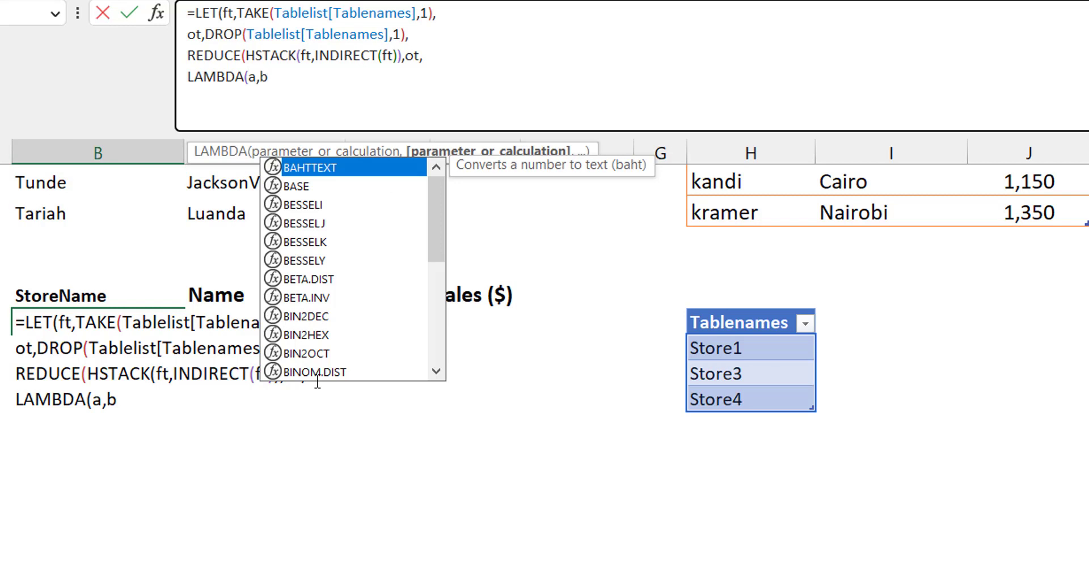
text(,)
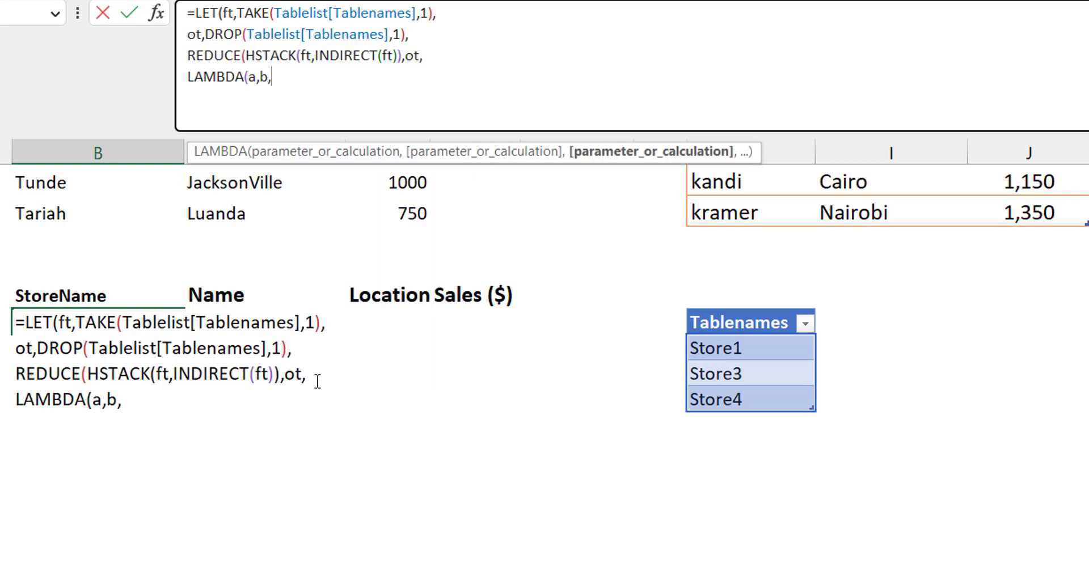
- Begin the LAMBDA calculation with VSTACK, stacking a on top of INDIRECT(b)
text(vstack)
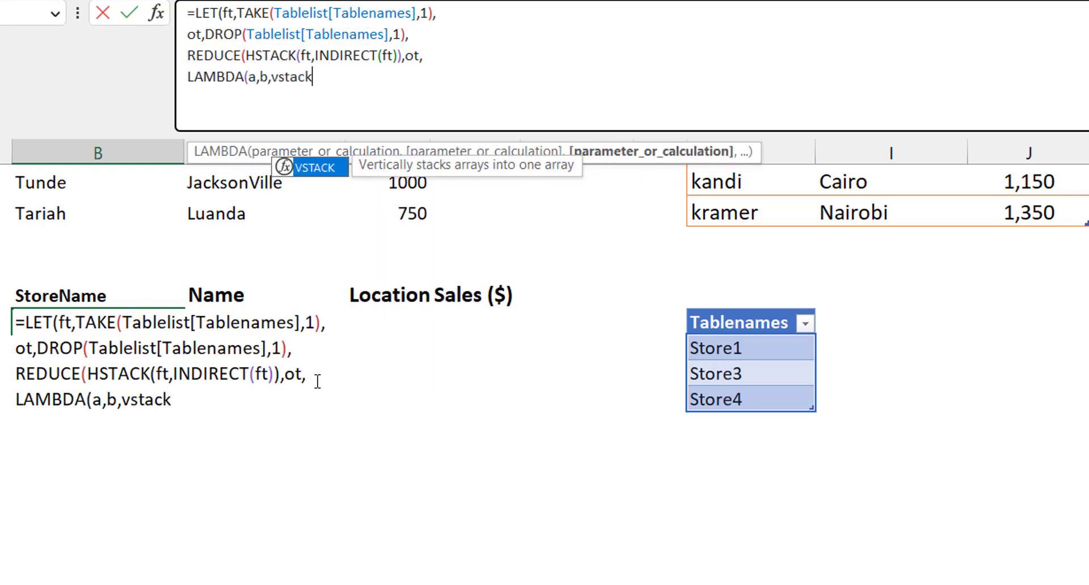
key(Tab)
text(a,)
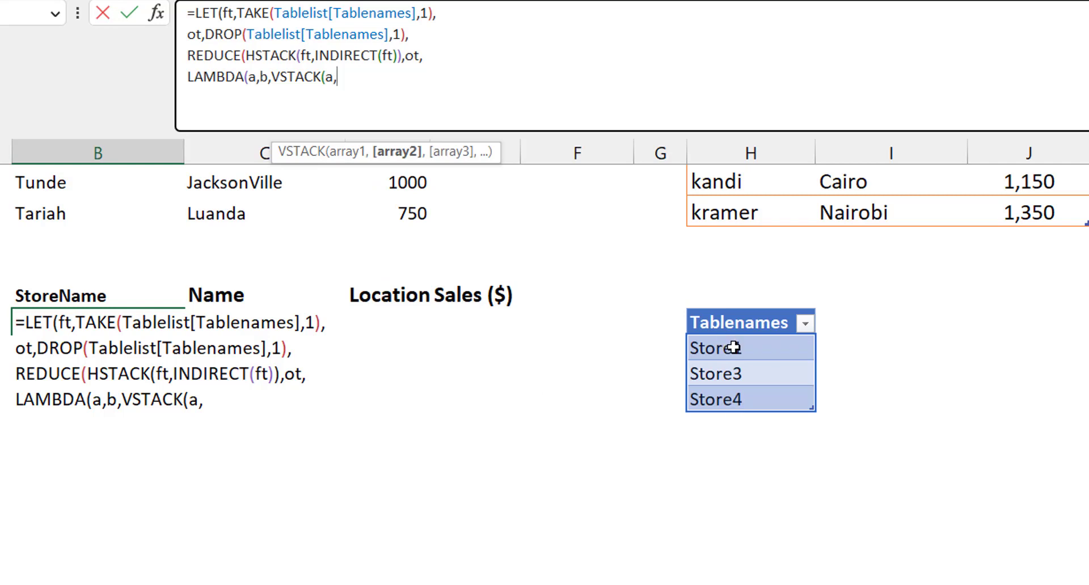
text(indire)
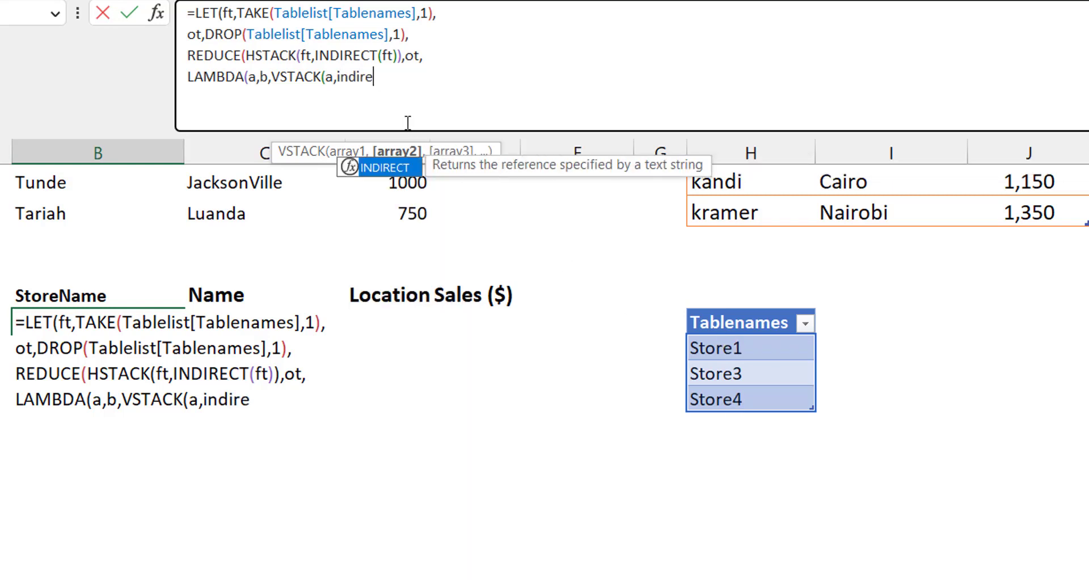
key(Tab)
text(b)
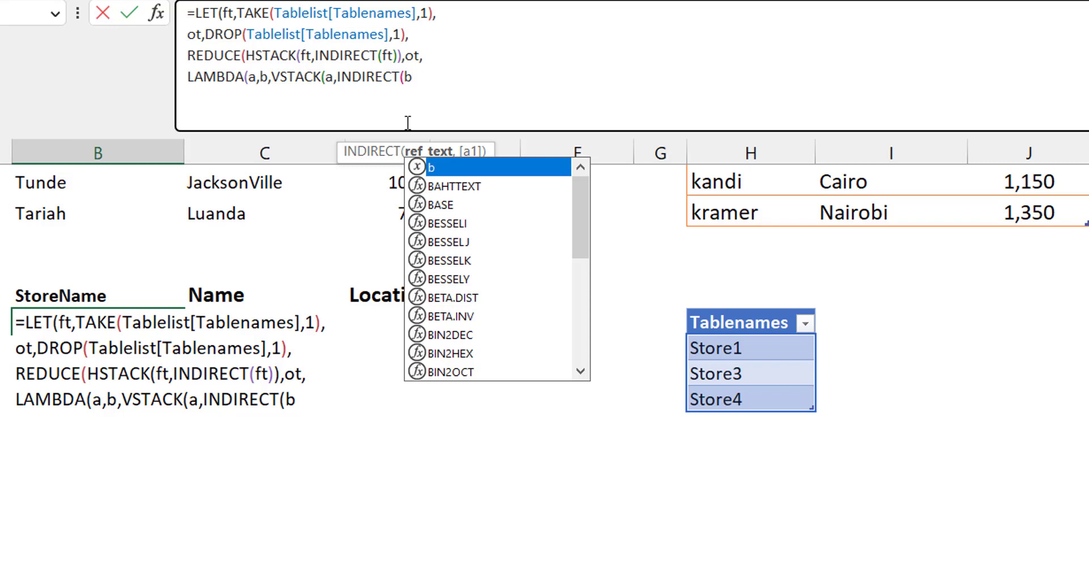
text())
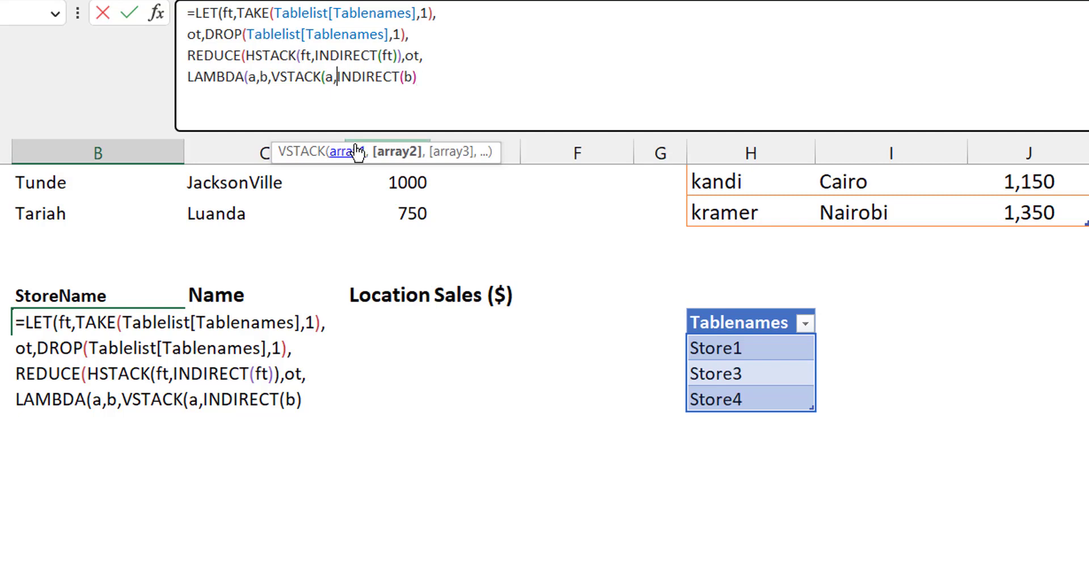
- Wrap INDIRECT(b) inside the VSTACK in HSTACK so that it reads HSTACK(b,INDIRECT(b))
text(hst)
key(Tab)
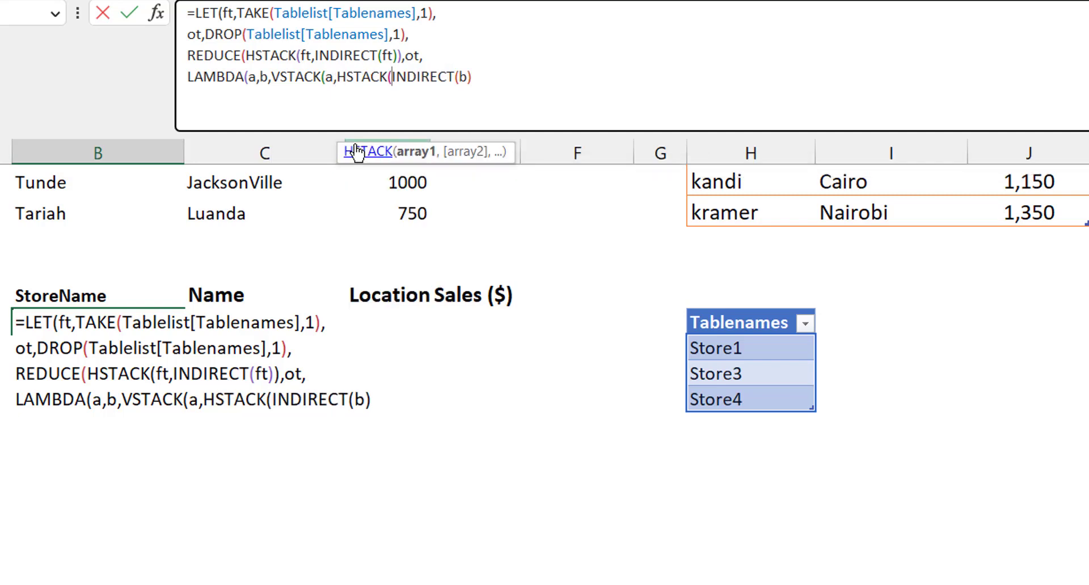
text(b,)
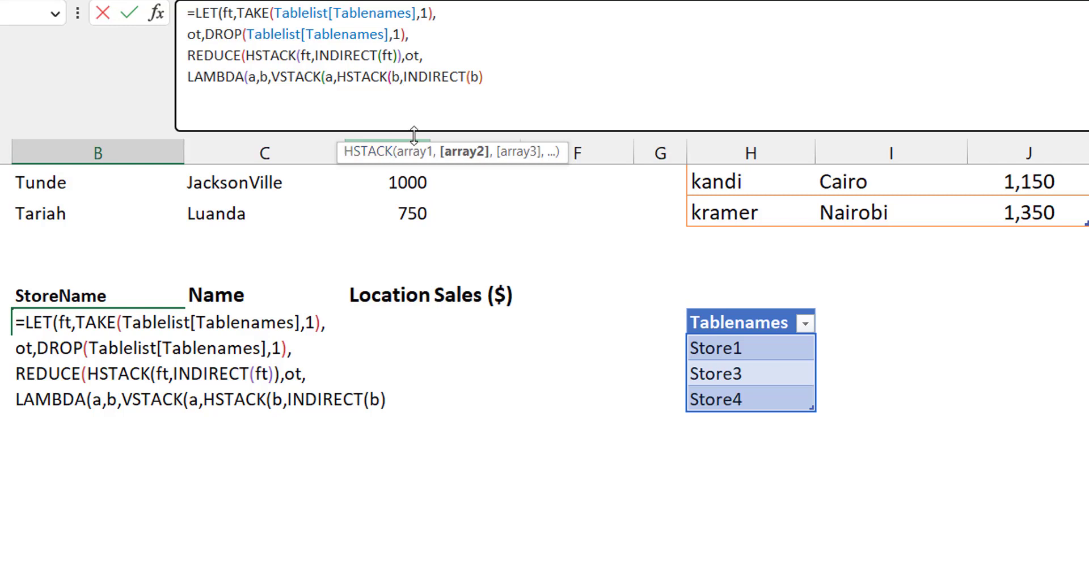
click(539, 76)
text())
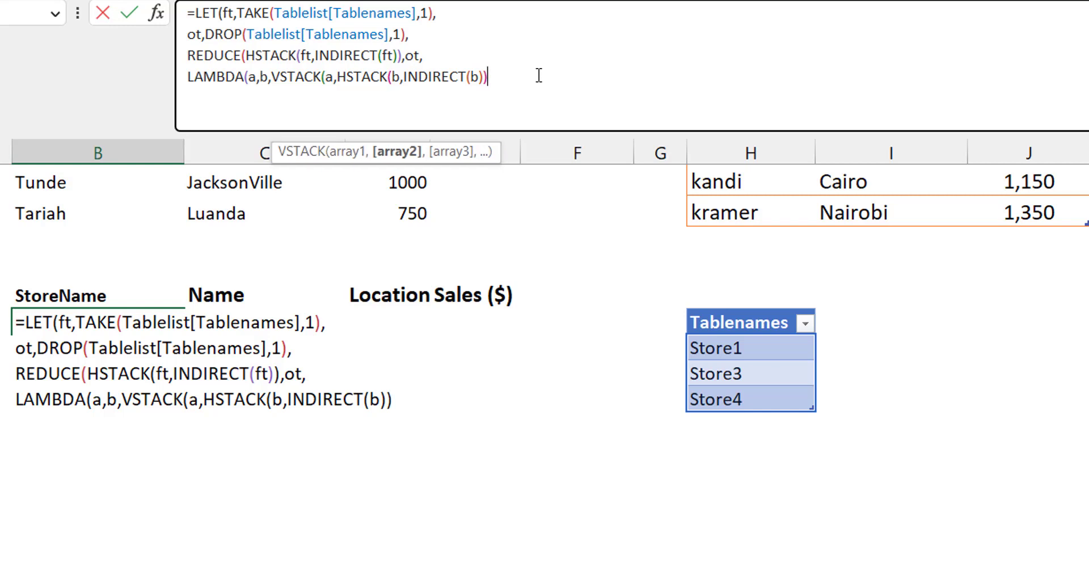
- Close the VSTACK, LAMBDA, REDUCE and LET functions, enter the formula and reselect its cell
text()))
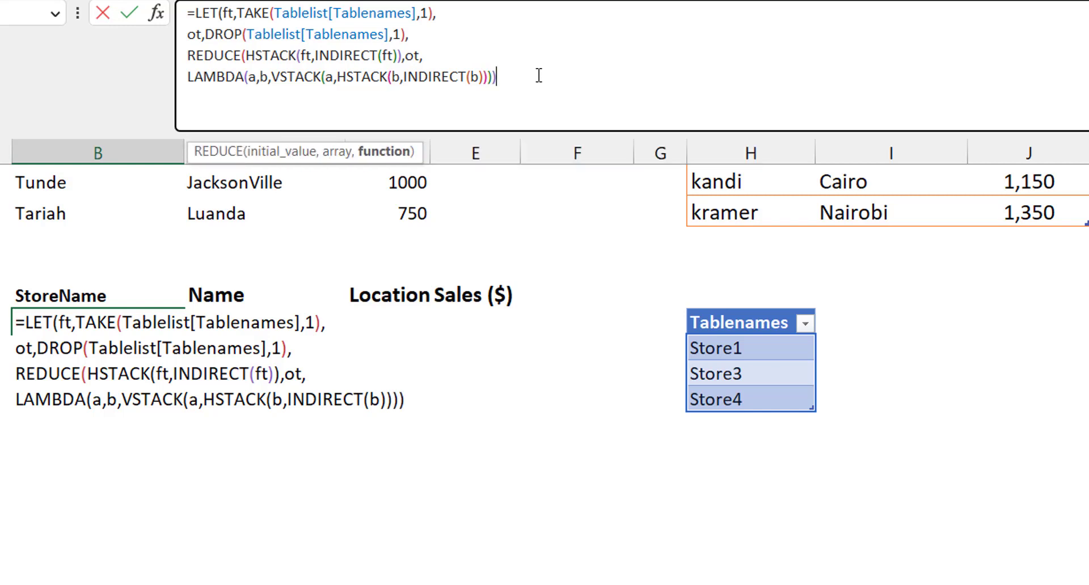
text())
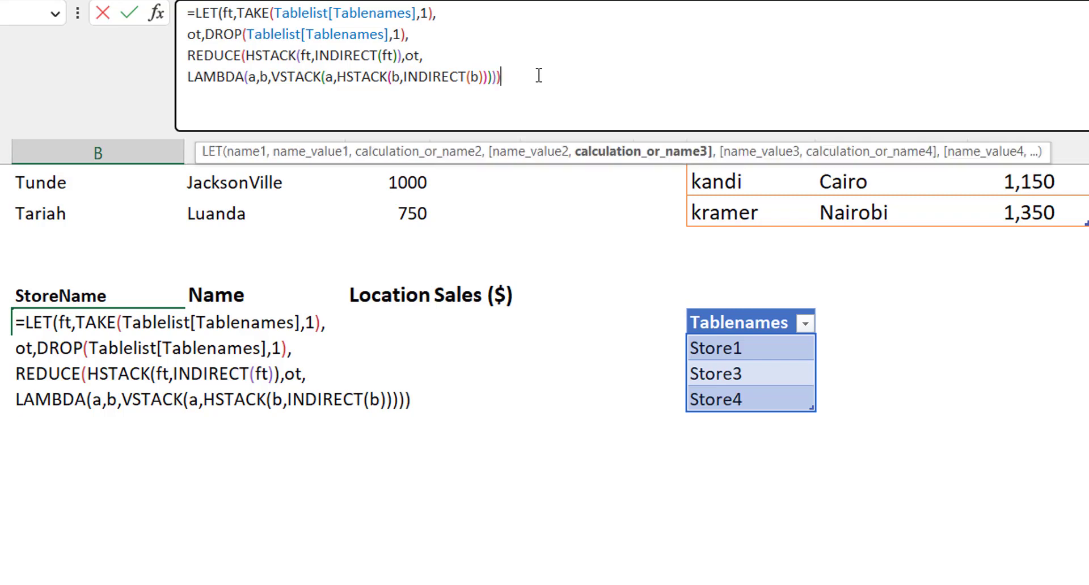
text())
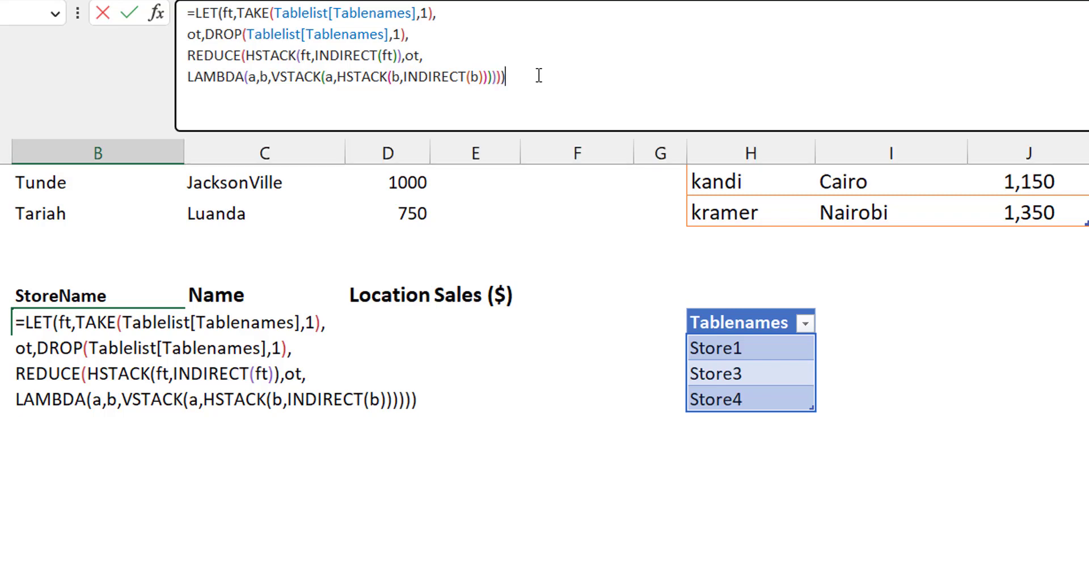
key(Return)
key(Up)
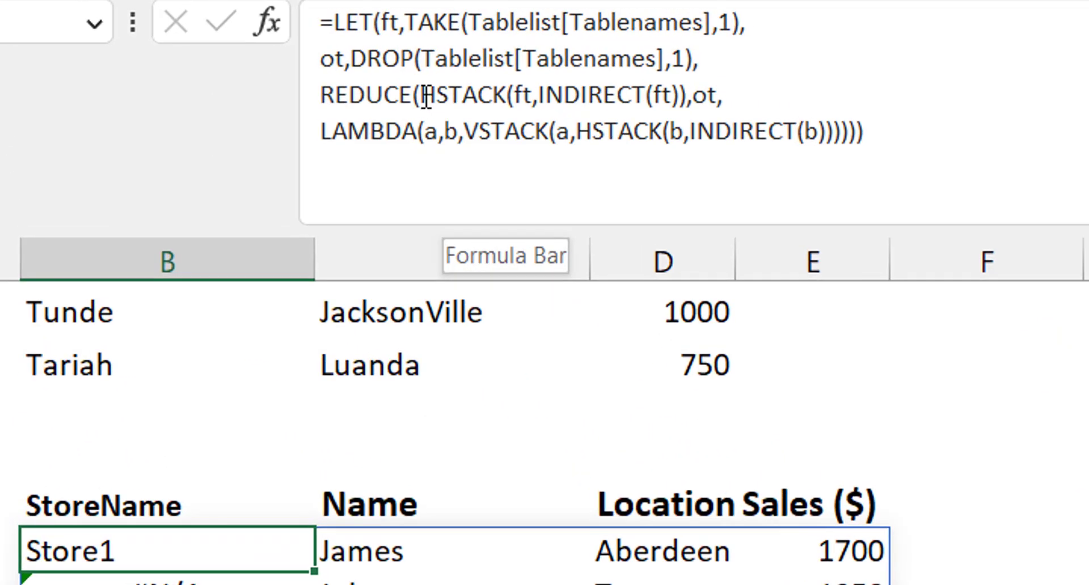
- Wrap the REDUCE initial value in IFNA so that it reads IFNA(HSTACK(ft,INDIRECT(ft)),ft), and enter the formula
click(425, 96)
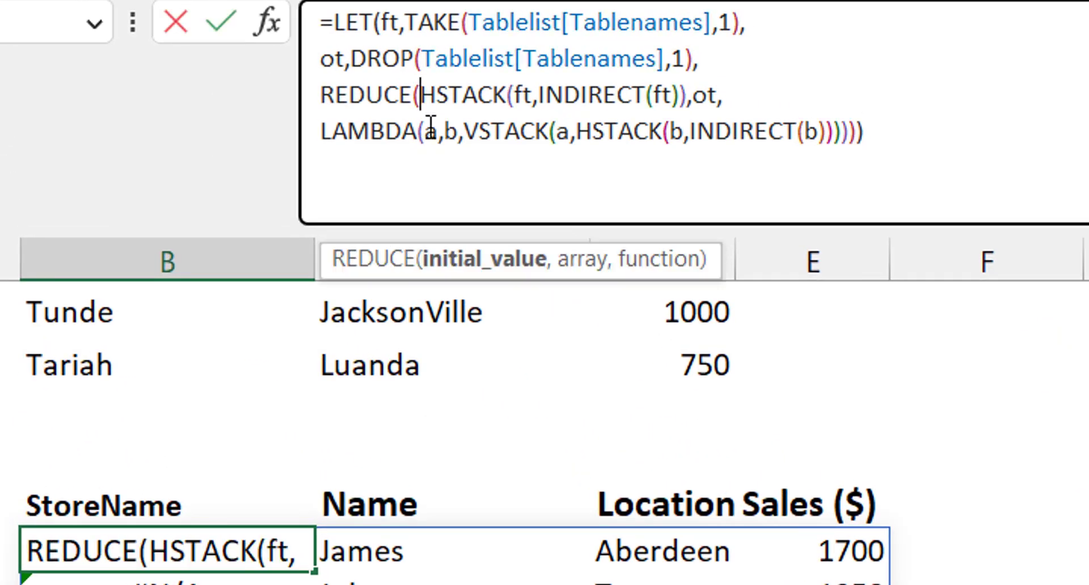
text(ifna)
key(Tab)
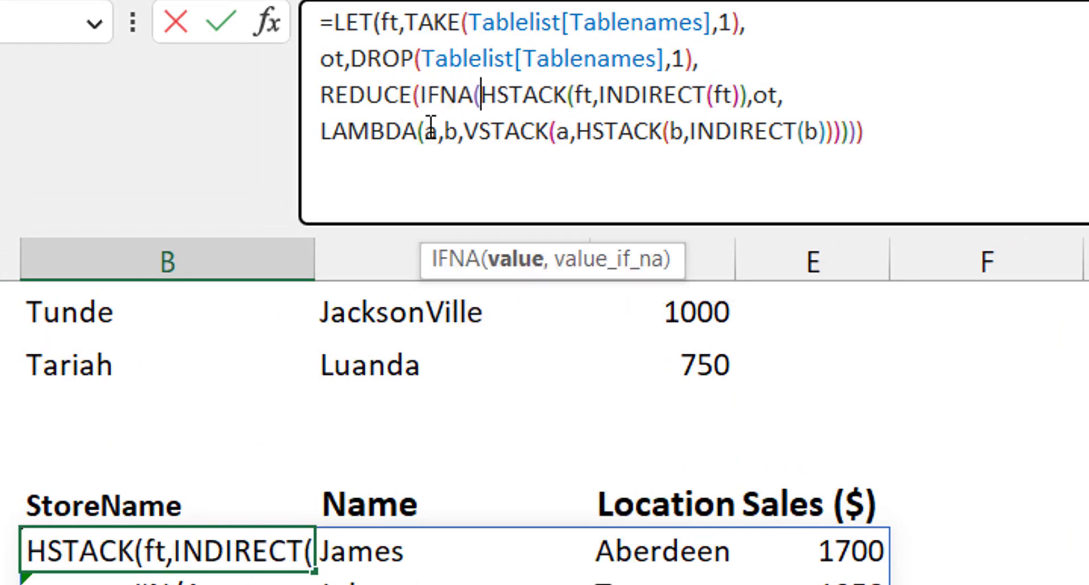
click(754, 108)
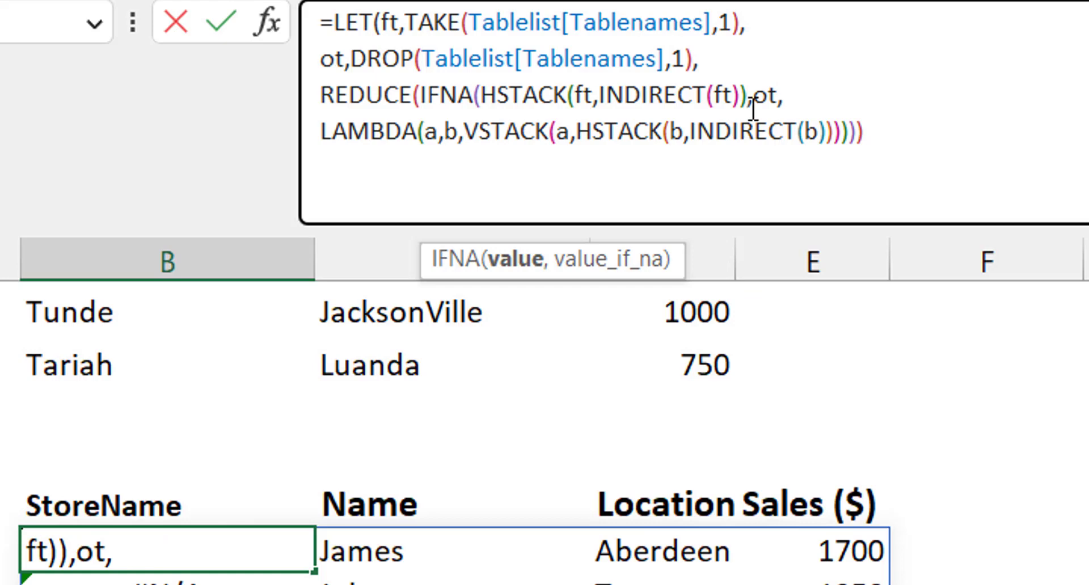
text(,)
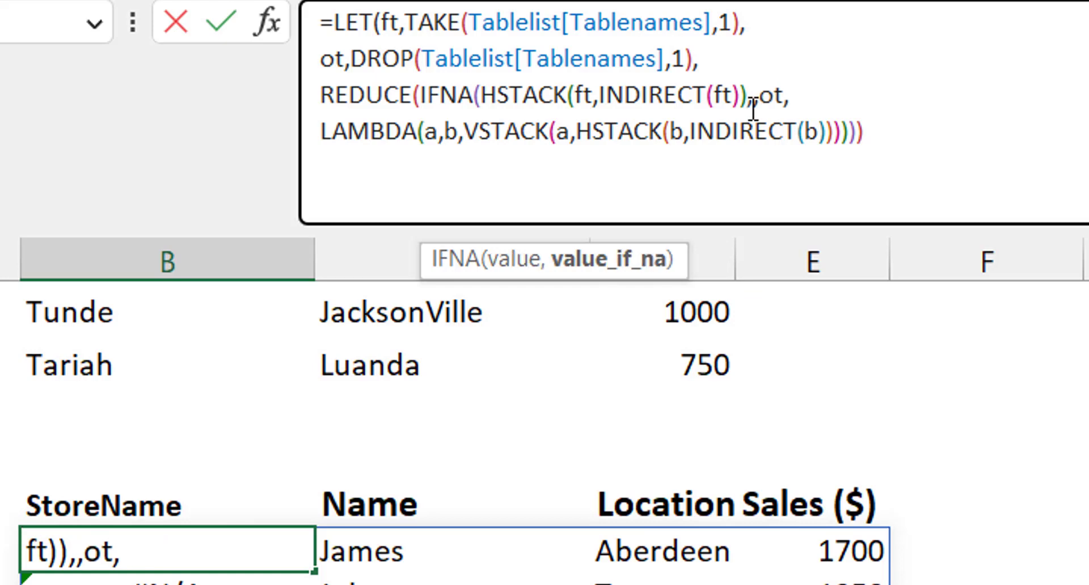
text(ft))
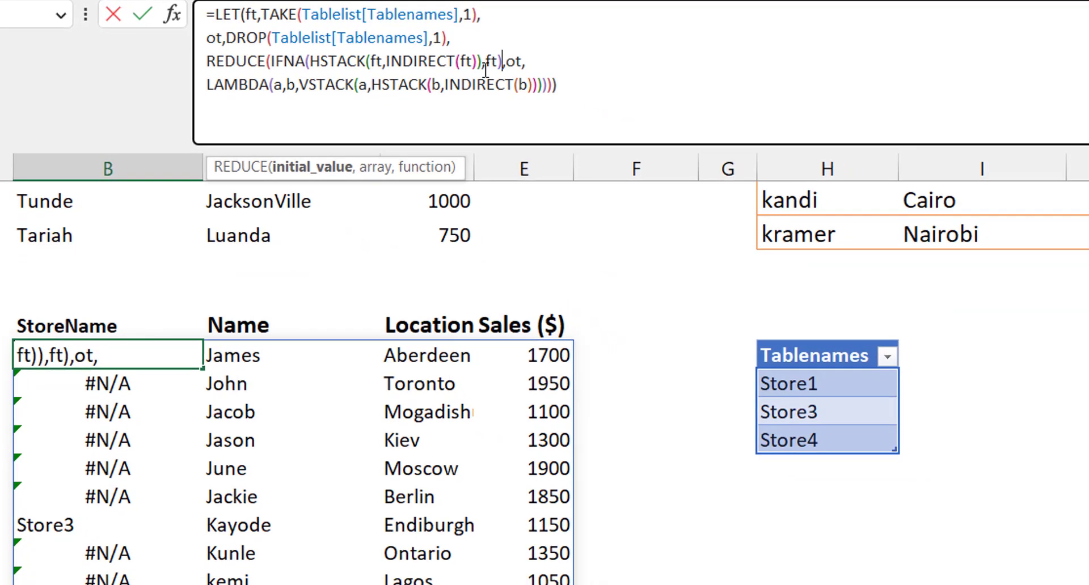
key(Return)
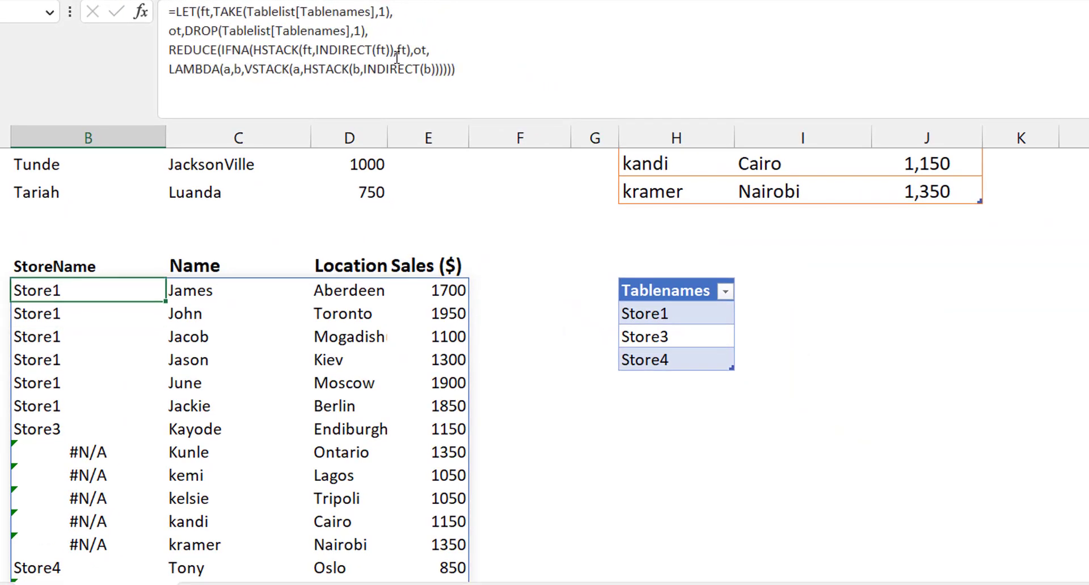
- Examine the StoreName column of the spilled result down to its last row and return to the formula cell
key(Down)
key(Down)
key(Down)
key(Down)
key(Down)
key(Down)
key(Down)
key(Down)
key(Down)
key(Down)
key(Down)
key(Down)
key(Down)
key(Down)
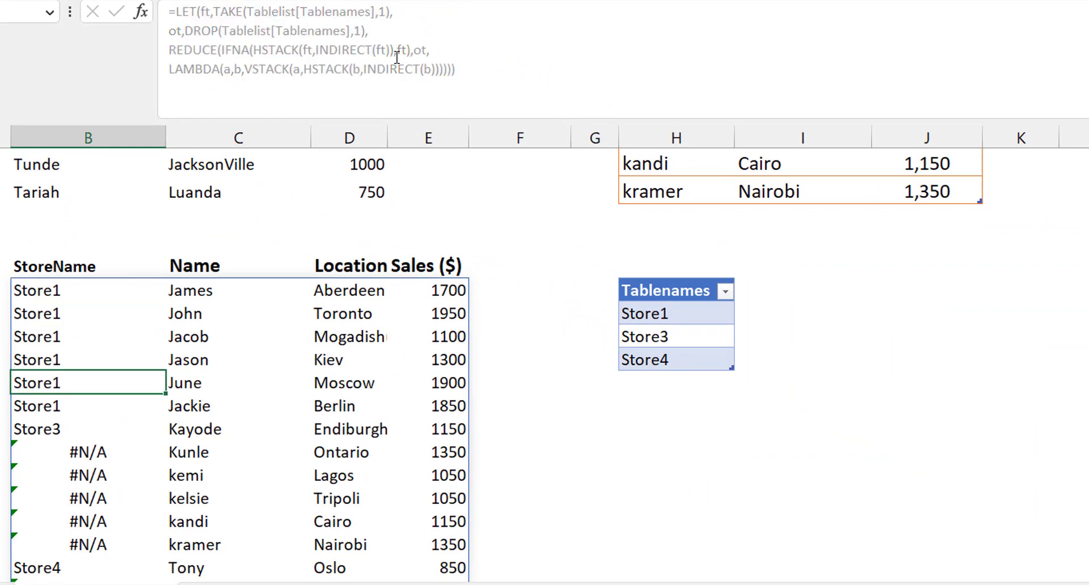
key(Down)
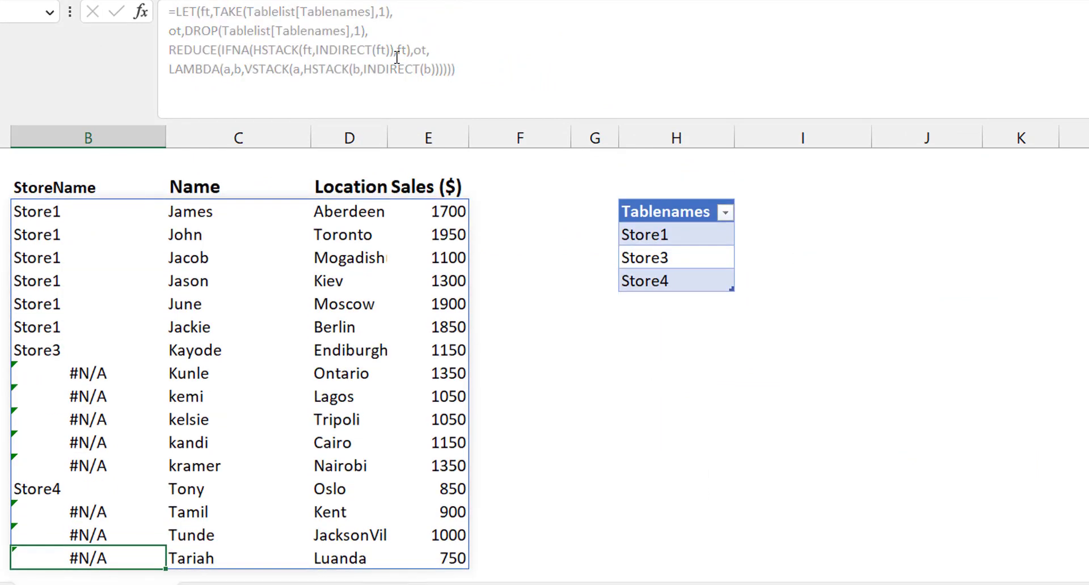
key(ctrl+Up)
key(Up)
key(Down)
key(Down)
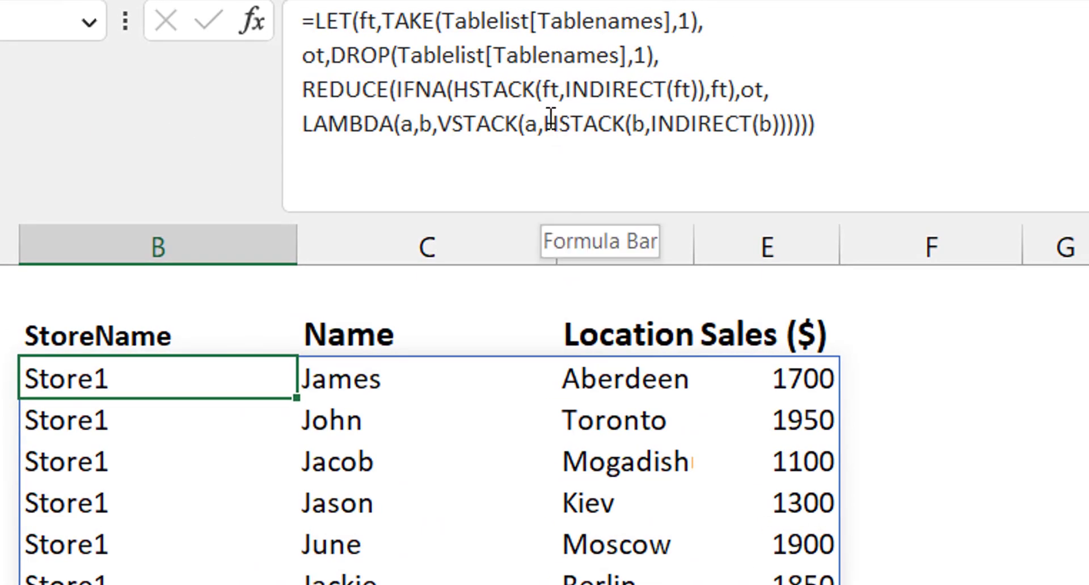
- Wrap the HSTACK inside VSTACK in IFNA so that it reads IFNA(HSTACK(b,INDIRECT(b)),b)
click(549, 121)
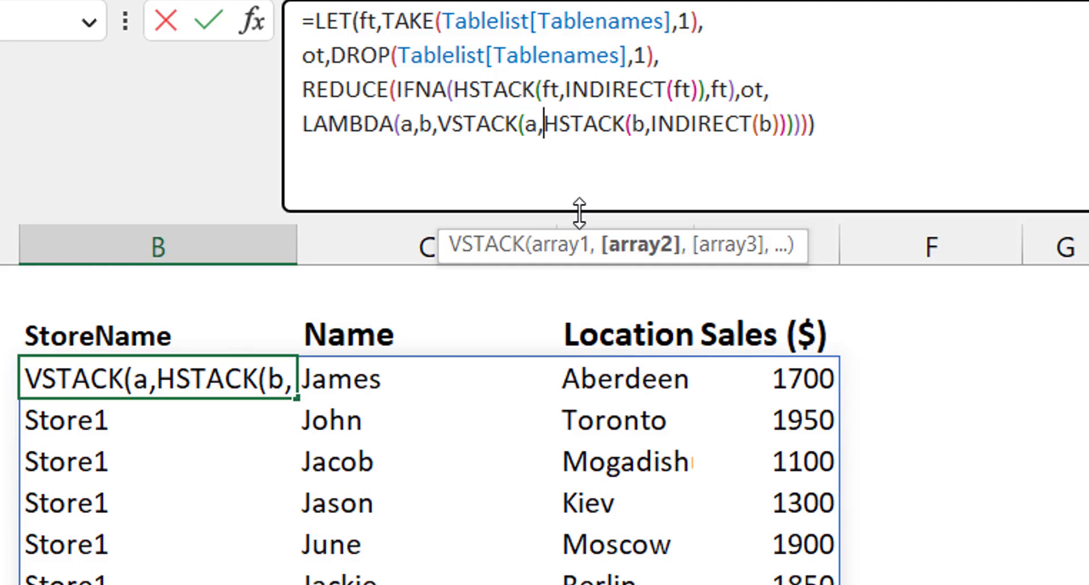
text(if)
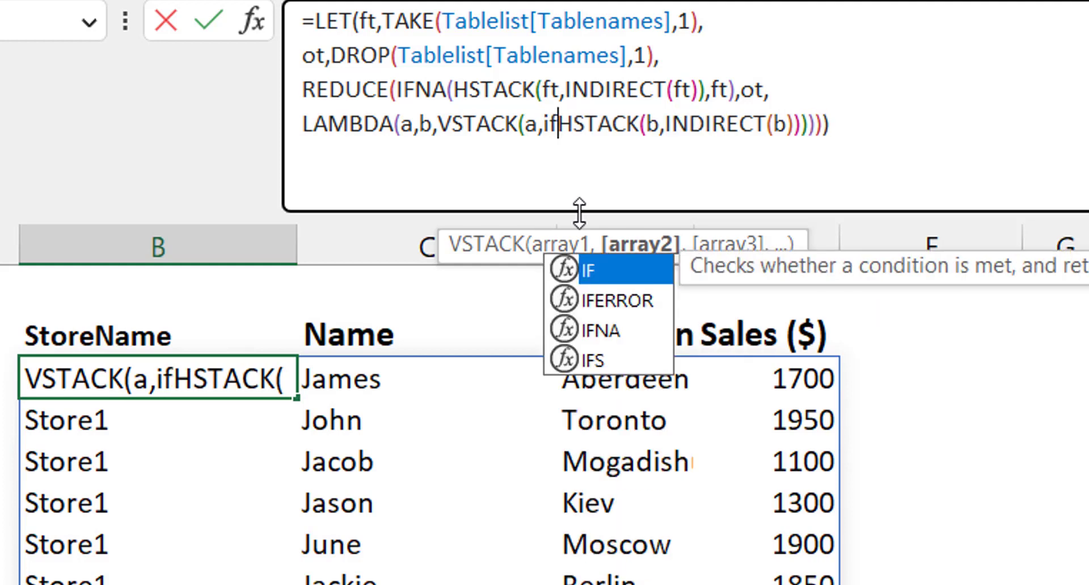
text(n)
key(Tab)
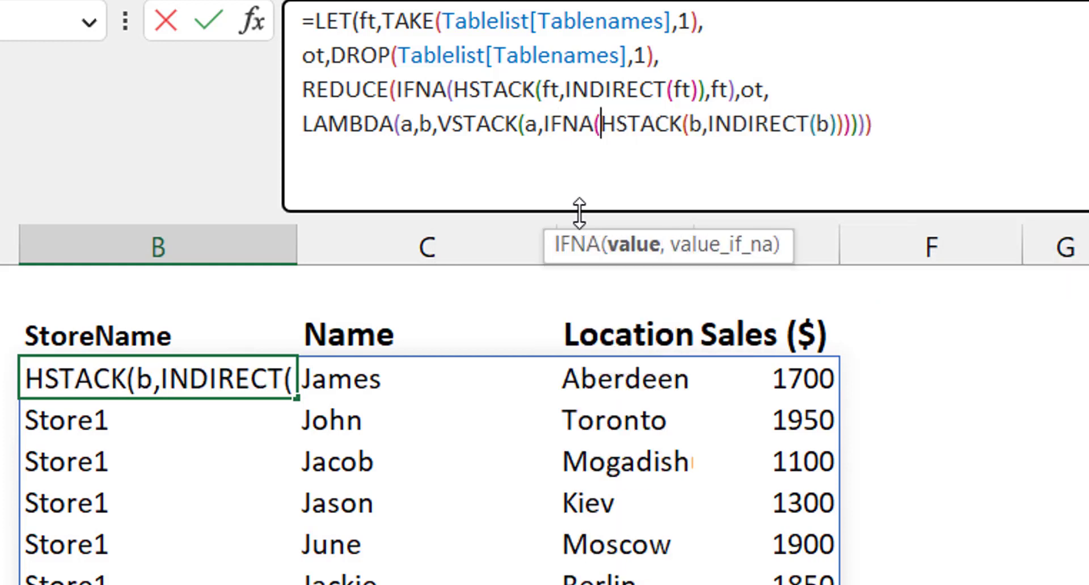
key(Right)
key(Right)
key(Right)
key(Right)
key(Right)
key(Right)
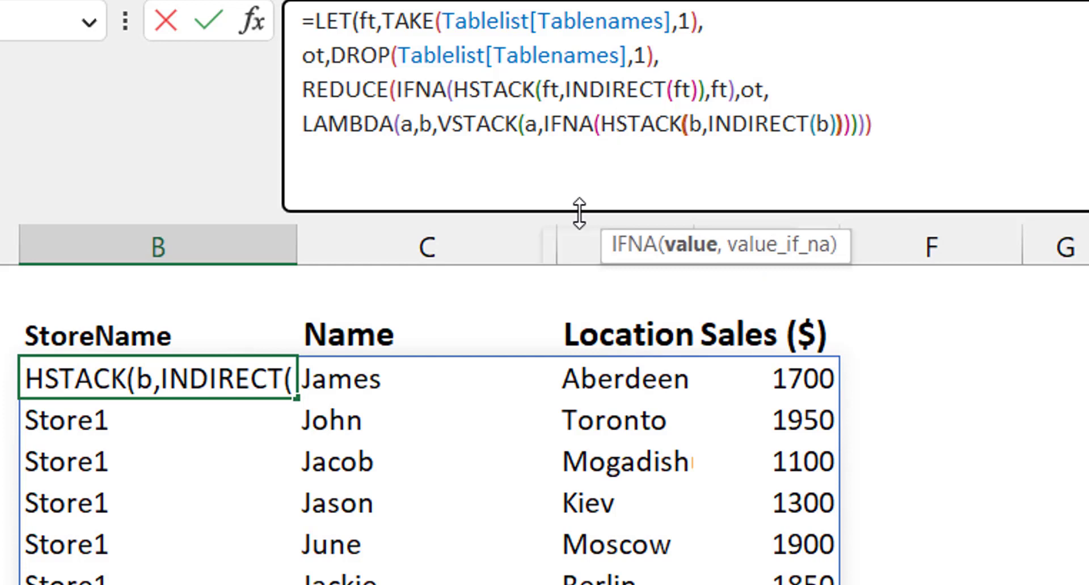
key(Right)
key(Right)
key(Right)
key(Right)
key(Right)
key(Right)
key(Right)
key(Right)
key(Right)
key(Right)
key(Right)
key(Right)
key(Right)
key(Right)
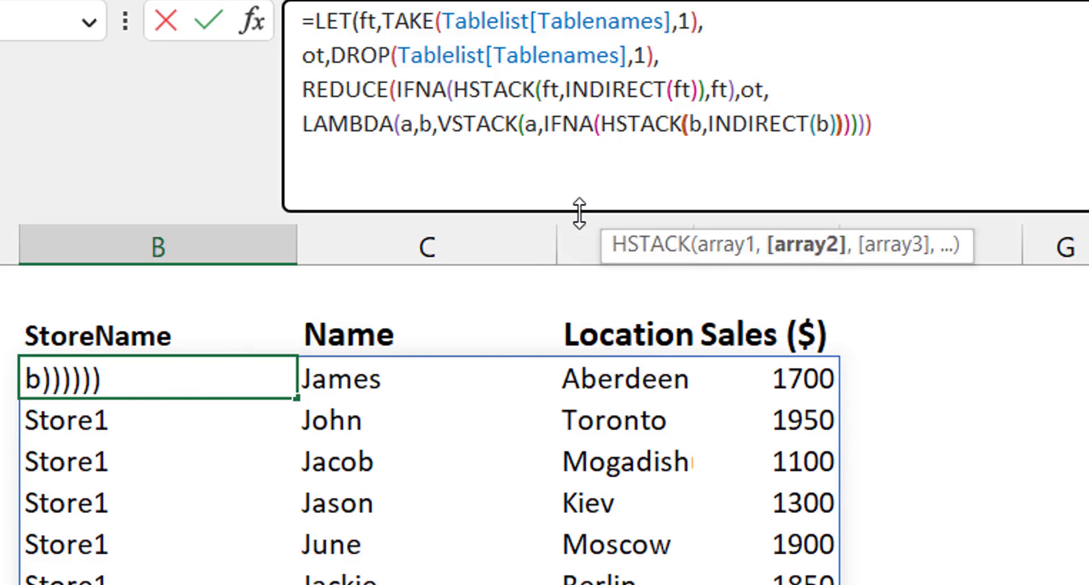
key(Right)
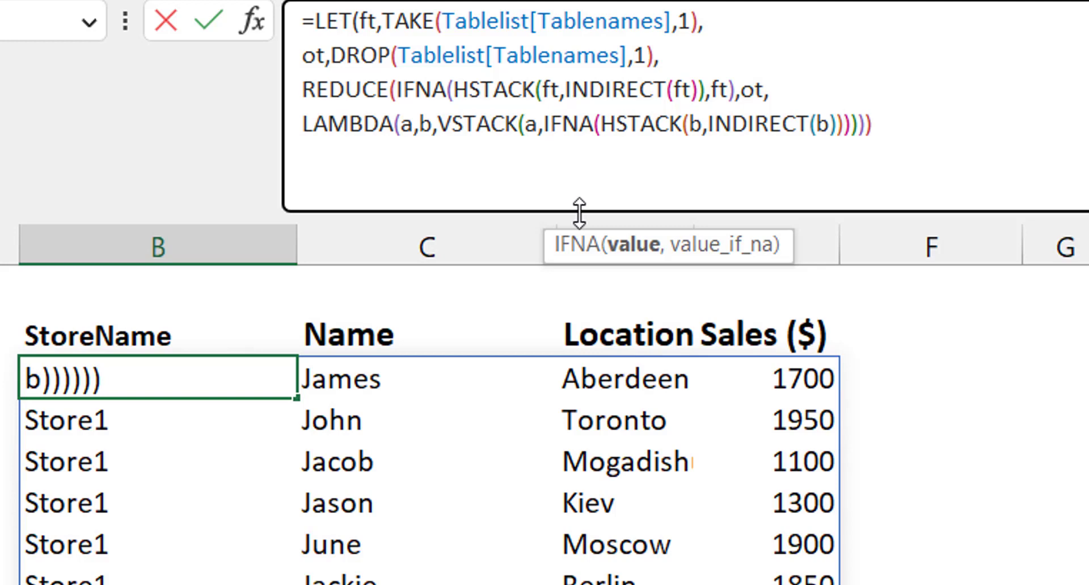
text(,b)
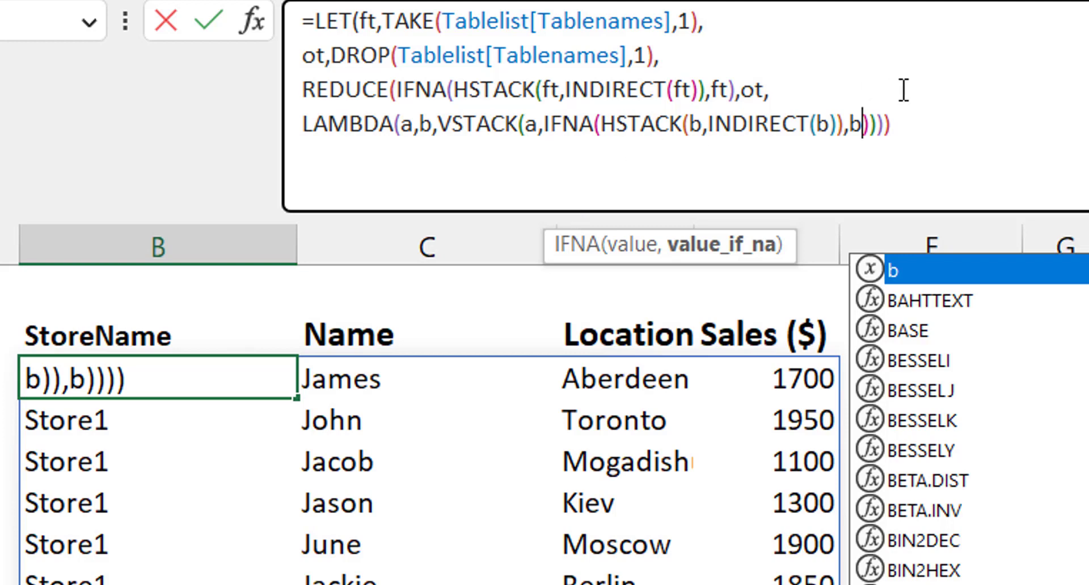
- Add the missing closing parenthesis at the formula's end, enter the formula and reselect its cell
click(985, 125)
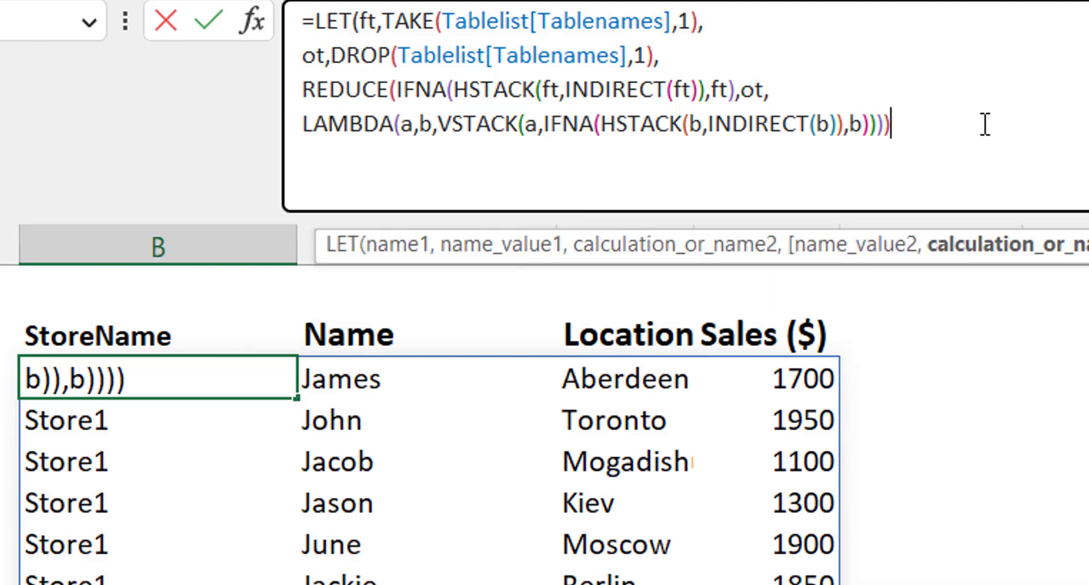
text())
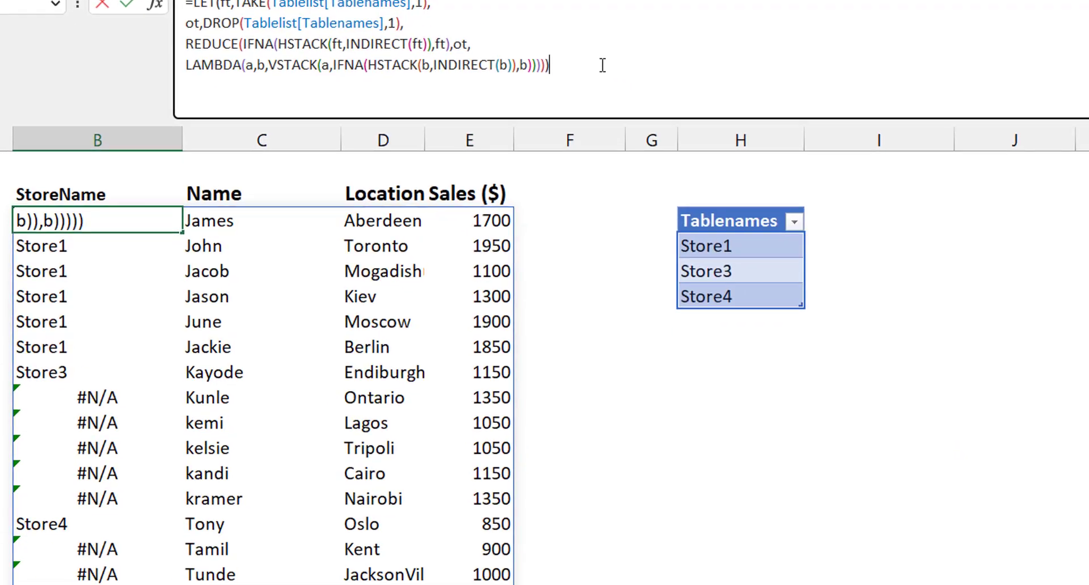
key(Return)
key(Up)
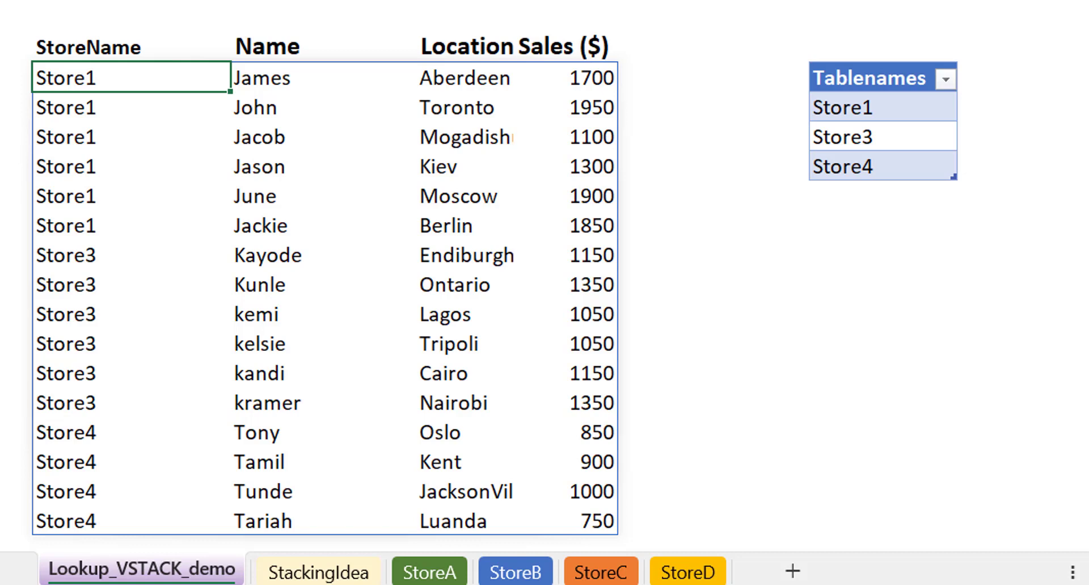
- Delete the Store1 row from the Tablenames list
click(914, 137)
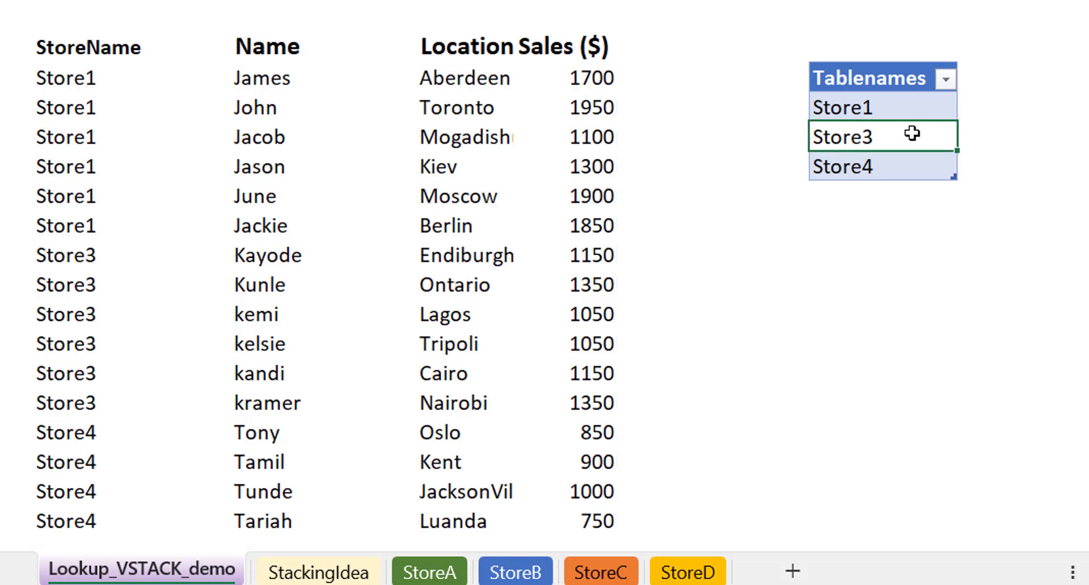
click(905, 105)
key(ctrl+minus)
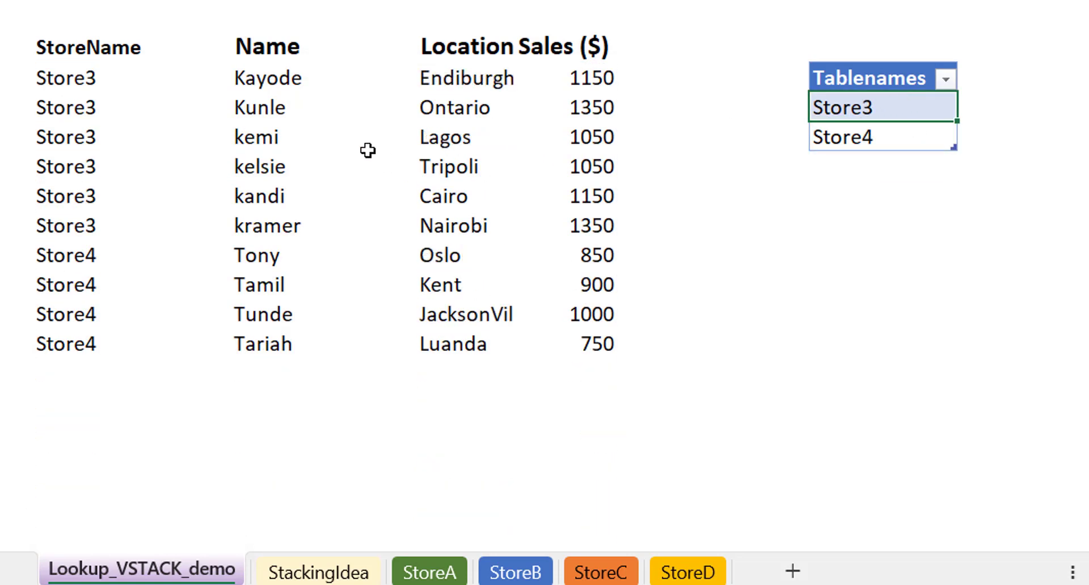
- Add Store1 as a new entry below Store4 in the Tablenames list
click(882, 163)
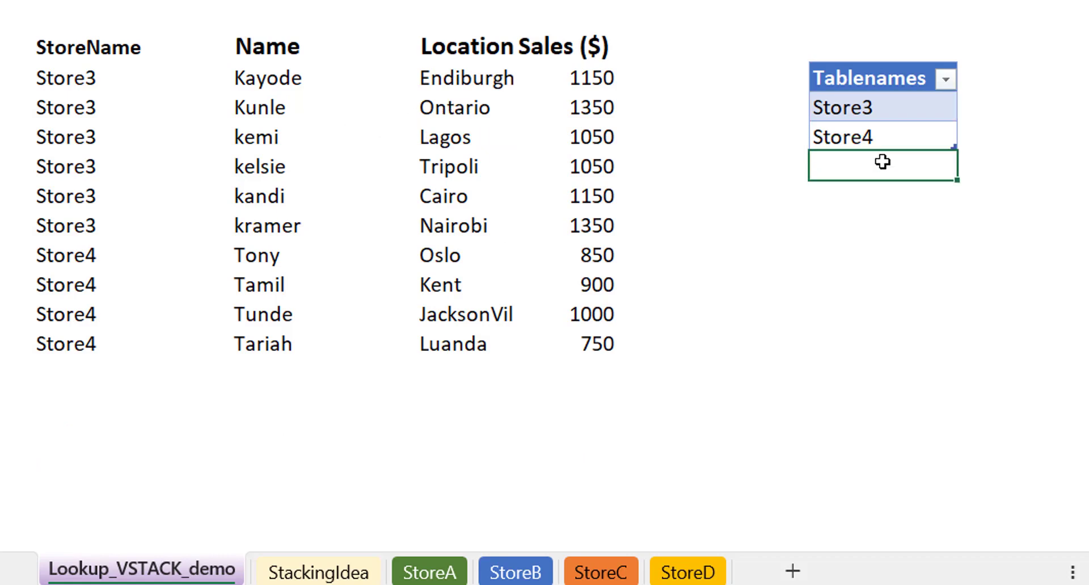
text(Store1)
key(ctrl+Return)
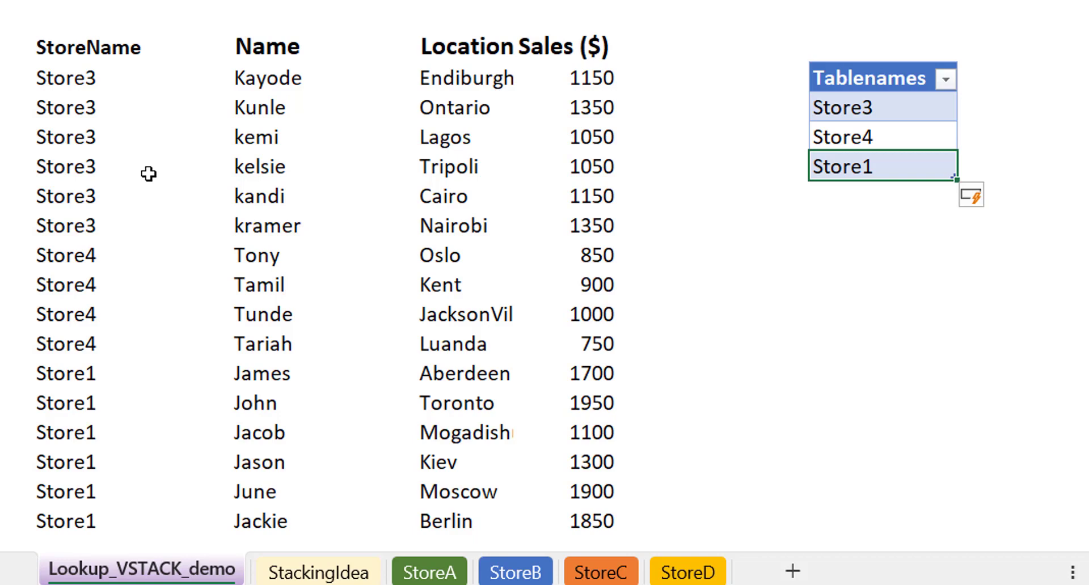
- Review the stacking formula against the Tablenames list and select the empty cell below the list's last entry
click(84, 81)
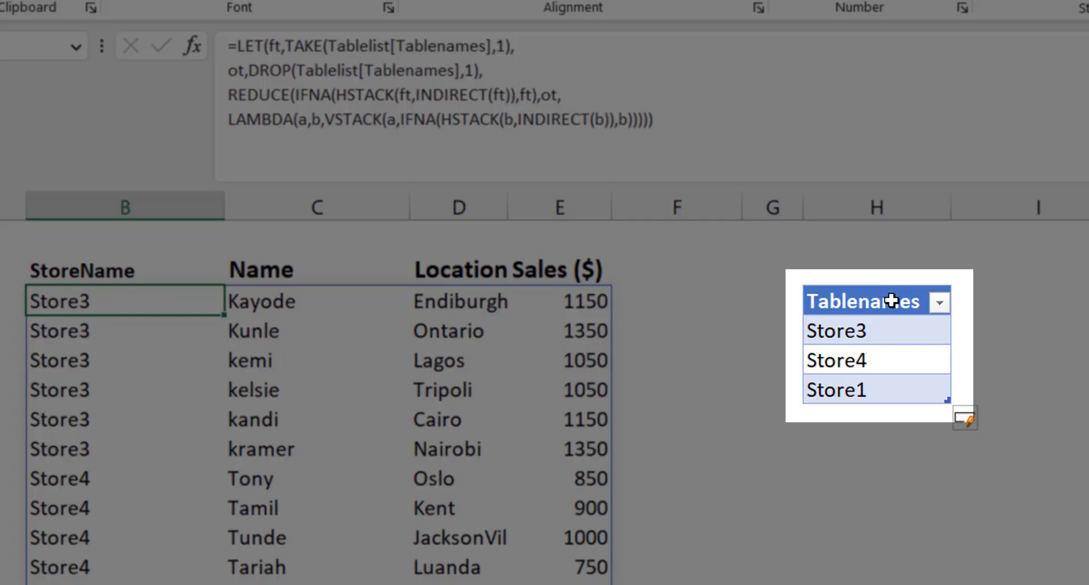
click(892, 301)
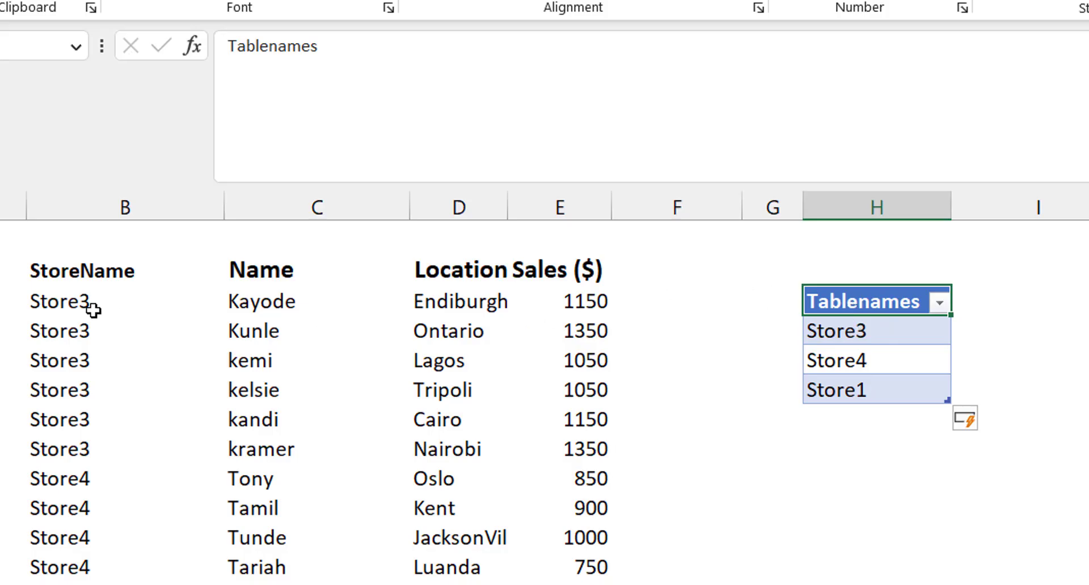
click(84, 303)
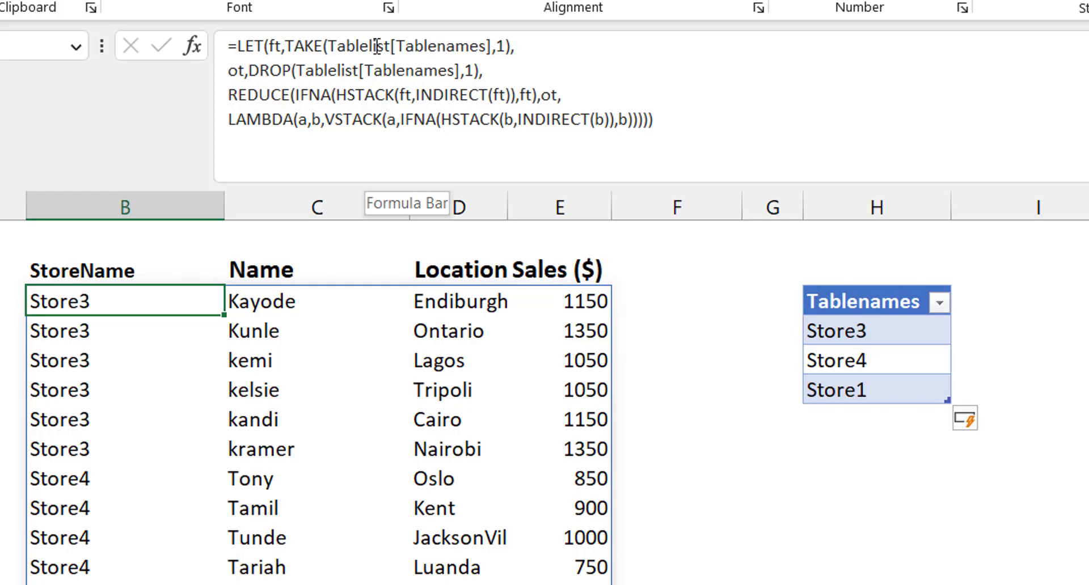
click(861, 420)
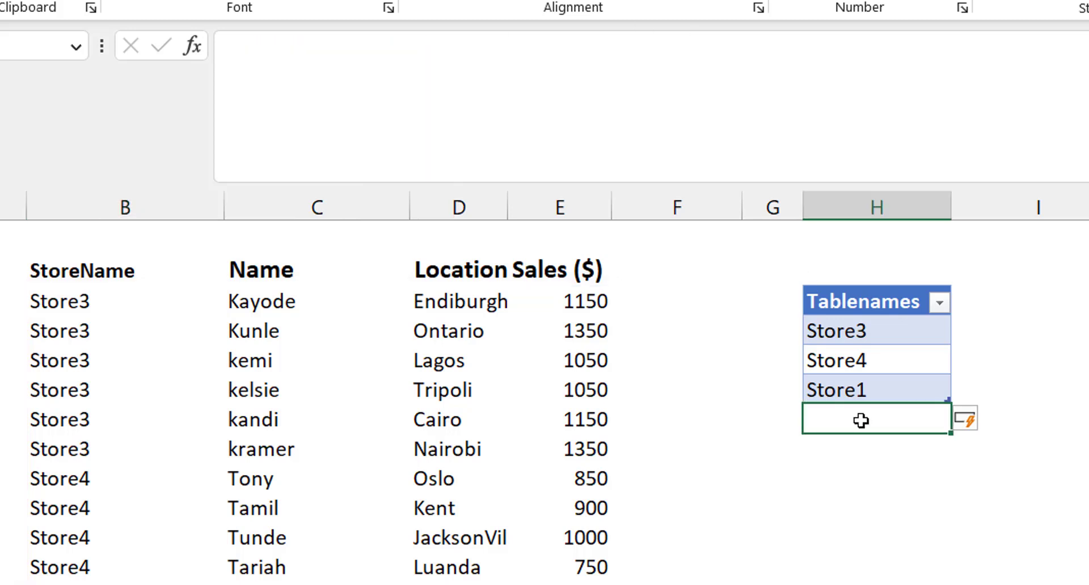